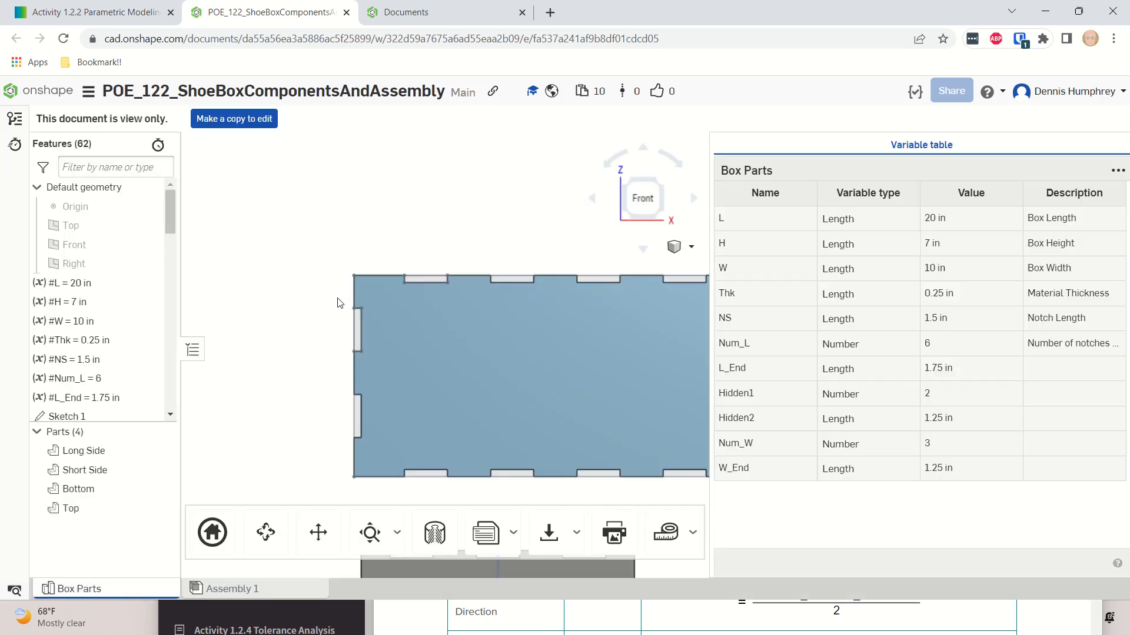
# Make an editable public copy of the shoe box document named "POE_122_ShoeBoxComponentsAndAssembly - Copy6"
pyautogui.click(267, 120)
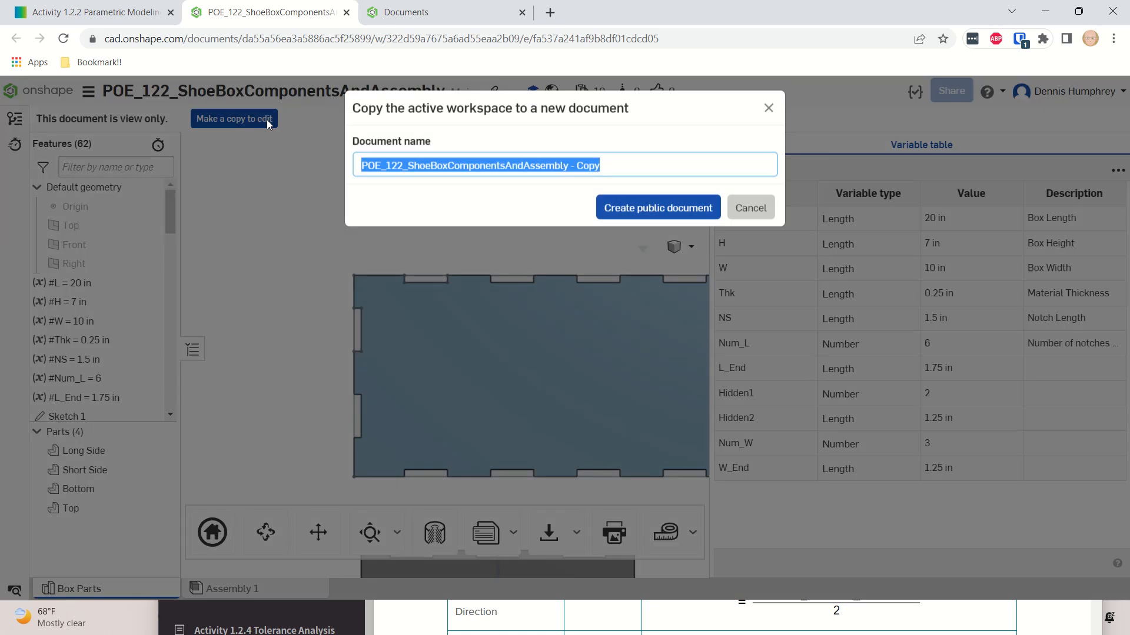
pyautogui.click(621, 164)
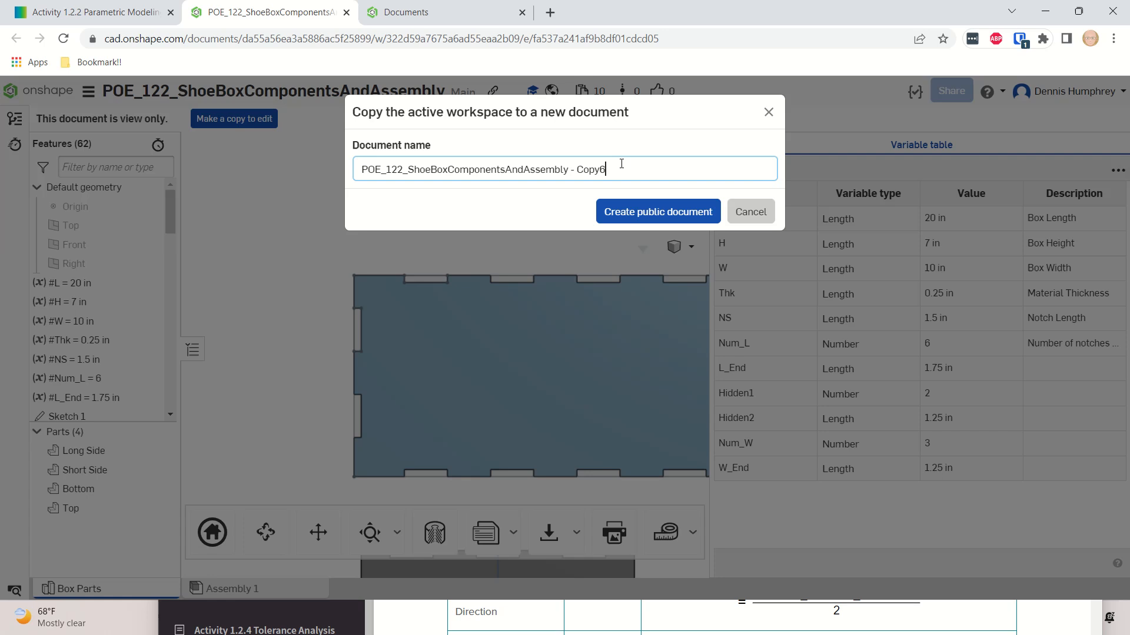
pyautogui.click(644, 213)
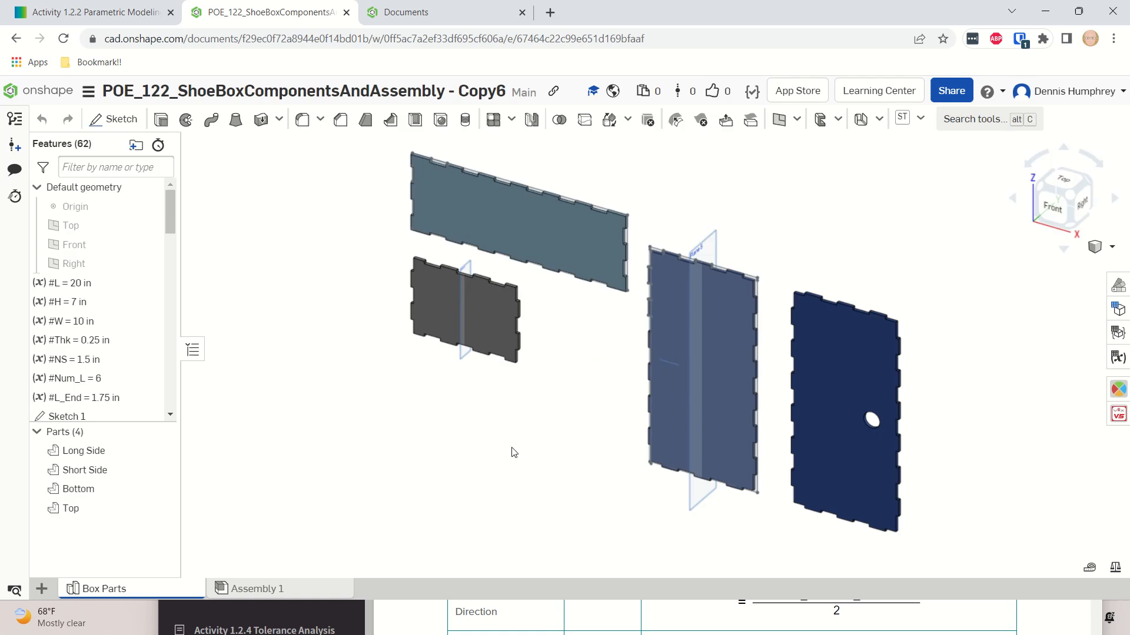
pyautogui.moveTo(504, 437)
pyautogui.mouseDown(button='right')
pyautogui.moveTo(489, 454)
pyautogui.moveTo(506, 423)
pyautogui.mouseUp(button='right')
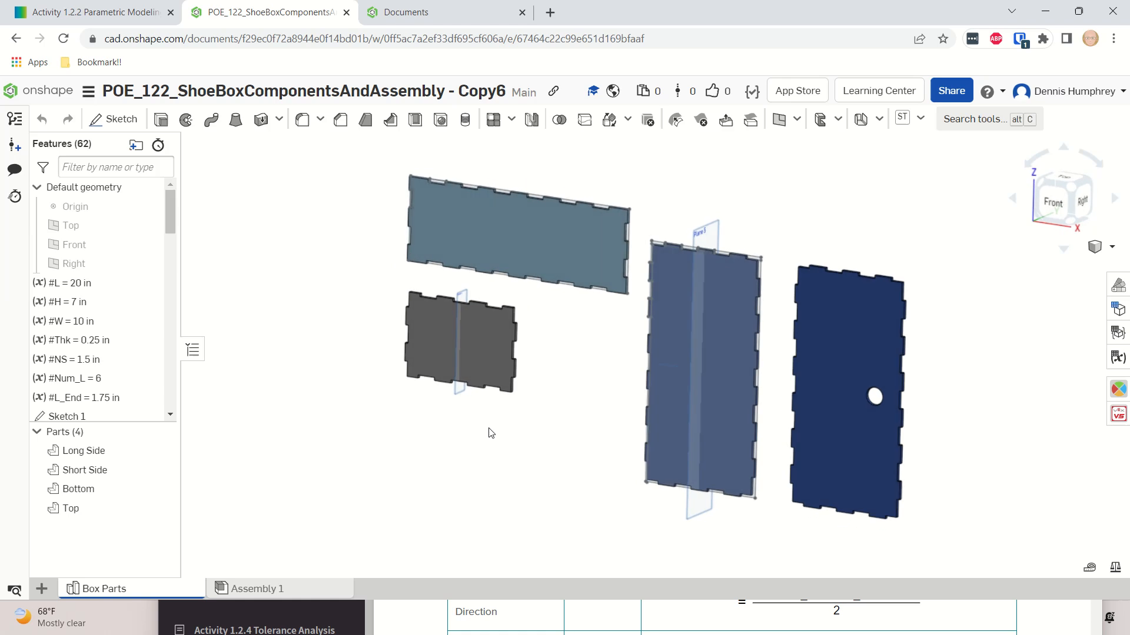
pyautogui.moveTo(491, 433); pyautogui.dragTo(439, 421, button='middle')
pyautogui.scroll(-3, 439, 421)
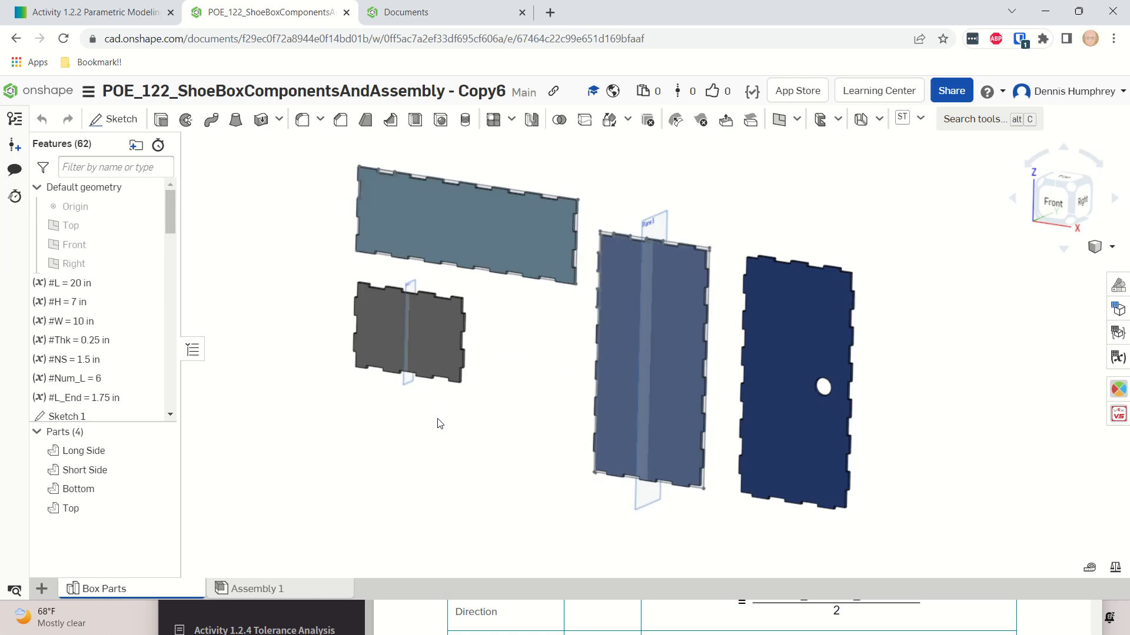
pyautogui.scroll(2, 438, 423)
pyautogui.moveTo(437, 423); pyautogui.dragTo(399, 416, button='middle')
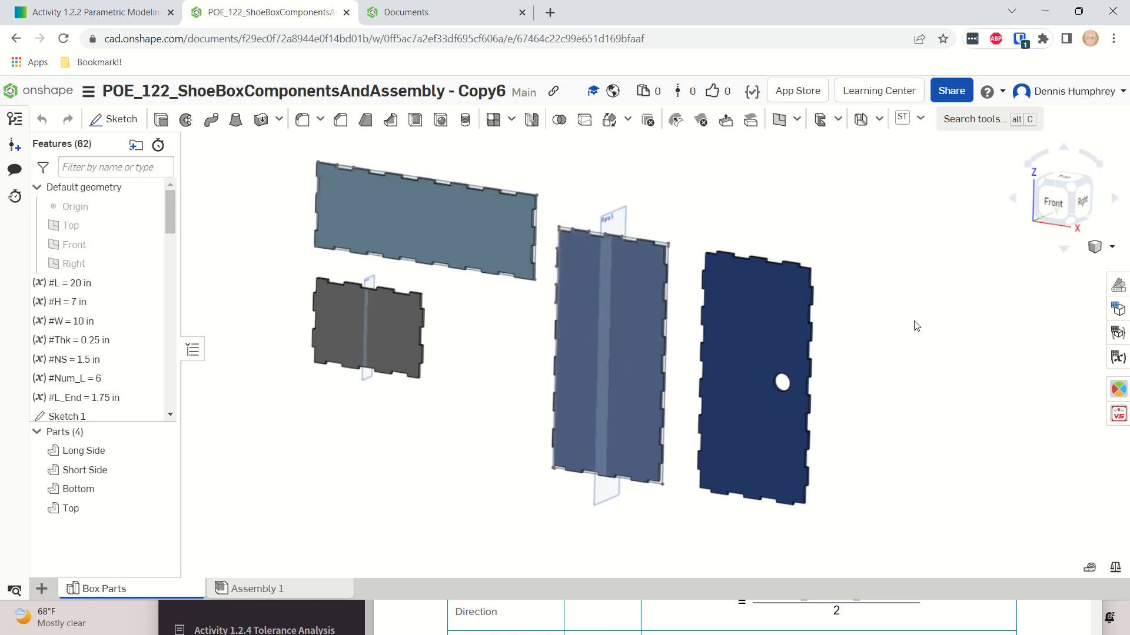
# Open Assembly 1 and move the Top panel so it sits raised above the open shoe box
pyautogui.click(251, 589)
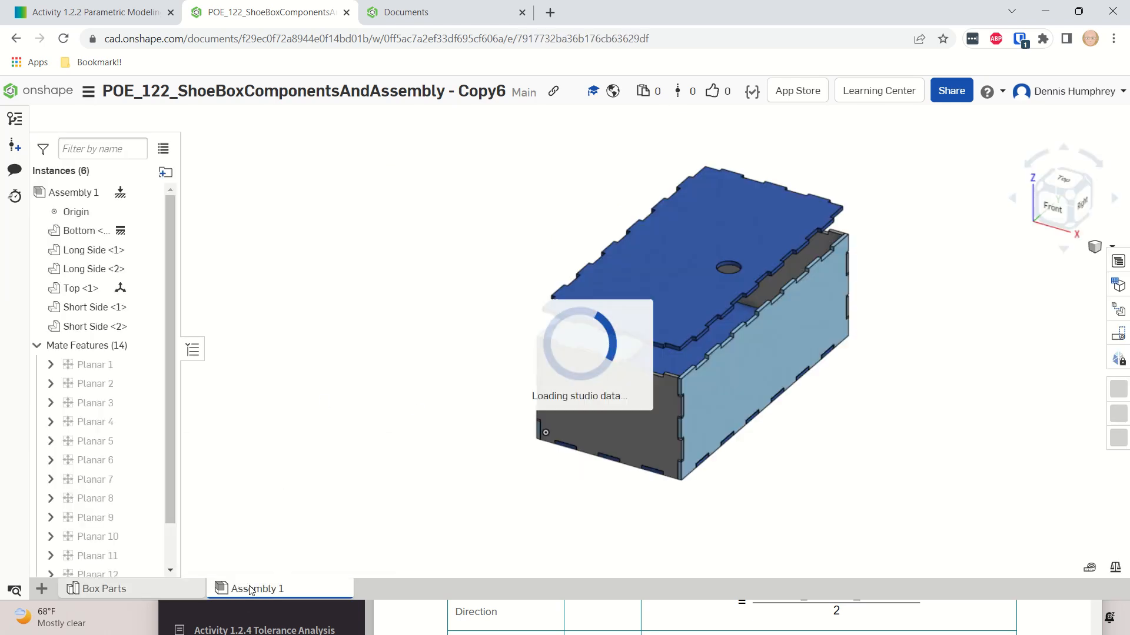
pyautogui.moveTo(432, 480)
pyautogui.mouseDown(button='right')
pyautogui.moveTo(378, 471)
pyautogui.moveTo(425, 490)
pyautogui.mouseUp(button='right')
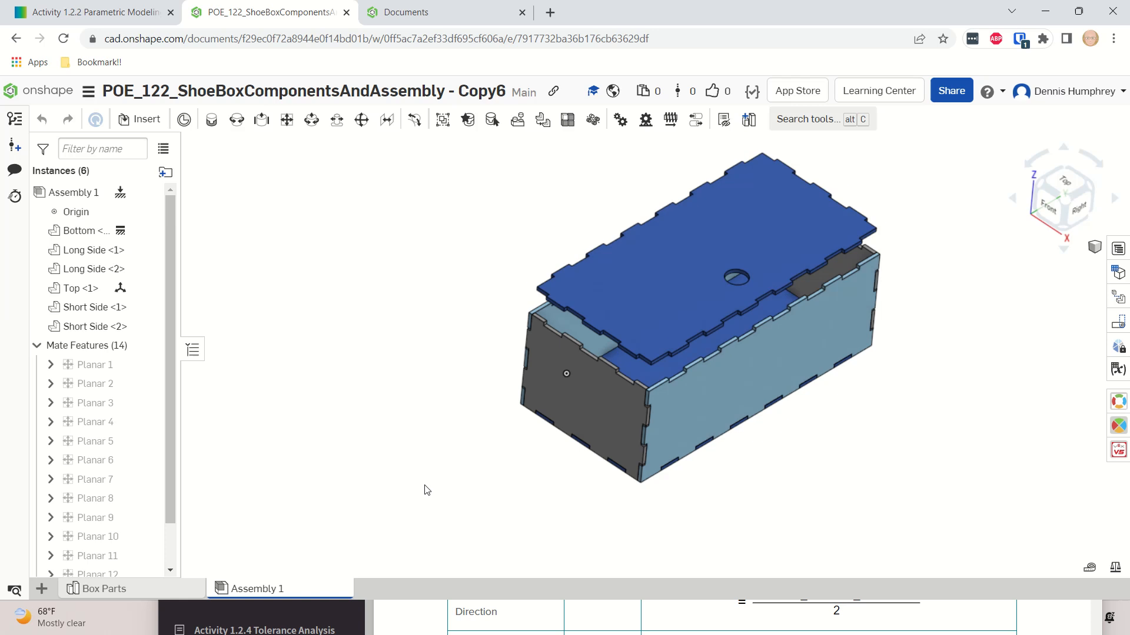
pyautogui.moveTo(734, 275); pyautogui.dragTo(671, 216)
pyautogui.click(721, 232)
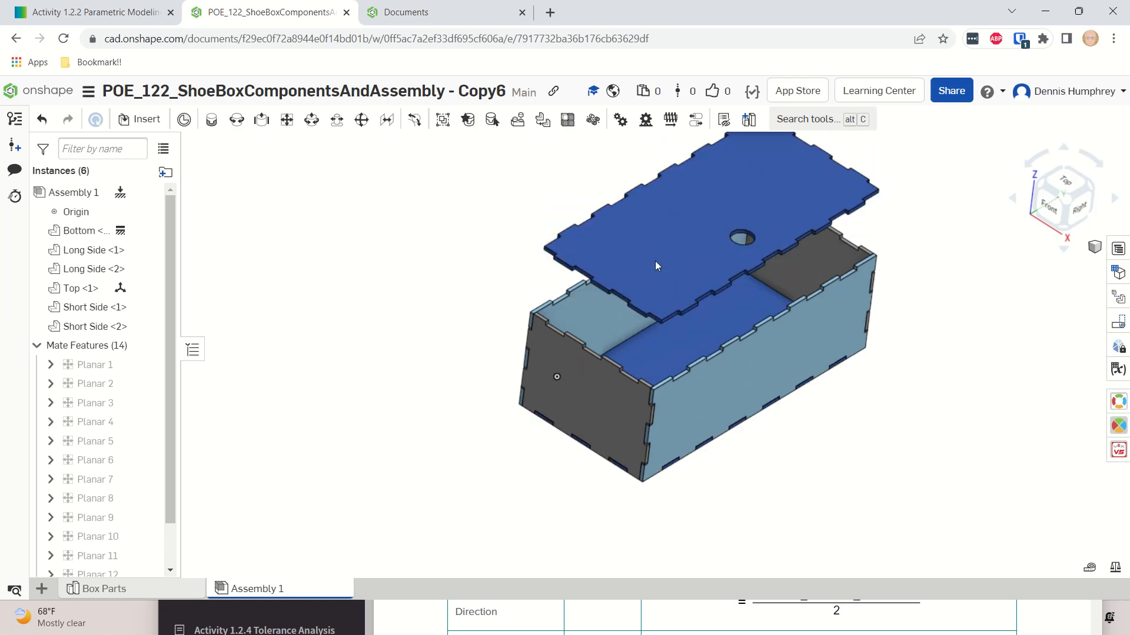
pyautogui.moveTo(647, 275); pyautogui.dragTo(661, 229)
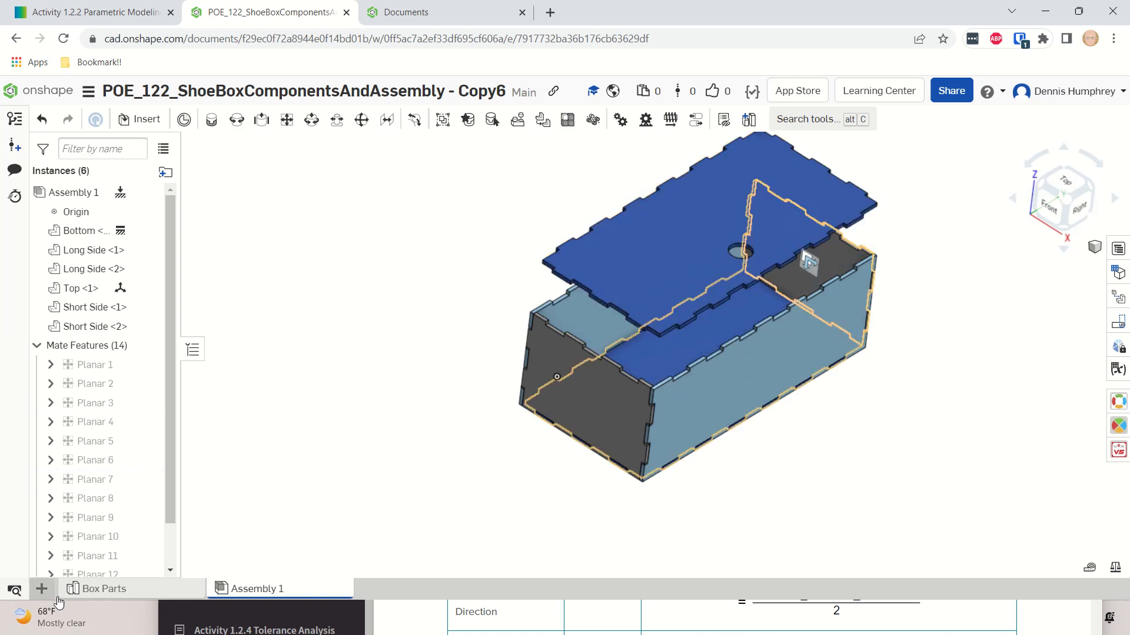
# Open the variable table of Box Parts and examine the value expressions behind L, Num_L and L_End
pyautogui.click(97, 589)
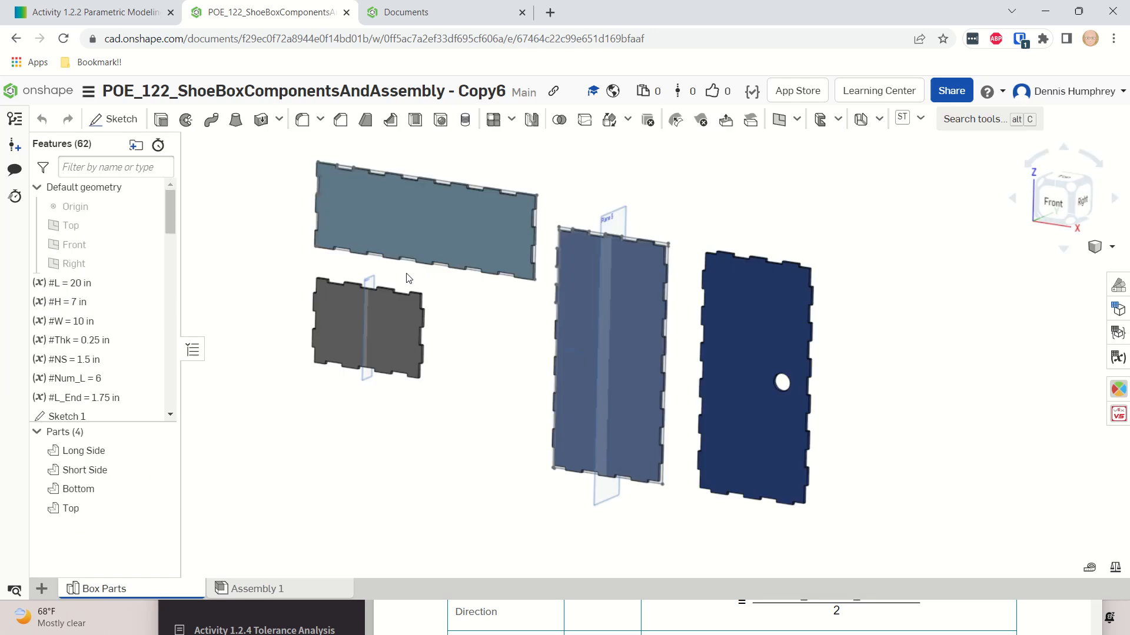
pyautogui.click(1117, 358)
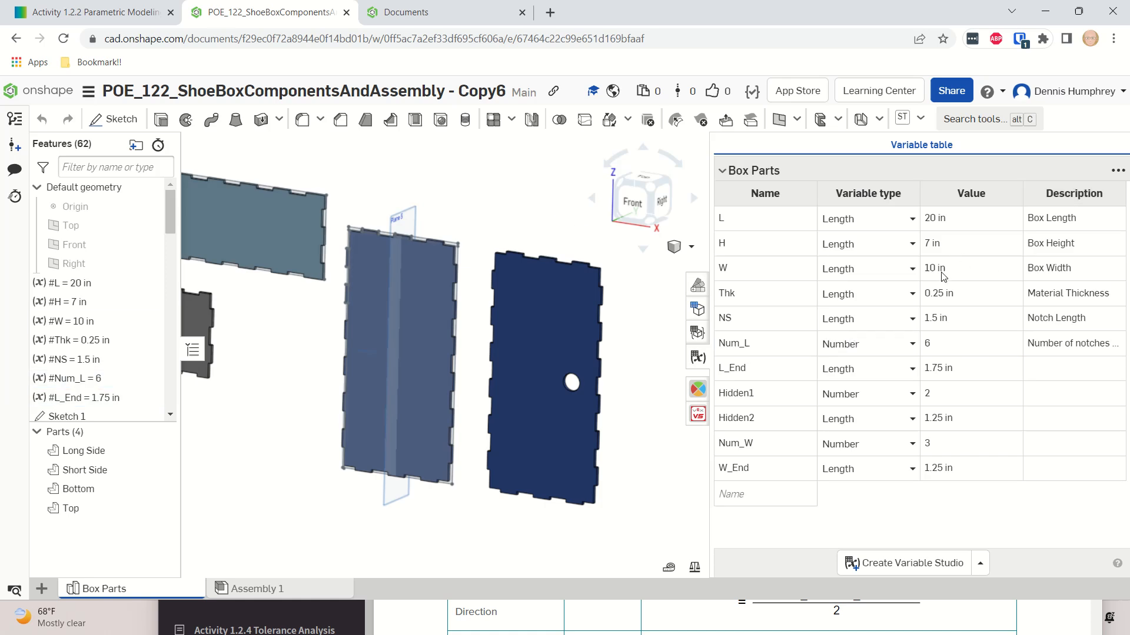
pyautogui.click(935, 219)
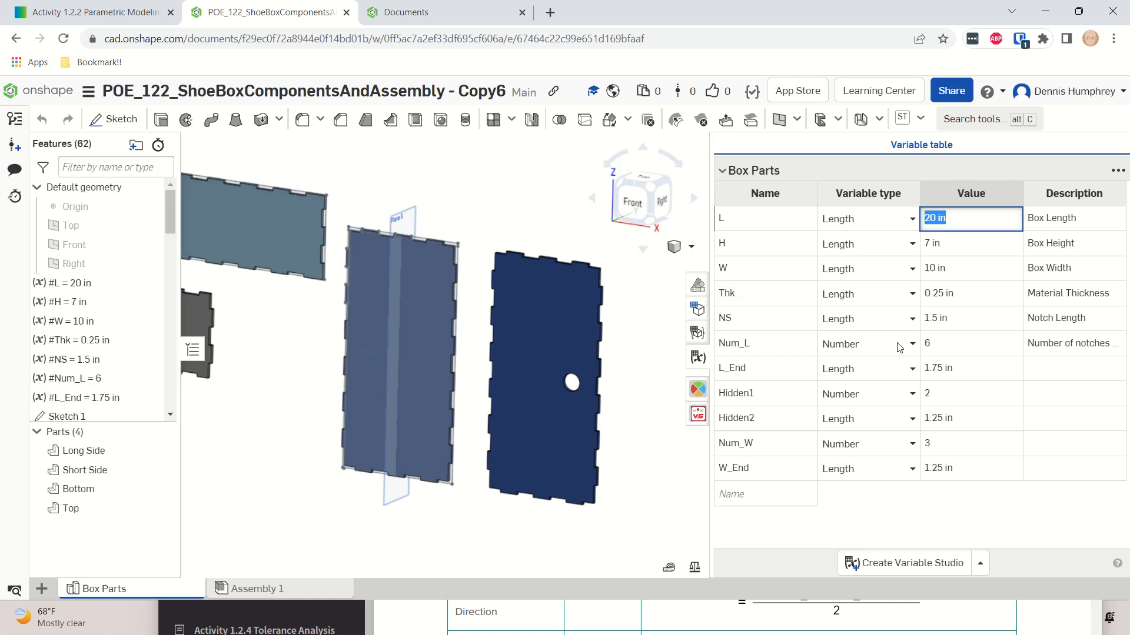
pyautogui.click(932, 345)
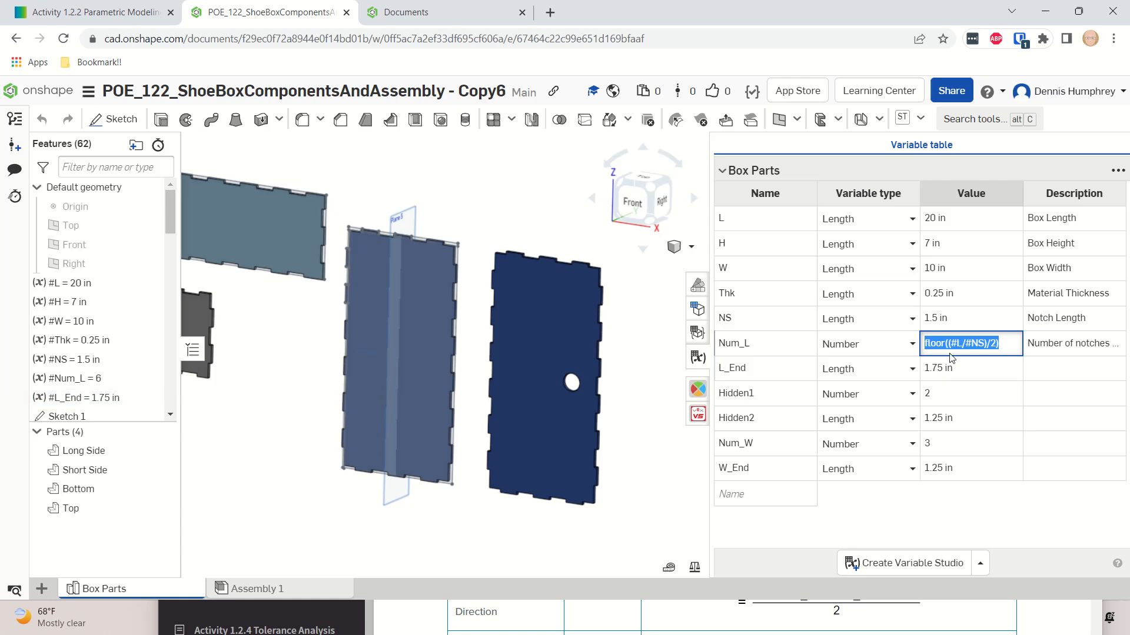
pyautogui.click(953, 371)
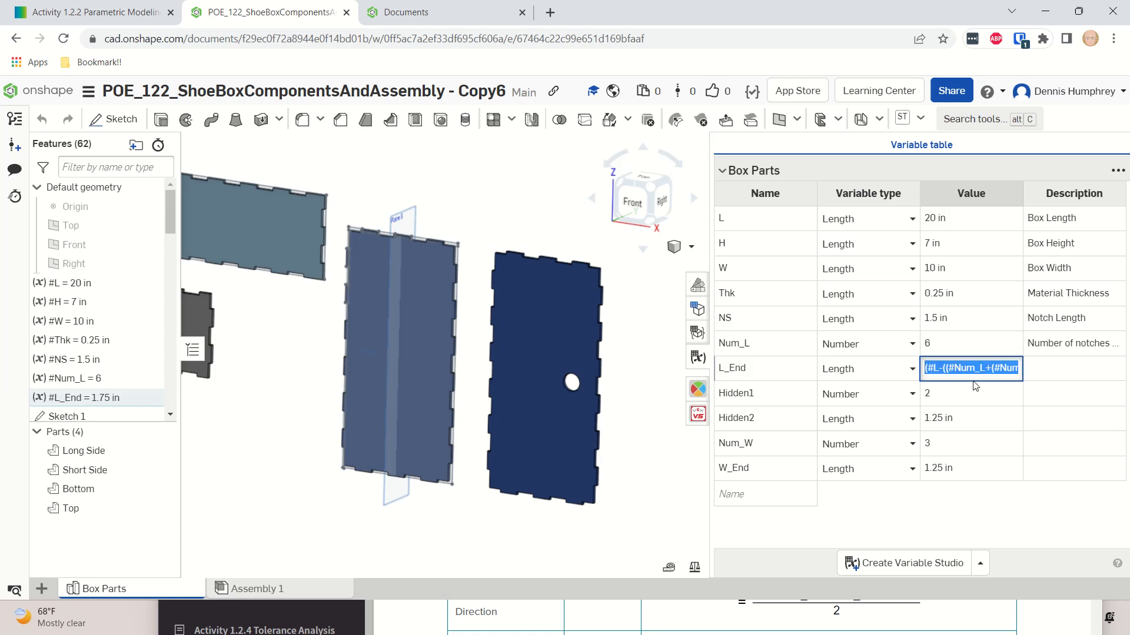
pyautogui.click(950, 400)
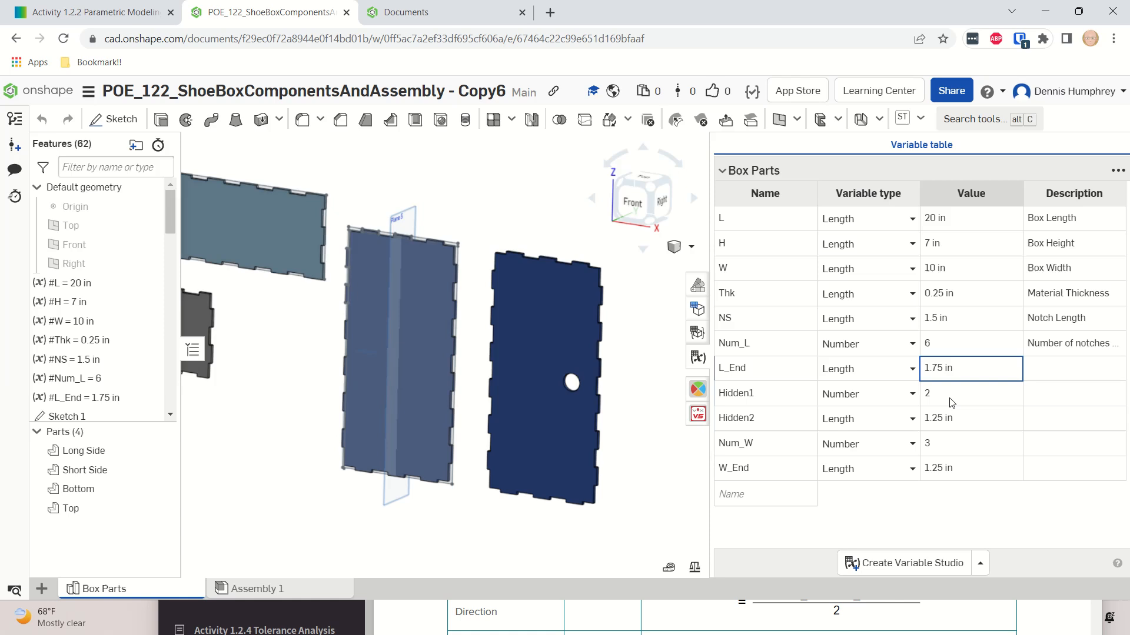
# Switch to the Activity 1.2.2 Parametric Modeling page and examine the parameter formulas and the new nominal values for the shoe box
pyautogui.click(116, 13)
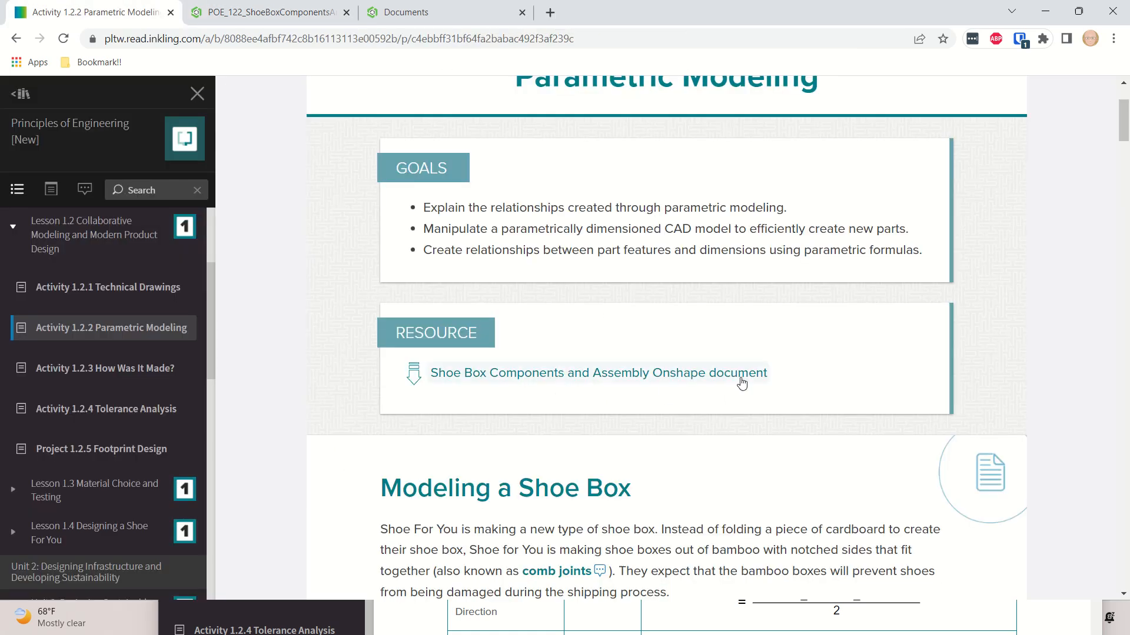
pyautogui.scroll(-15, 742, 382)
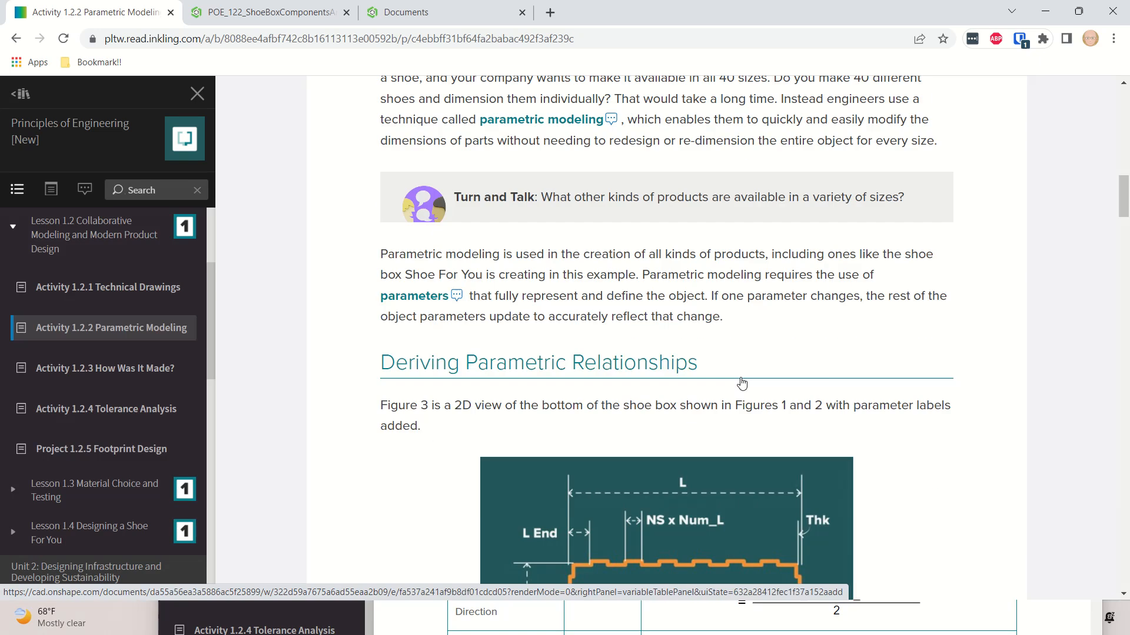
pyautogui.scroll(-10, 742, 383)
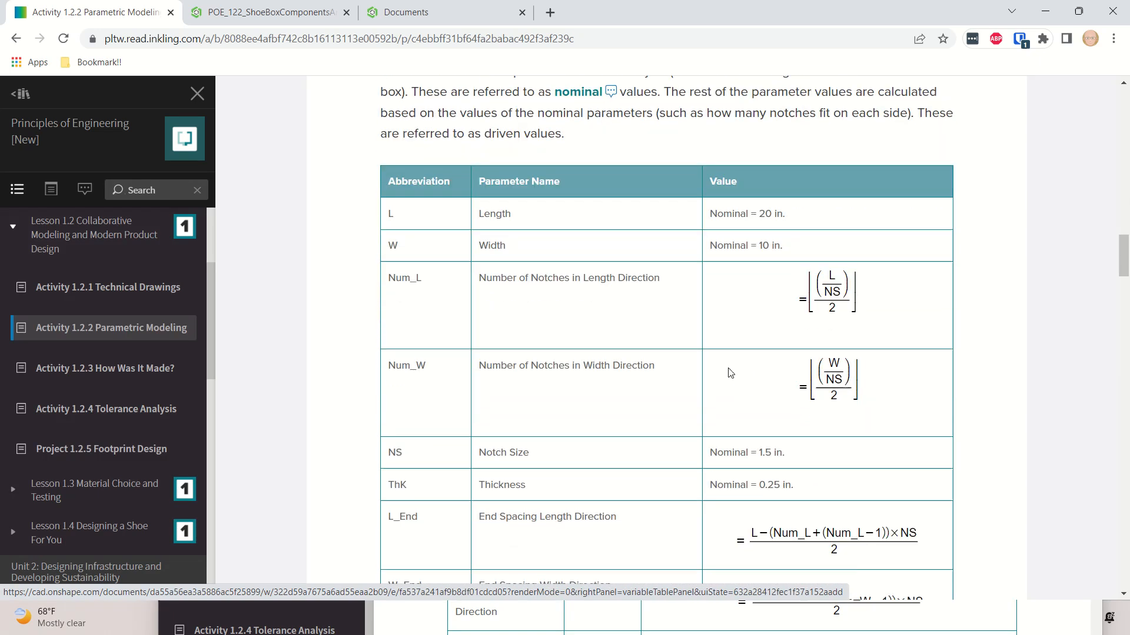
pyautogui.scroll(-3, 810, 302)
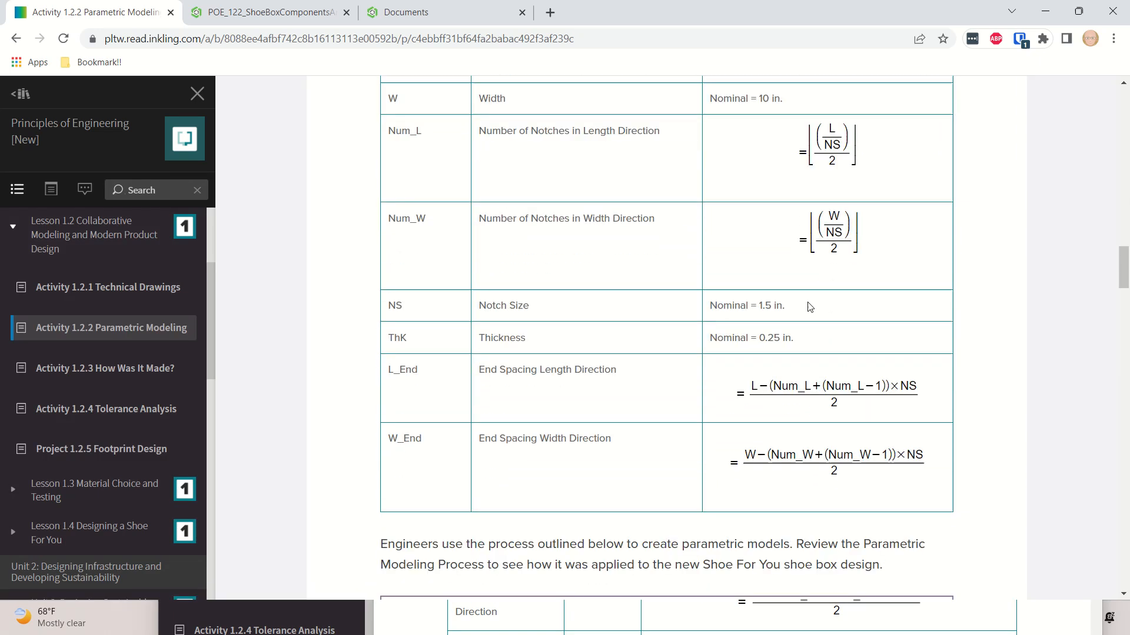
pyautogui.scroll(-9, 809, 306)
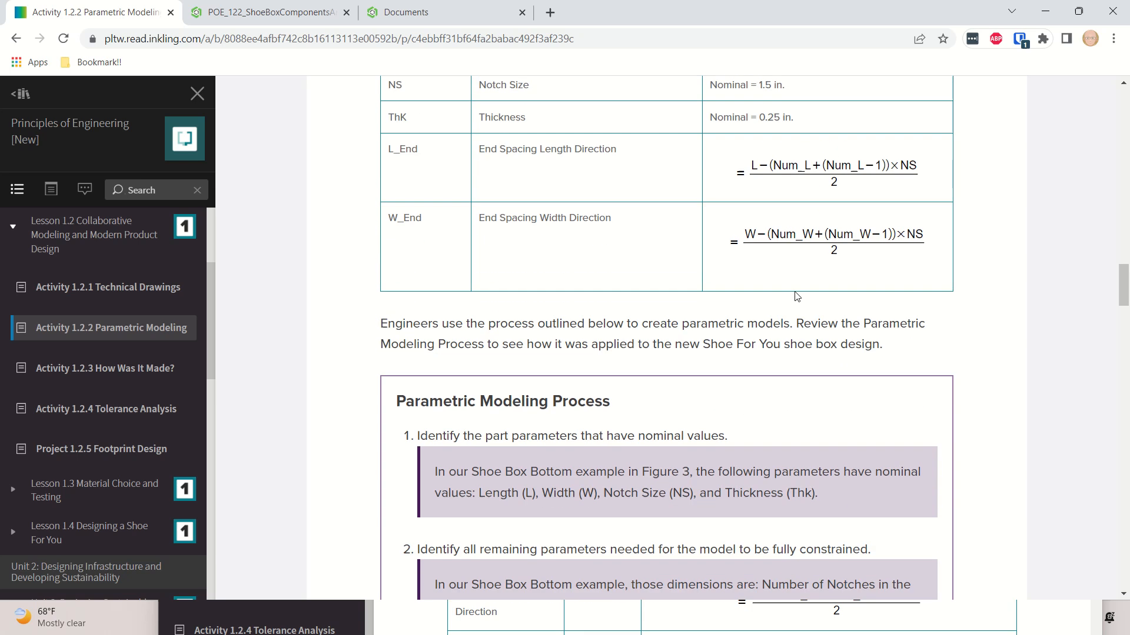
pyautogui.scroll(-5, 730, 276)
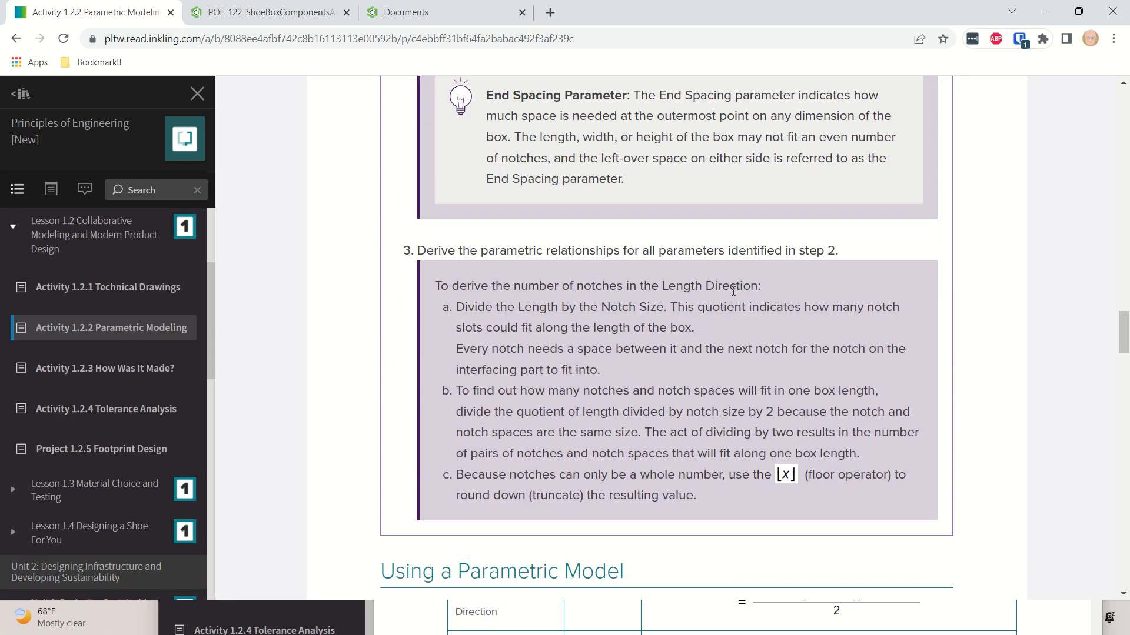
pyautogui.scroll(-6, 729, 288)
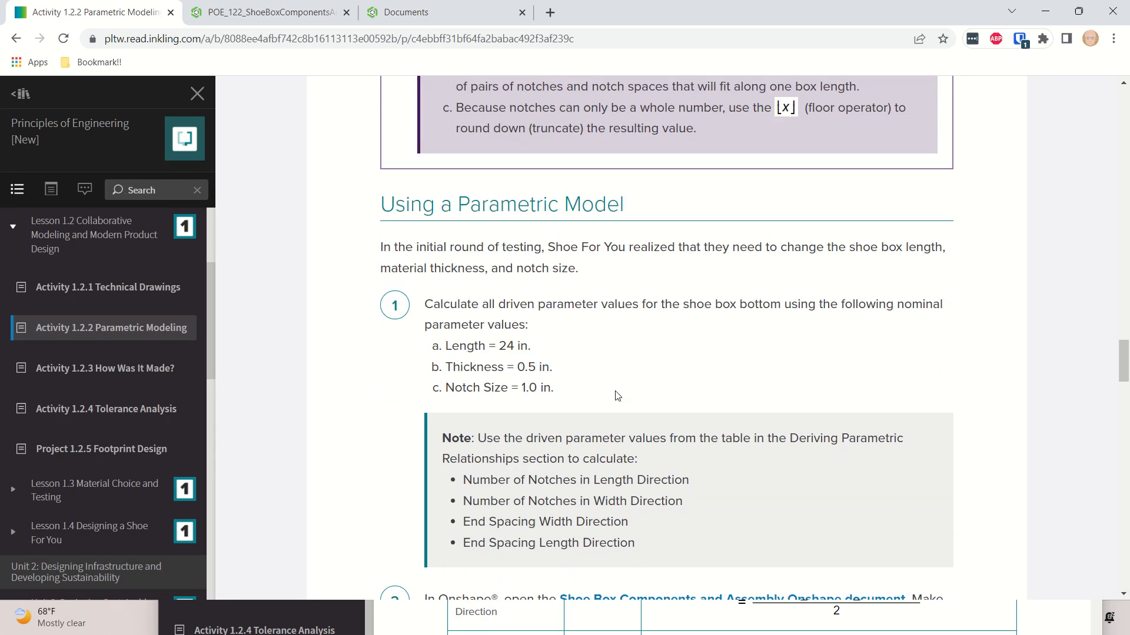
pyautogui.scroll(-2, 618, 387)
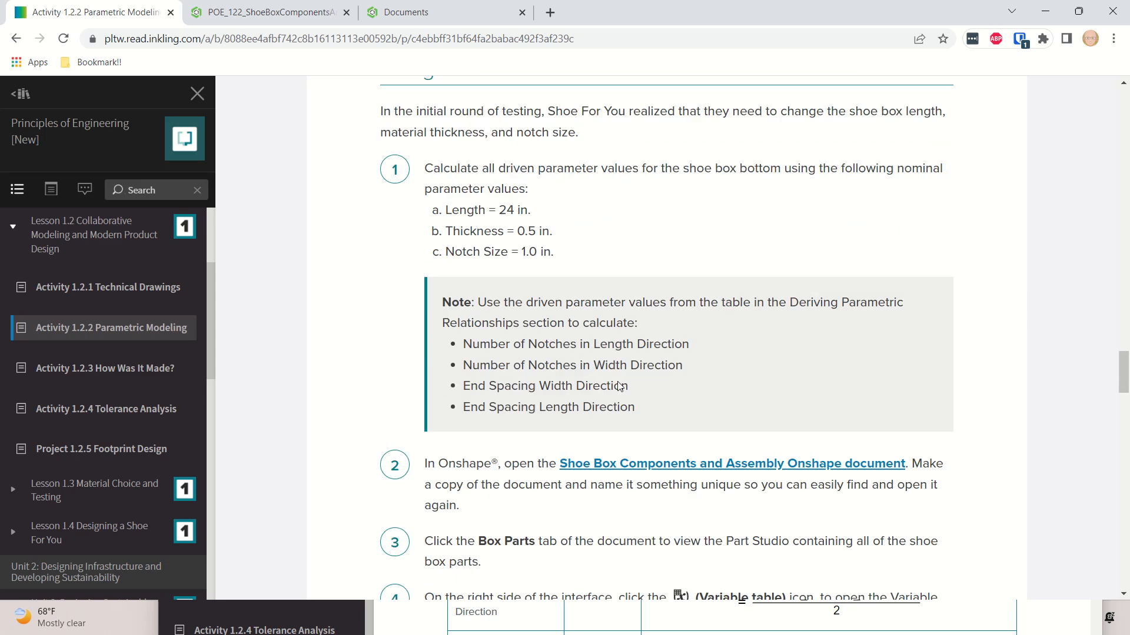
pyautogui.scroll(1, 589, 360)
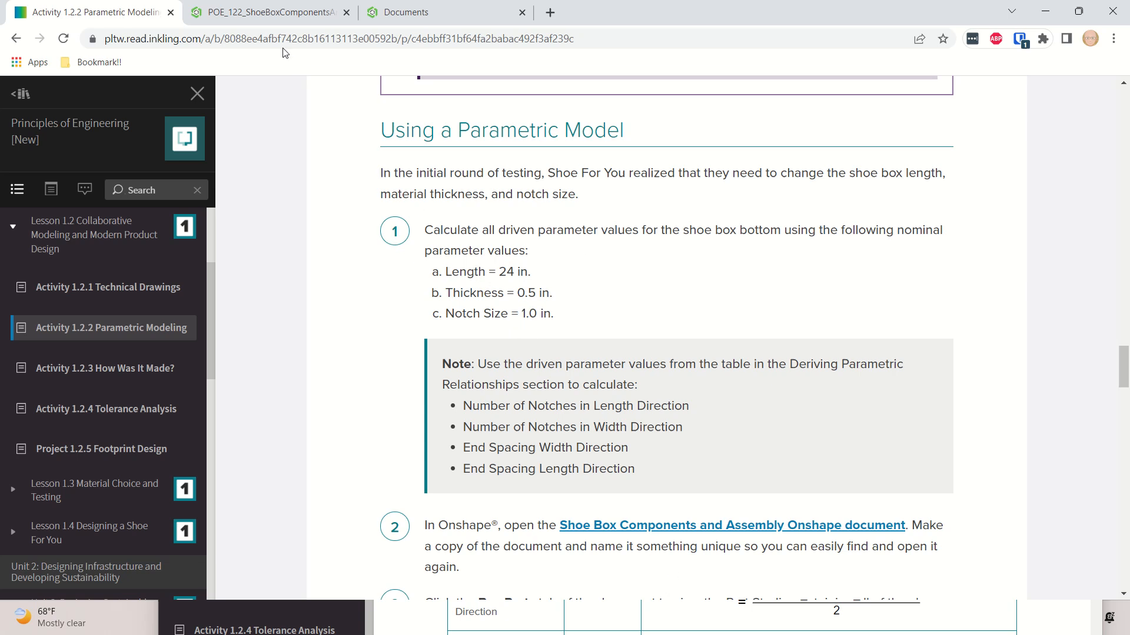
# Return to the copied Onshape document and set the box length variable L to 24 in
pyautogui.click(269, 14)
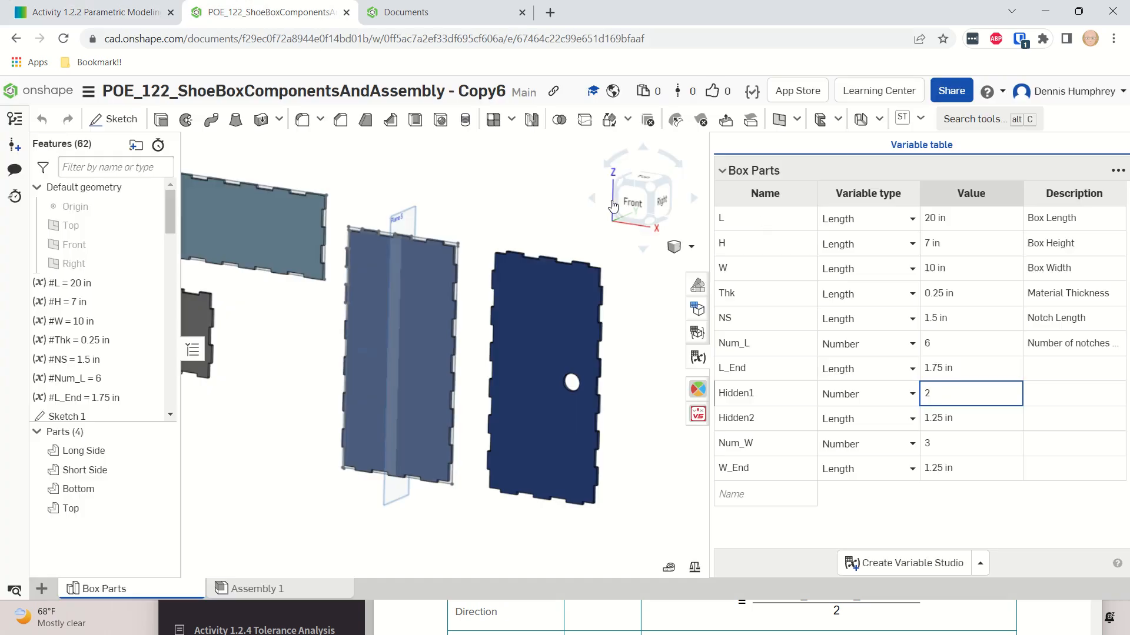
pyautogui.click(950, 220)
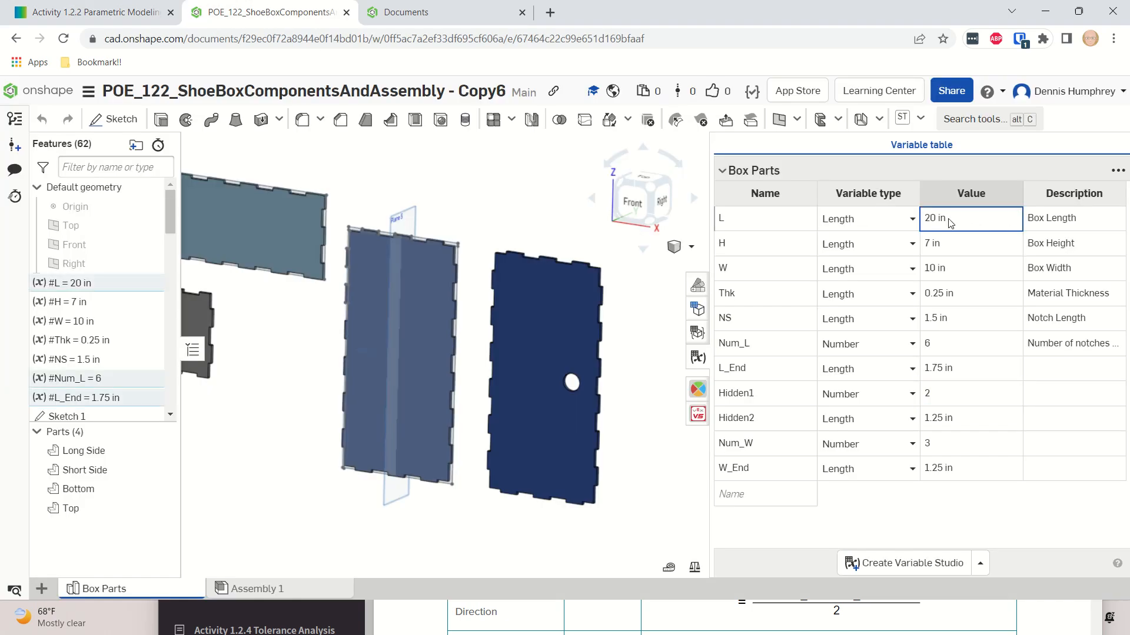
pyautogui.write('24')
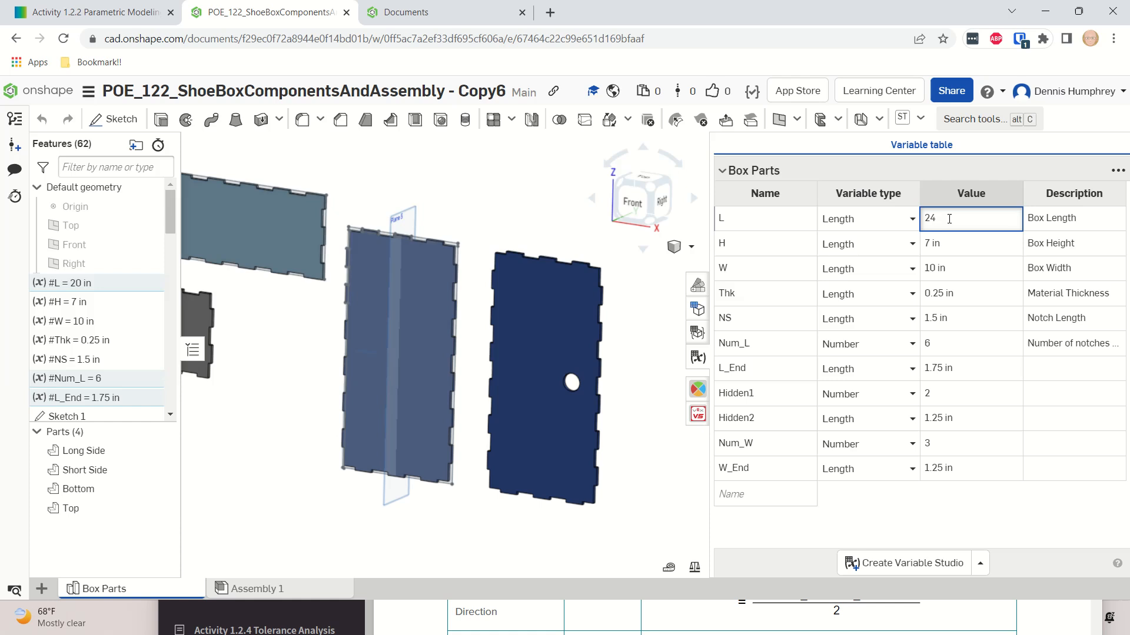
pyautogui.press('Return')
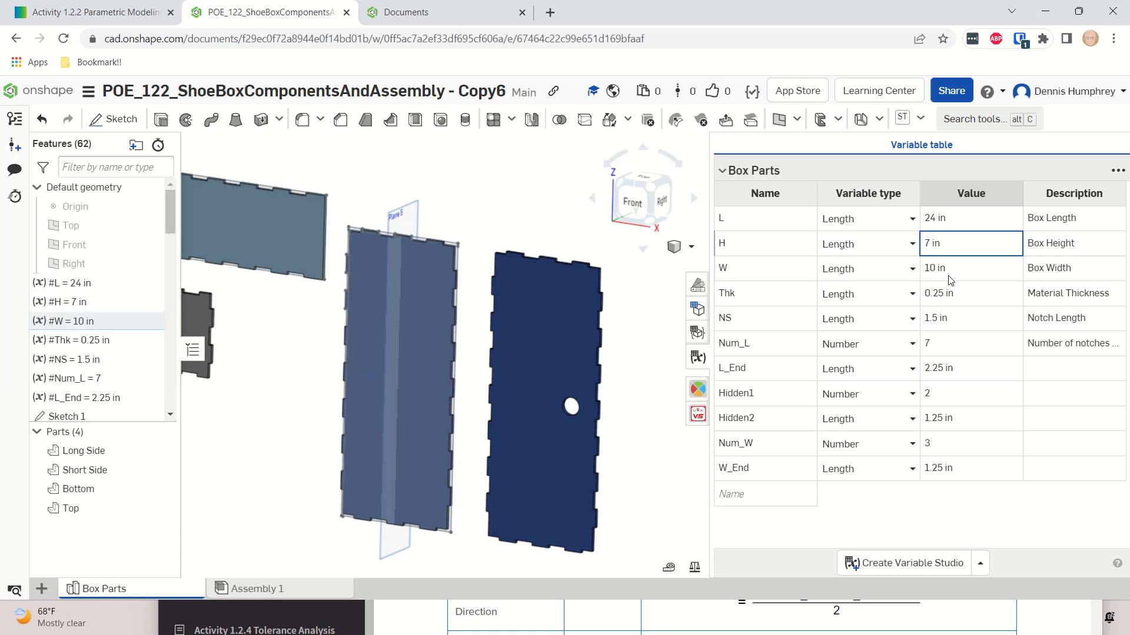
# Set the material thickness Thk to 0.5 in and the notch length NS to 1 in
pyautogui.click(945, 295)
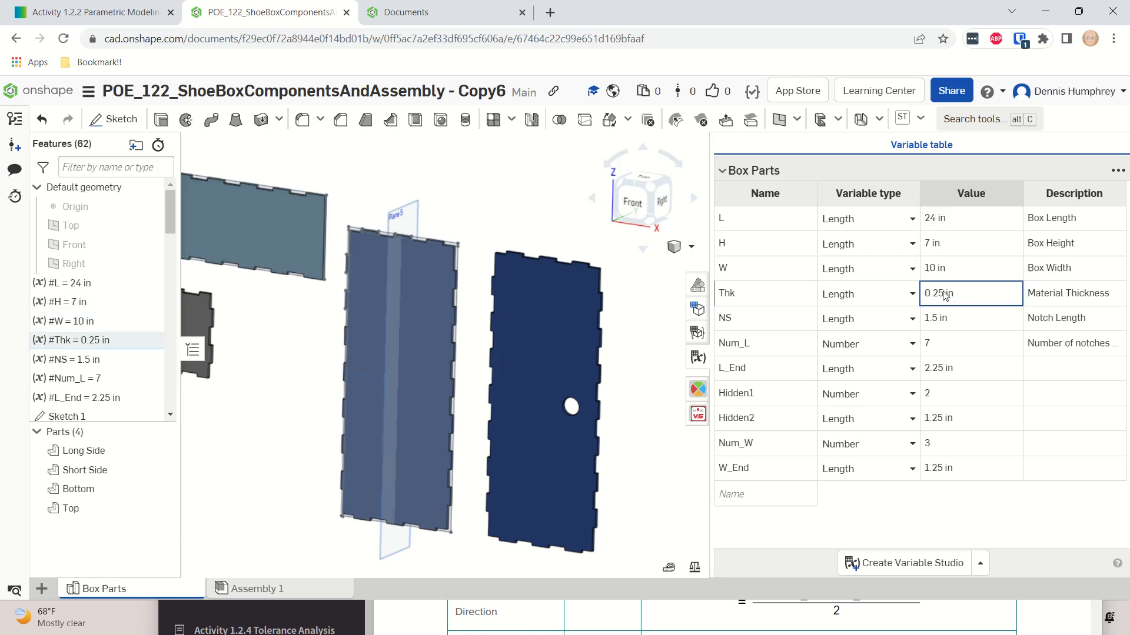
pyautogui.write('.5')
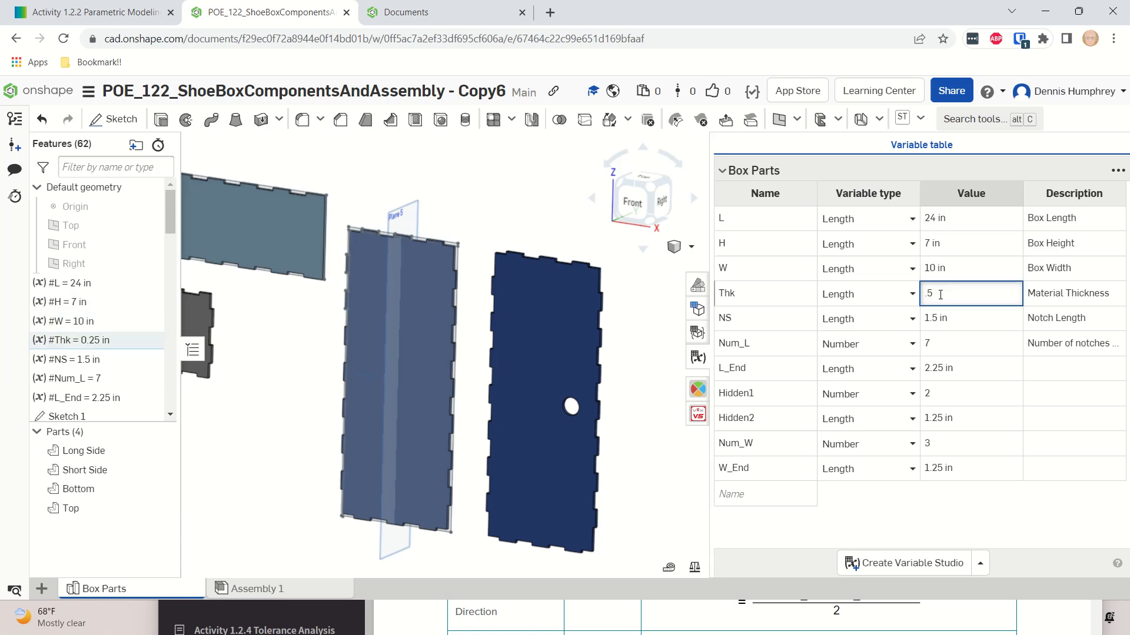
pyautogui.click(933, 323)
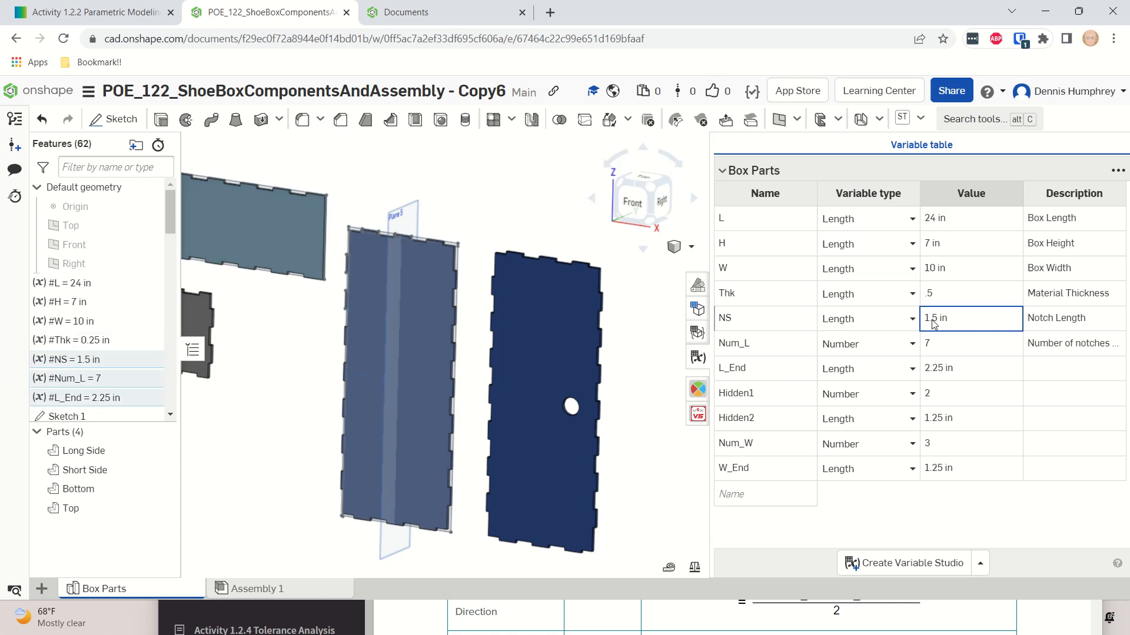
pyautogui.write('1')
pyautogui.press('Return')
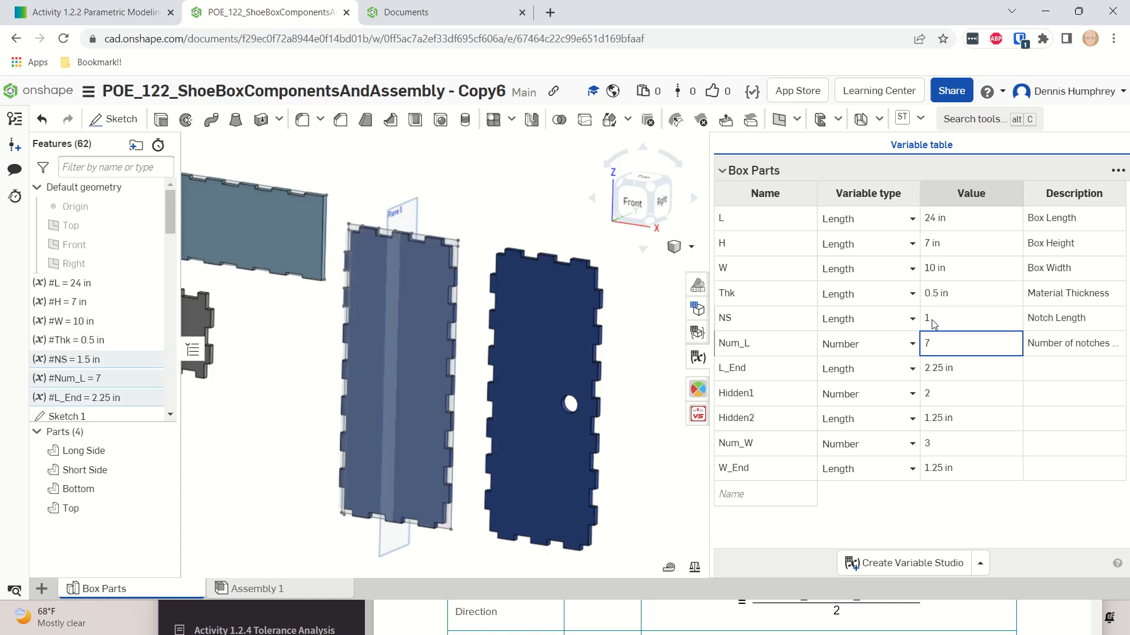
pyautogui.write('11')
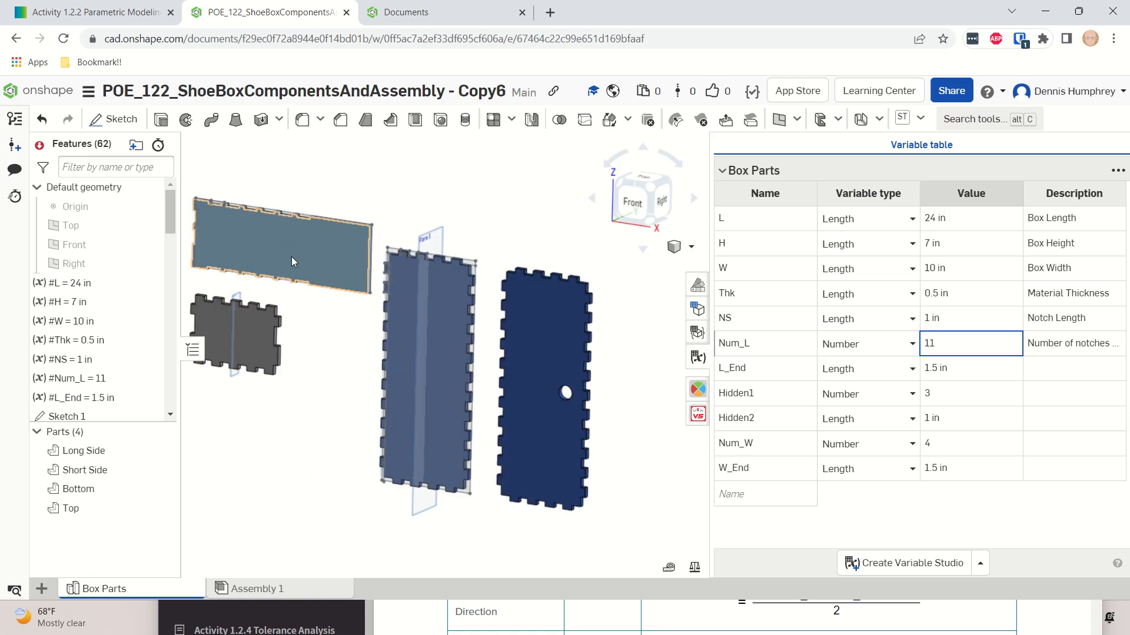
# Open Assembly 1 to examine how the box panels fit together with the new dimensions
pyautogui.click(276, 588)
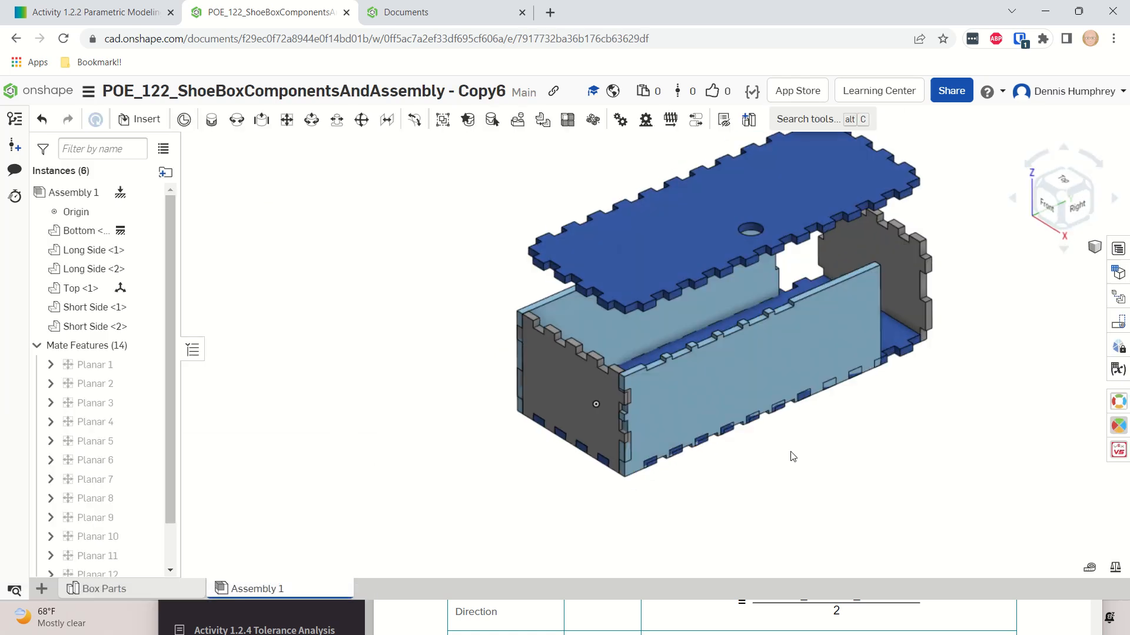
# Return to the Box Parts studio, switch to the Activity 1.2.2 page and read the instructions down to the long-side parameter table in step 7
pyautogui.moveTo(791, 452)
pyautogui.mouseDown(button='right')
pyautogui.moveTo(774, 440)
pyautogui.moveTo(791, 450)
pyautogui.mouseUp(button='right')
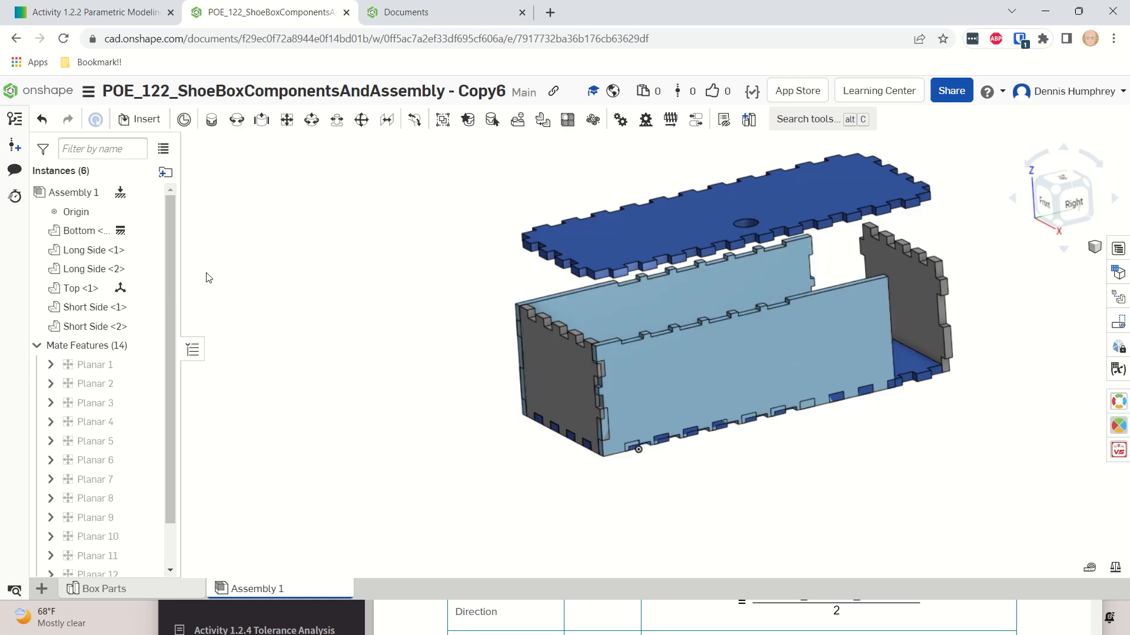
pyautogui.click(175, 591)
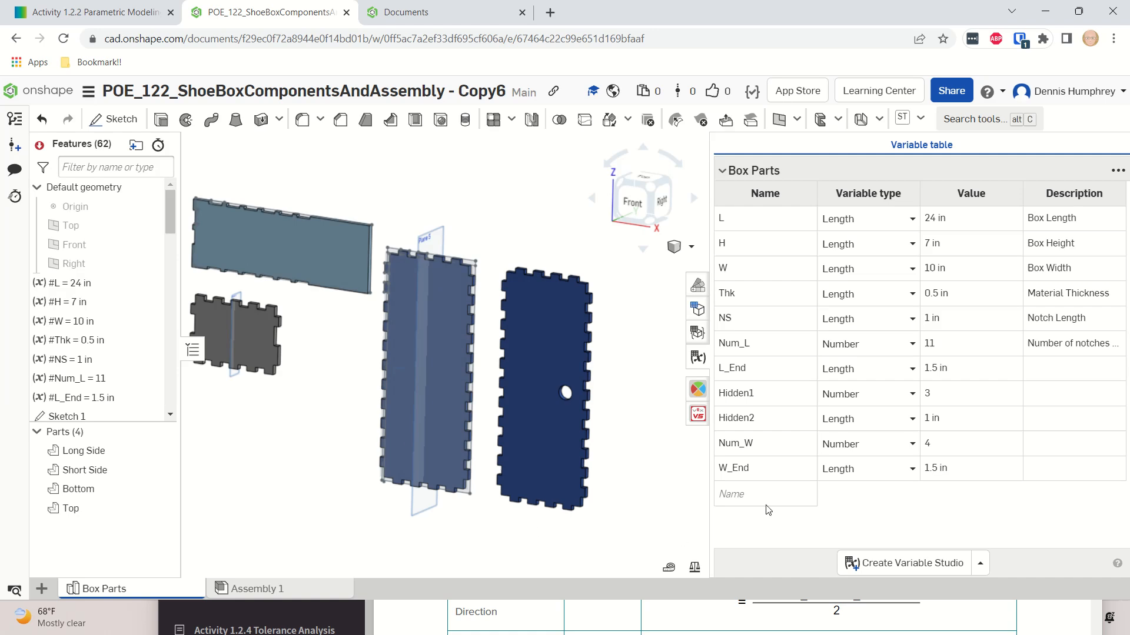
pyautogui.click(42, 15)
pyautogui.scroll(-4, 445, 280)
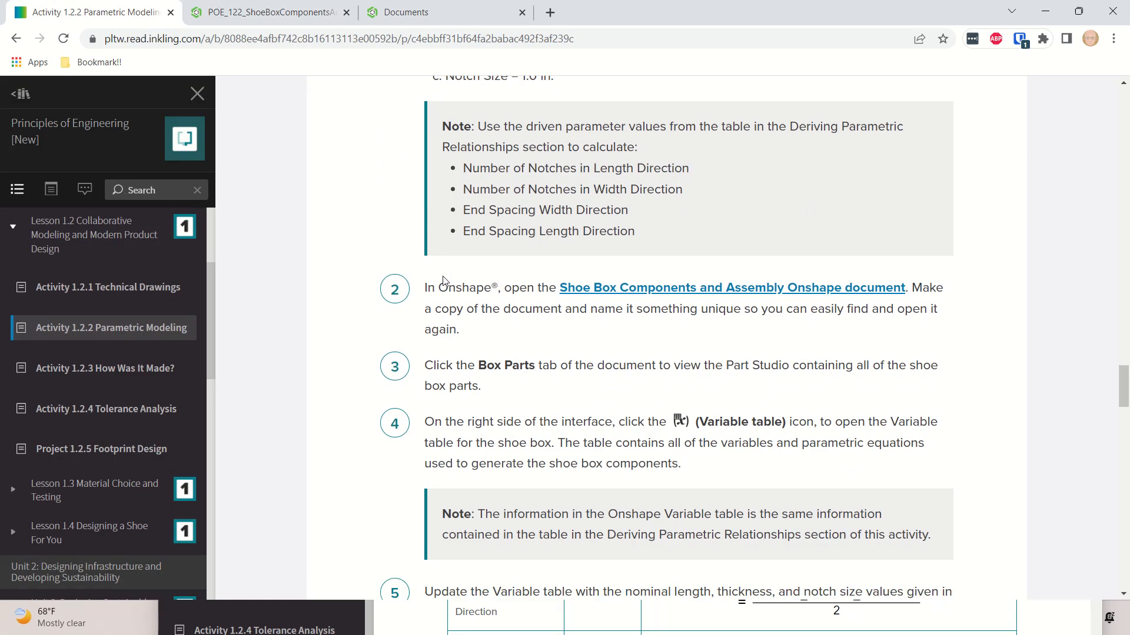
pyautogui.scroll(-2, 444, 281)
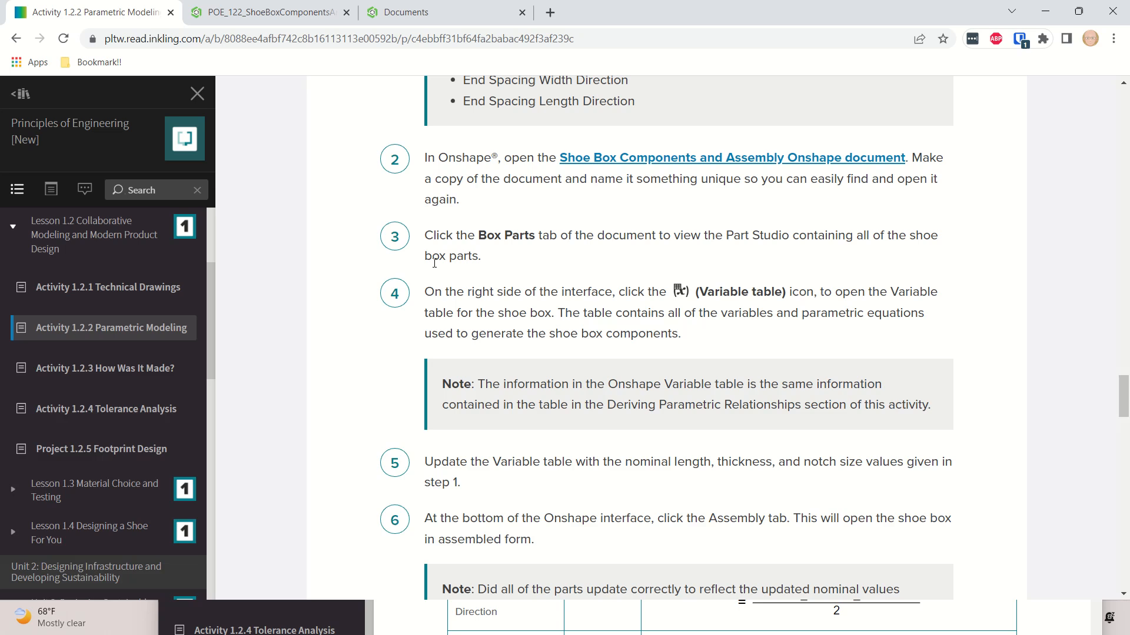
pyautogui.scroll(-1, 438, 266)
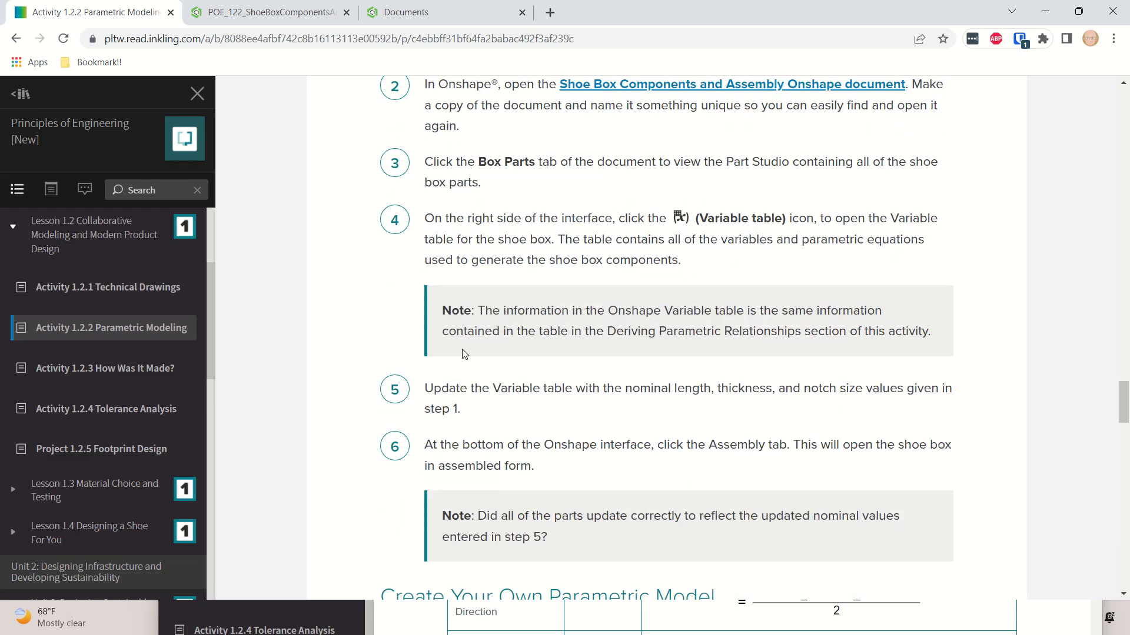
pyautogui.scroll(-1, 467, 395)
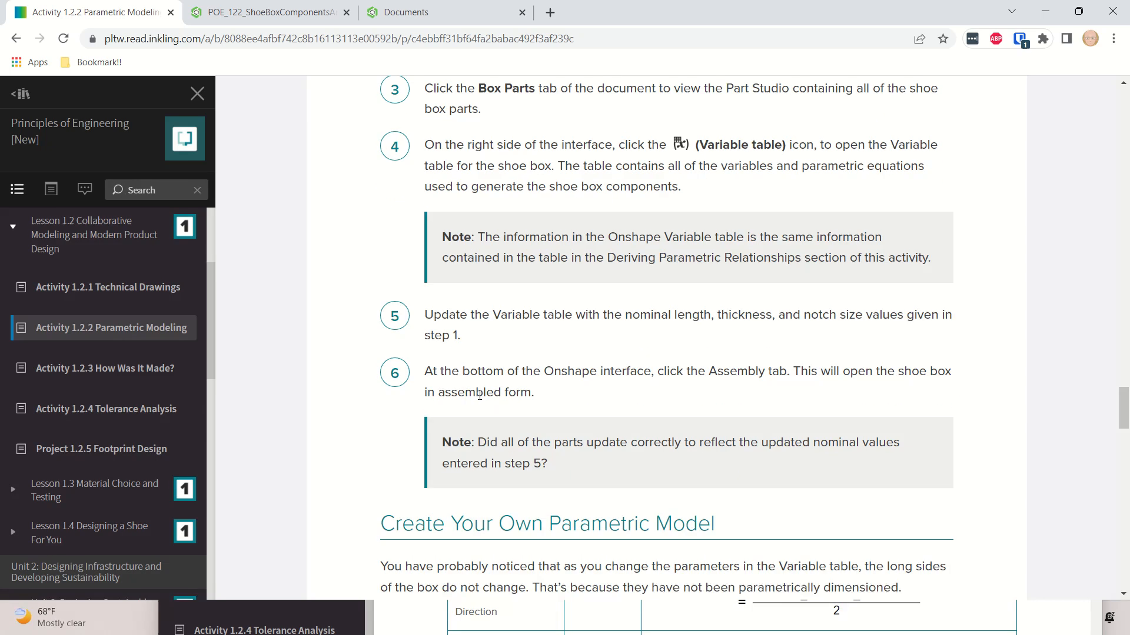
pyautogui.scroll(-6, 480, 395)
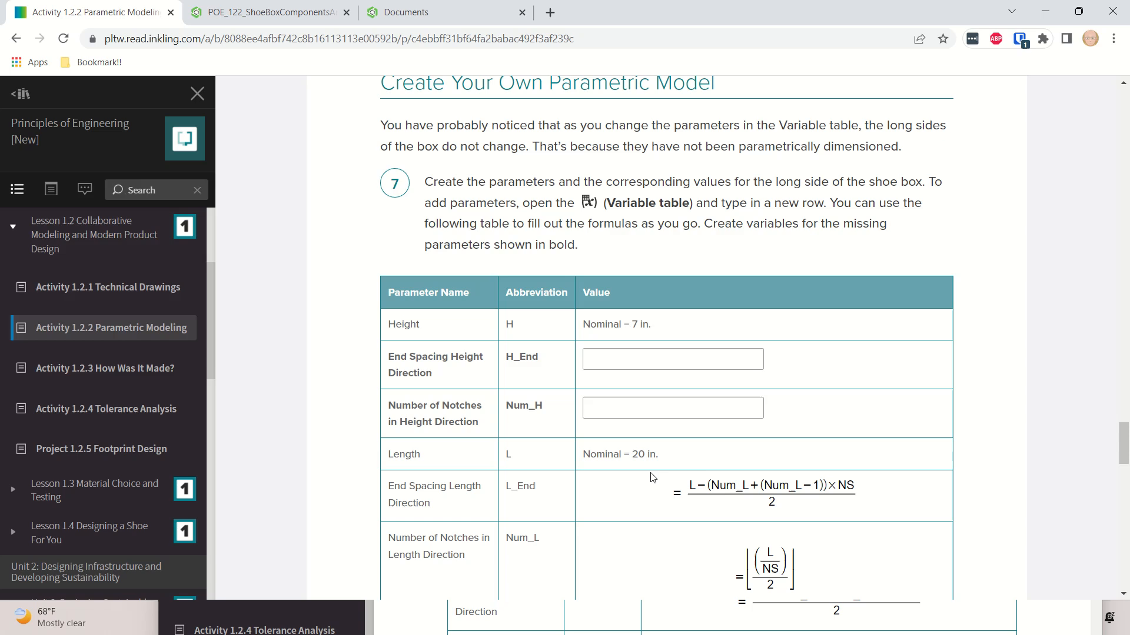
pyautogui.scroll(-1, 652, 477)
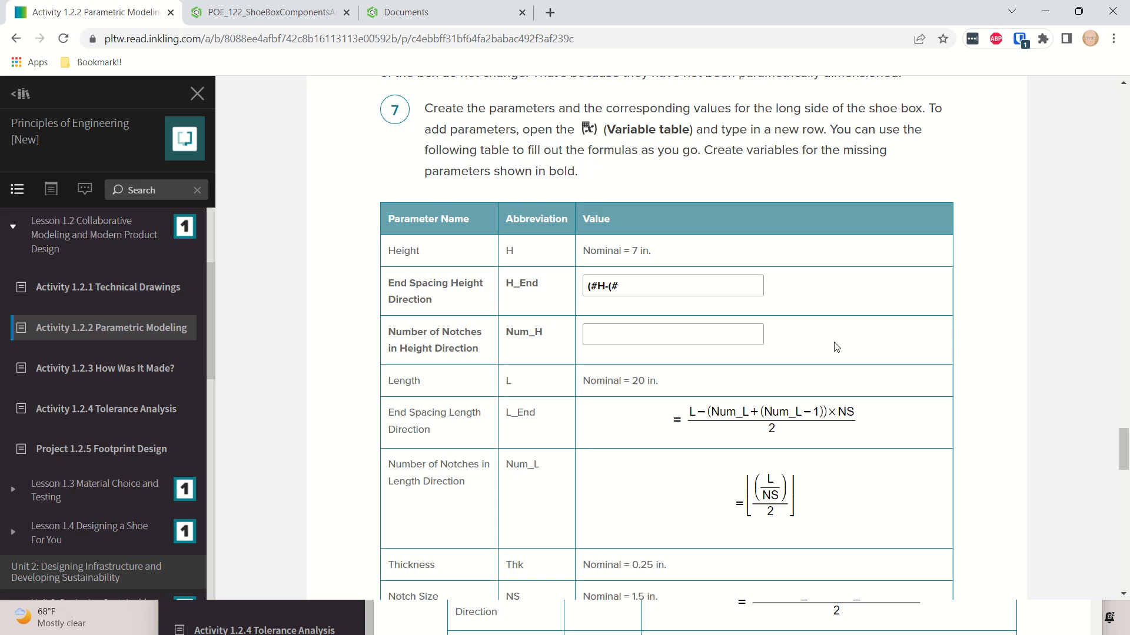
# Complete the H_End formula in the activity's parameter table as (#H-(#Num_H+(#Num_H-1)))/2
pyautogui.write('Num_H+(Num_H-1')
pyautogui.write('))')
pyautogui.write('/')
pyautogui.press('BackSpace')
pyautogui.write(')/2')
pyautogui.click(663, 287)
pyautogui.write('#')
# Enter the Num_H formula (#H/#NS)/2 in the activity's parameter table
pyautogui.click(641, 334)
pyautogui.write('(#')
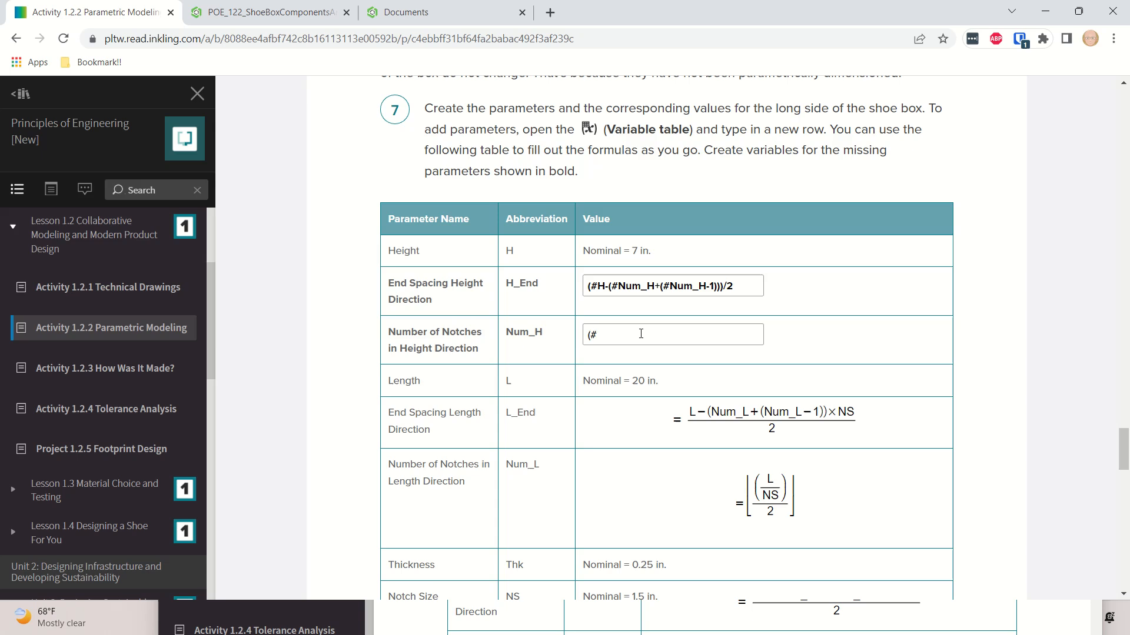
pyautogui.write('L')
pyautogui.write('/')
pyautogui.write('#')
pyautogui.press('BackSpace')
pyautogui.press('BackSpace')
pyautogui.press('BackSpace')
pyautogui.write('H/#NS)/2')
# Switch to the copied Onshape document and add a Length variable named H_End to the Box Parts variable table
pyautogui.click(275, 13)
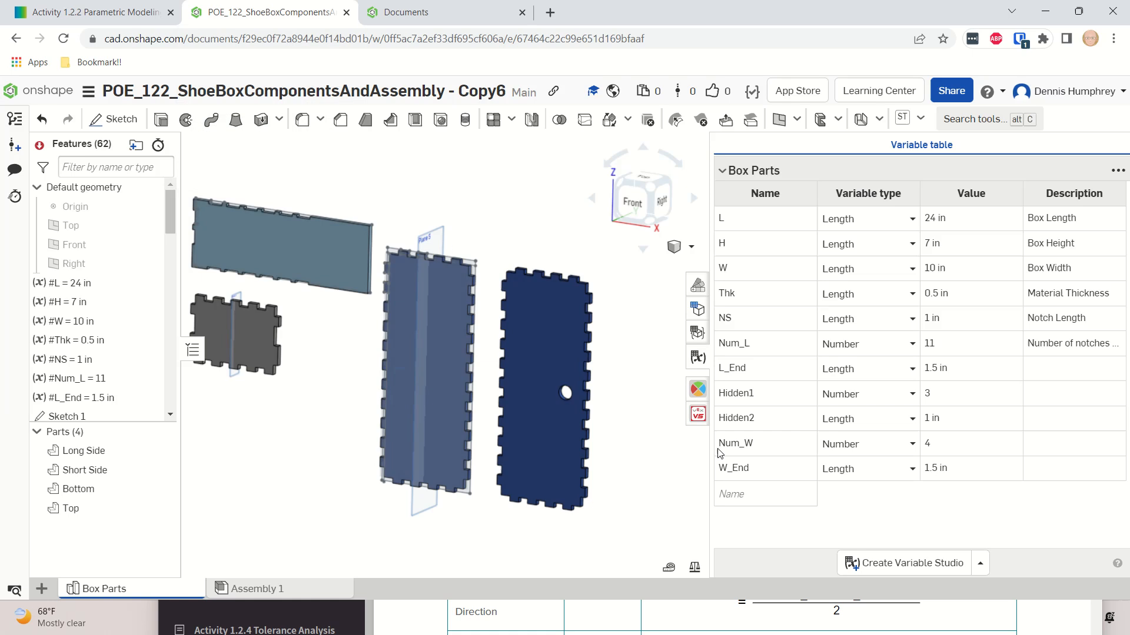
pyautogui.click(742, 494)
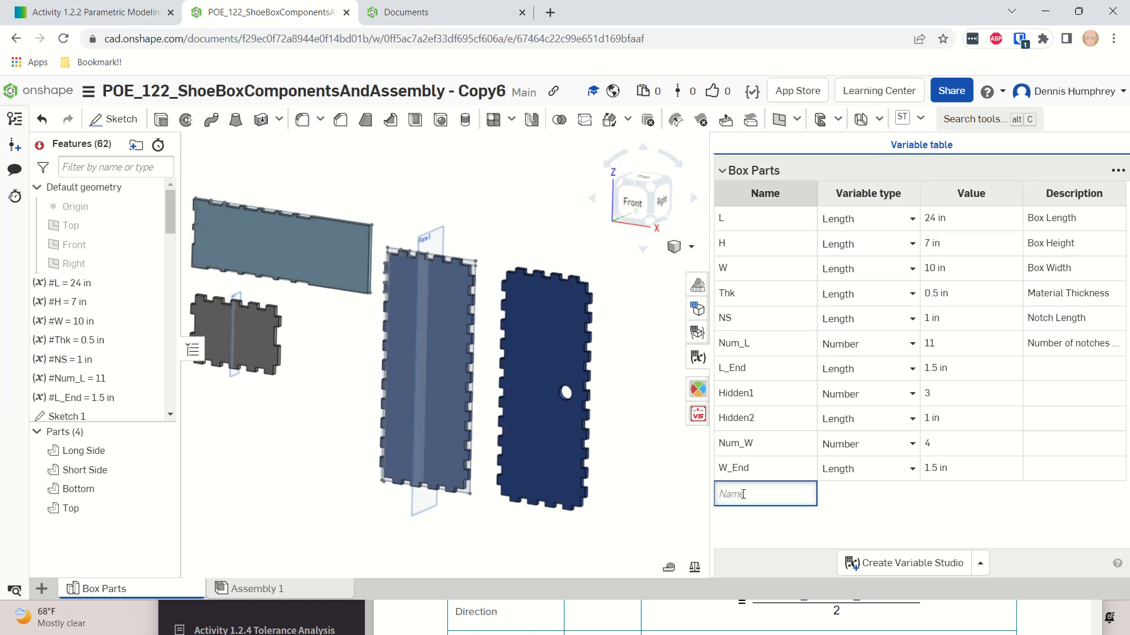
pyautogui.write('H_End')
pyautogui.press('Return')
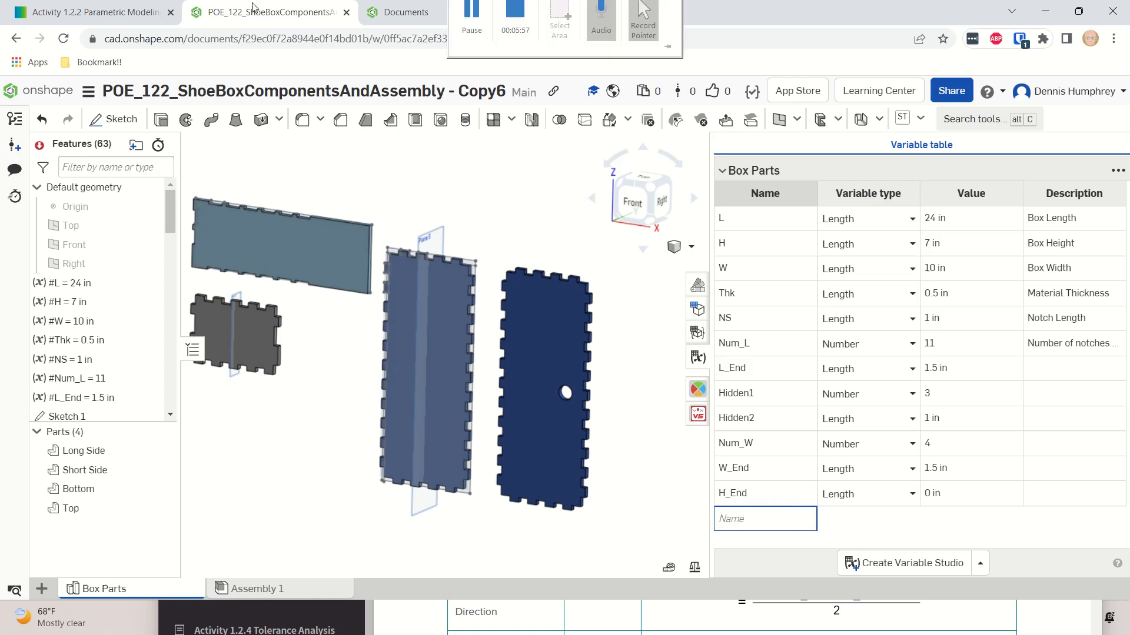
# Copy the parameter name End Spacing Height Direction from the activity page into the description of H_End in Onshape
pyautogui.click(106, 13)
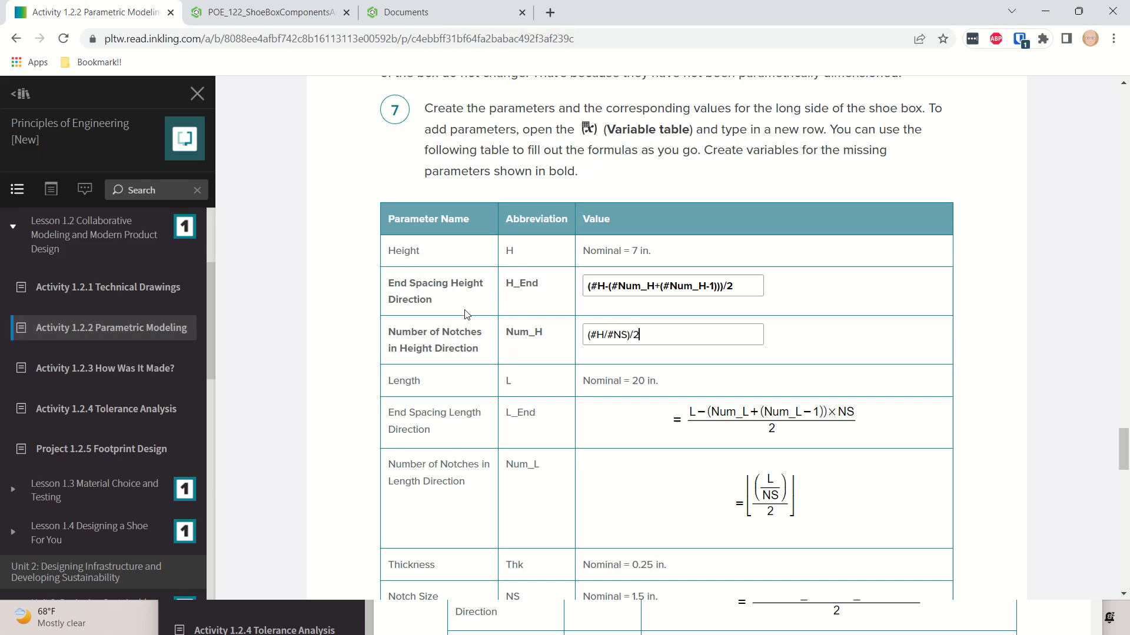
pyautogui.tripleClick(400, 283)
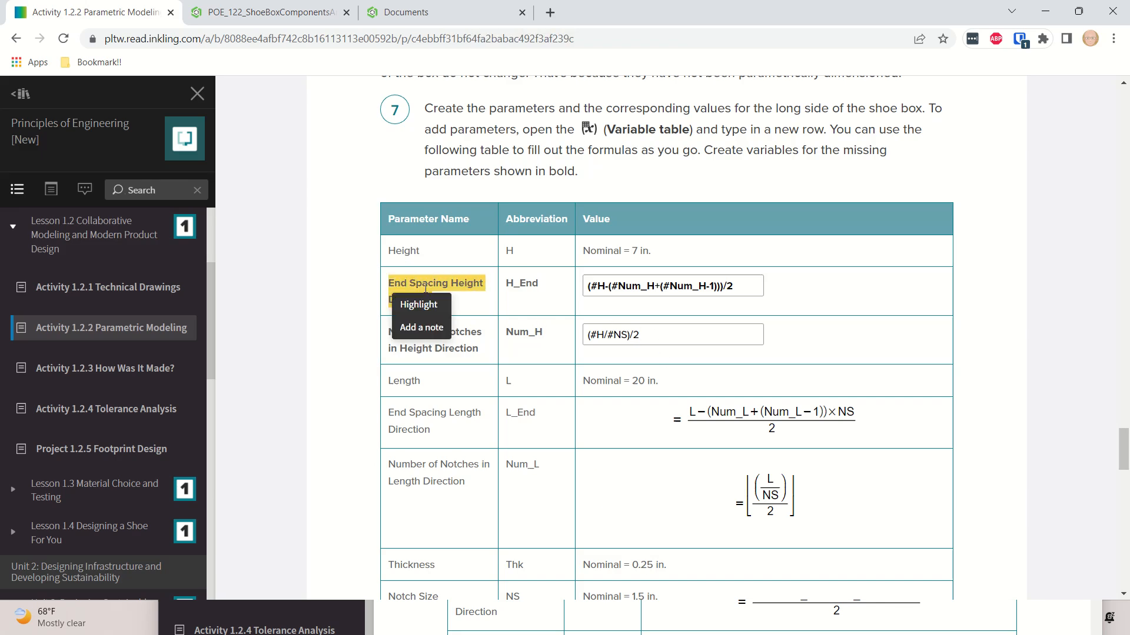
pyautogui.rightClick(447, 303)
pyautogui.click(459, 302)
pyautogui.click(271, 13)
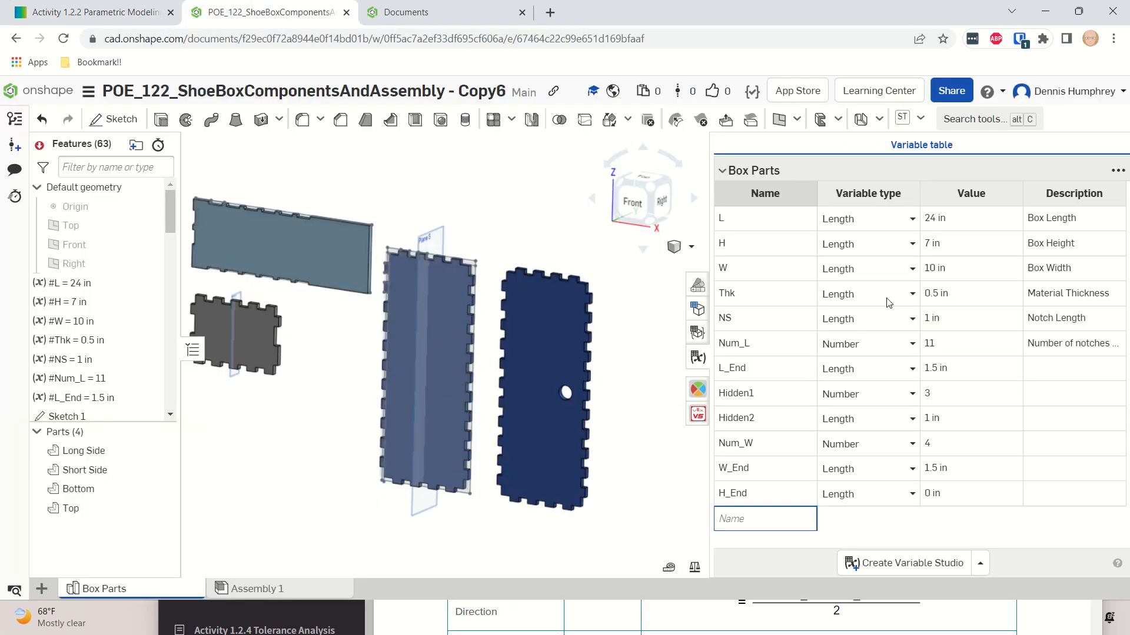
pyautogui.click(1041, 498)
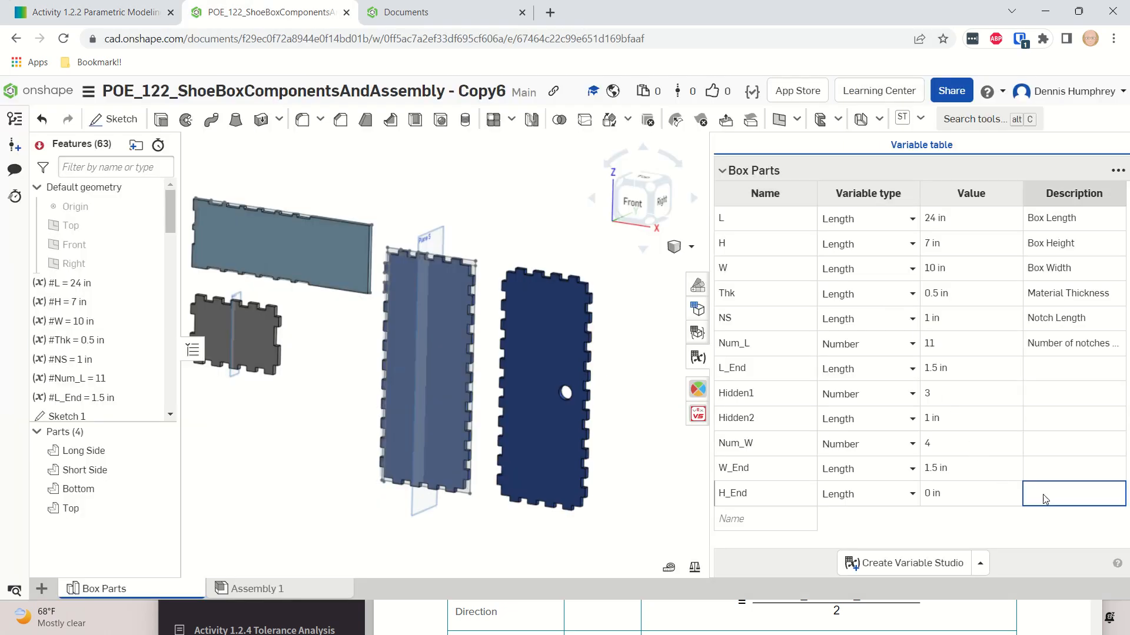
pyautogui.hotkey('ctrl', 'v')
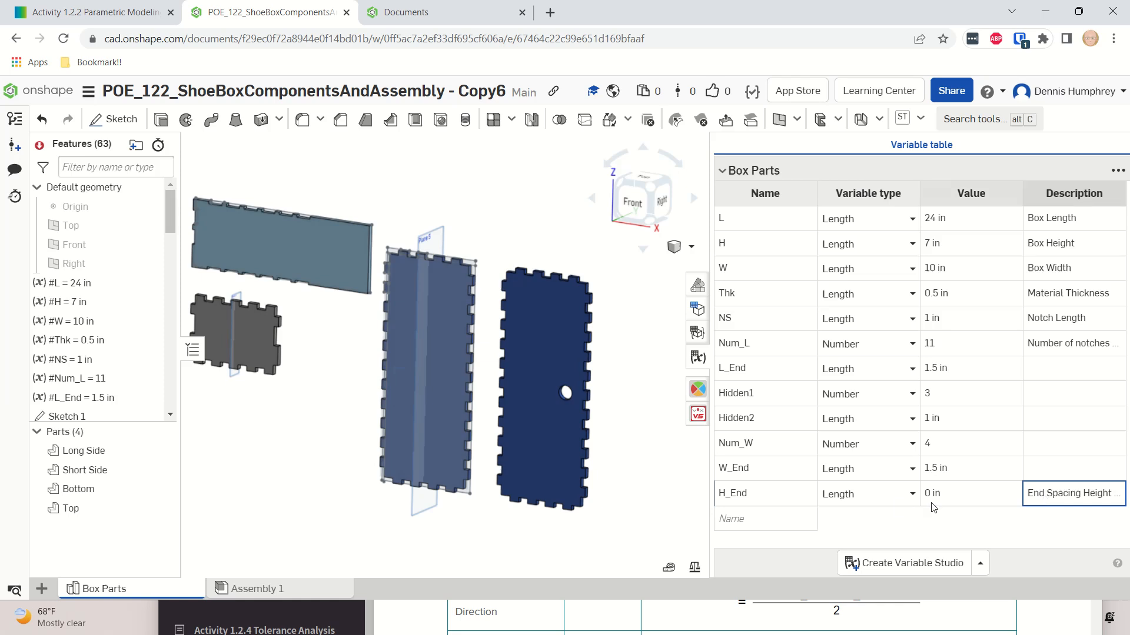
# Add a variable named Num_H to the Box Parts variable table and set its variable type to Number
pyautogui.click(770, 529)
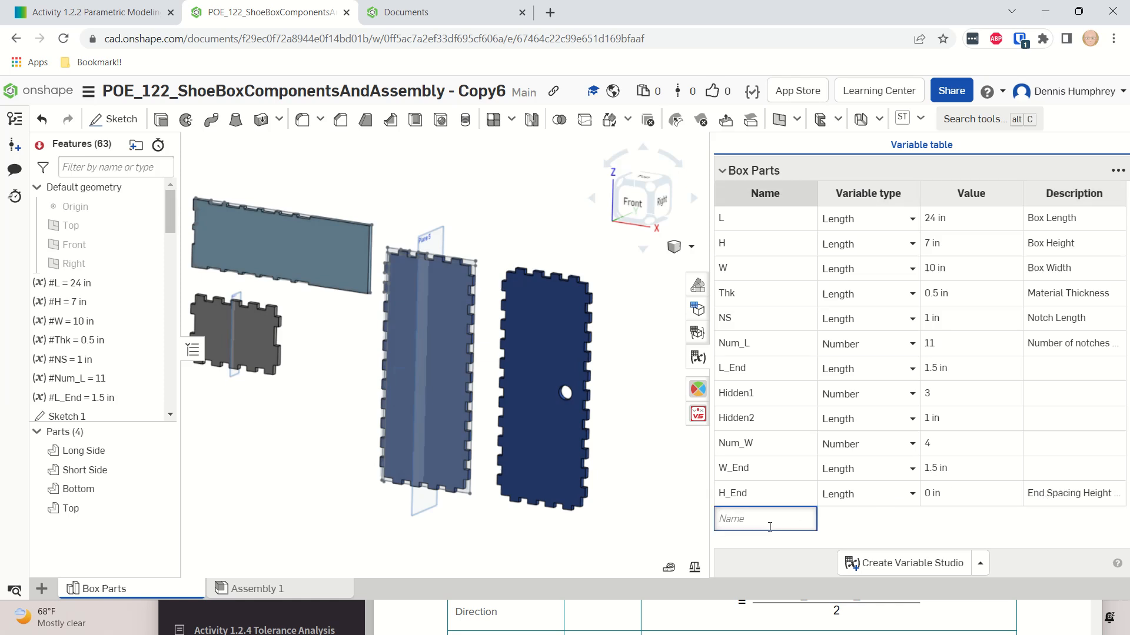
pyautogui.click(42, 16)
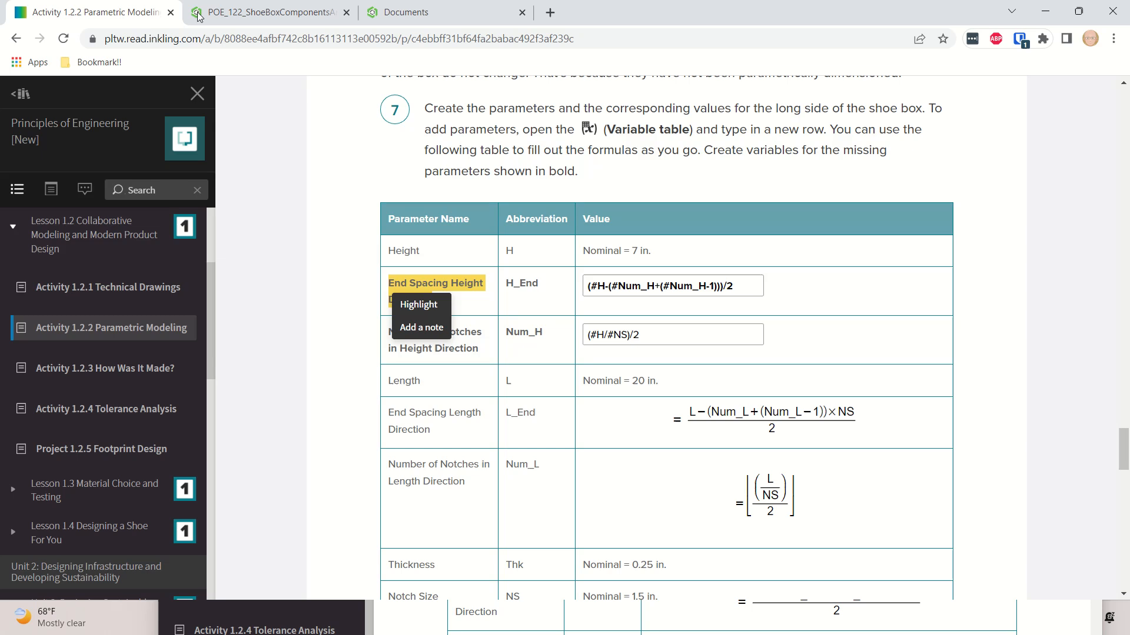
pyautogui.click(230, 13)
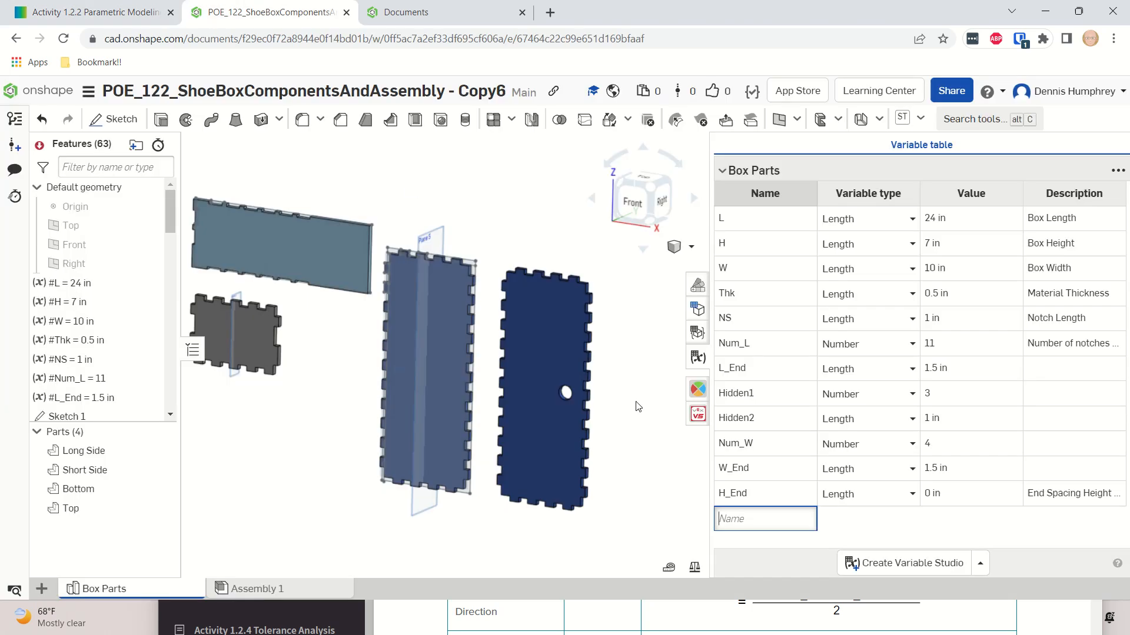
pyautogui.write('Num_H')
pyautogui.press('Return')
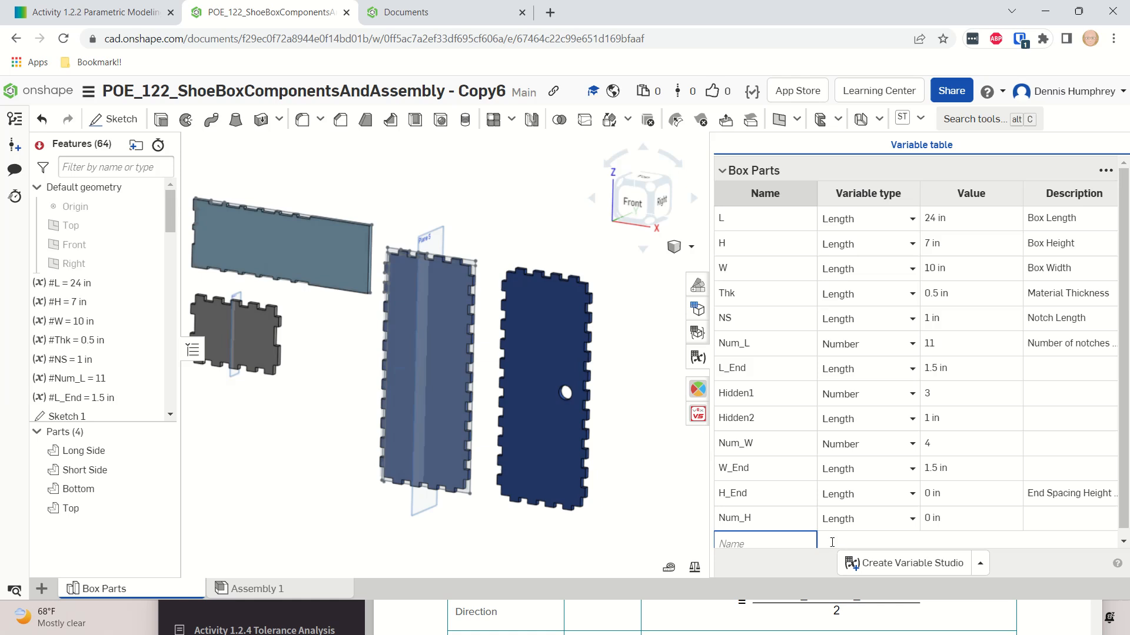
pyautogui.click(843, 524)
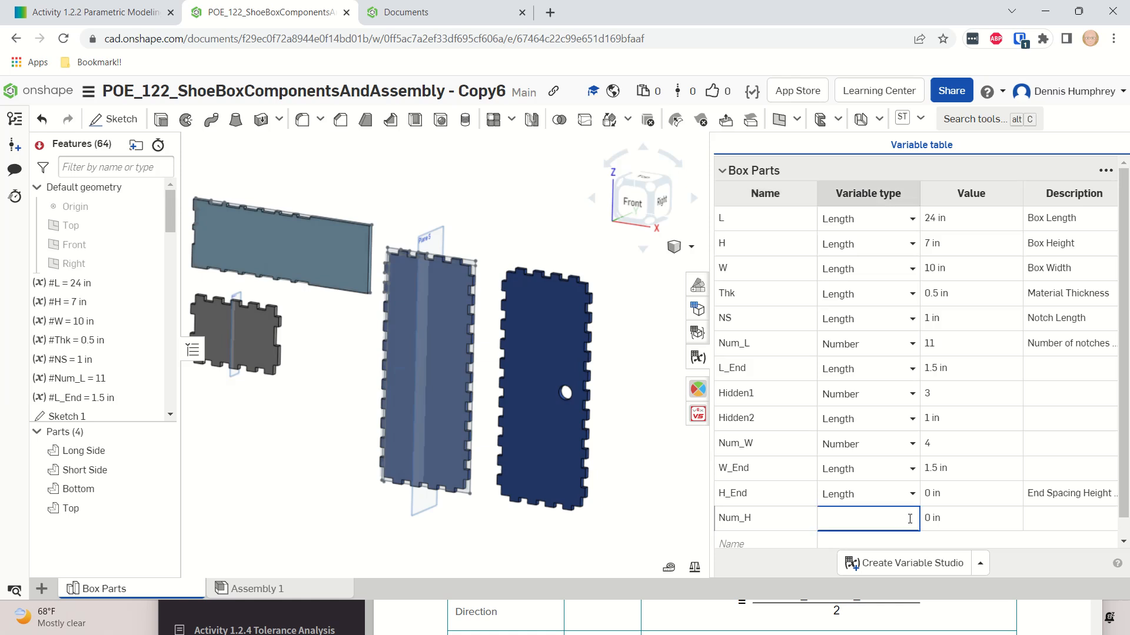
pyautogui.click(911, 520)
pyautogui.click(845, 474)
# Copy the parameter name Number of Notches in Height Direction from the activity page into the description of Num_H in Onshape
pyautogui.click(89, 13)
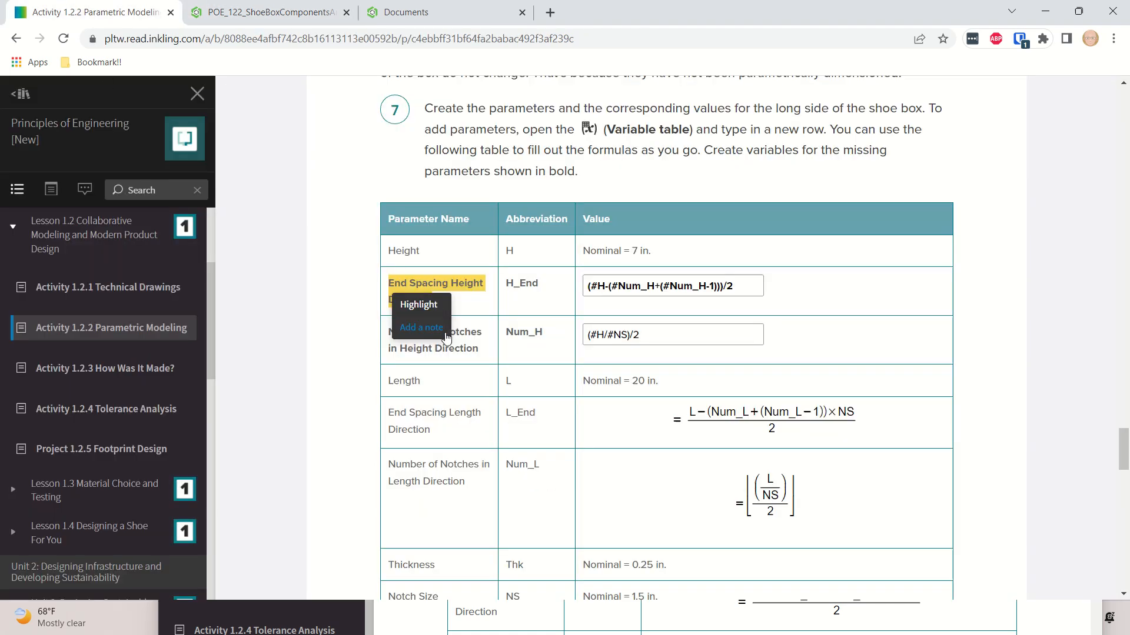
pyautogui.click(462, 348)
pyautogui.moveTo(477, 349); pyautogui.dragTo(386, 329)
pyautogui.rightClick(406, 333)
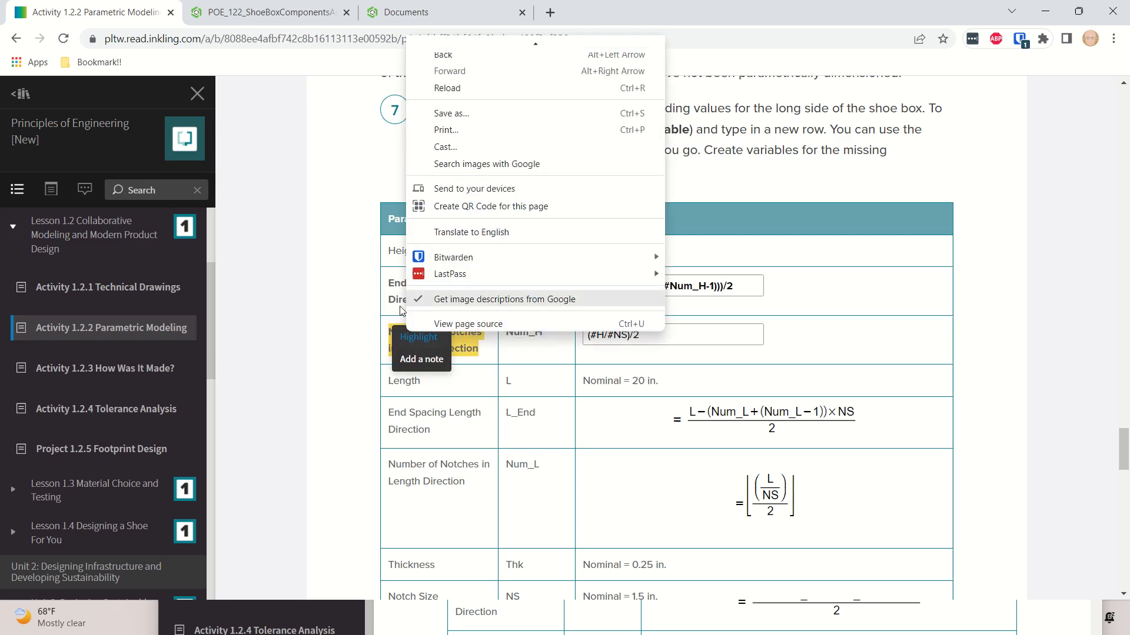
pyautogui.rightClick(469, 357)
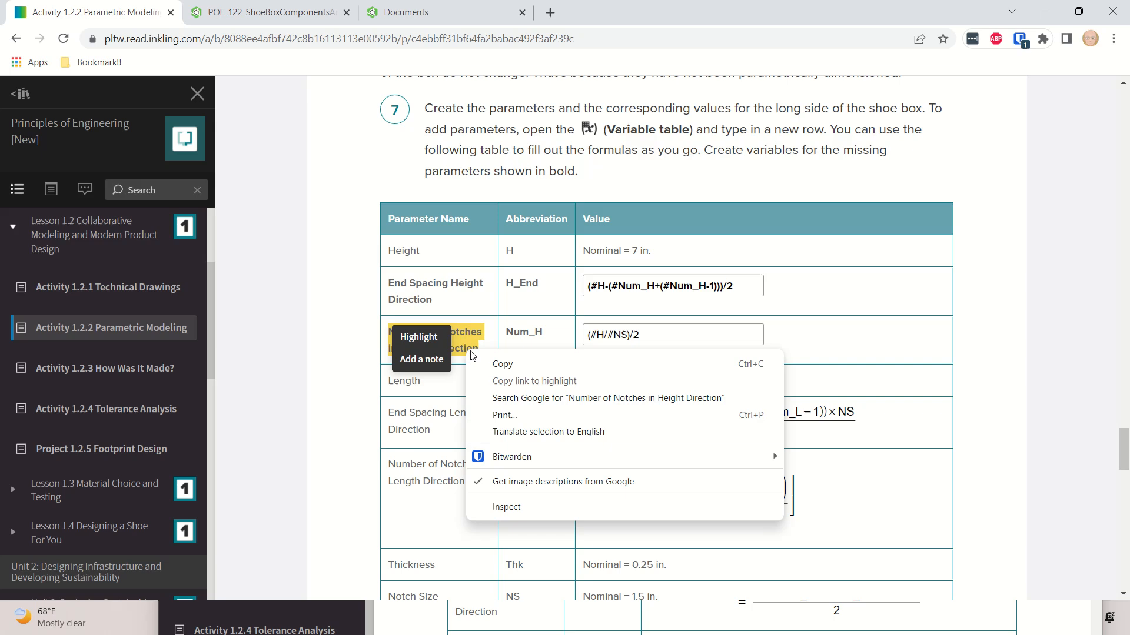
pyautogui.click(488, 363)
pyautogui.click(265, 12)
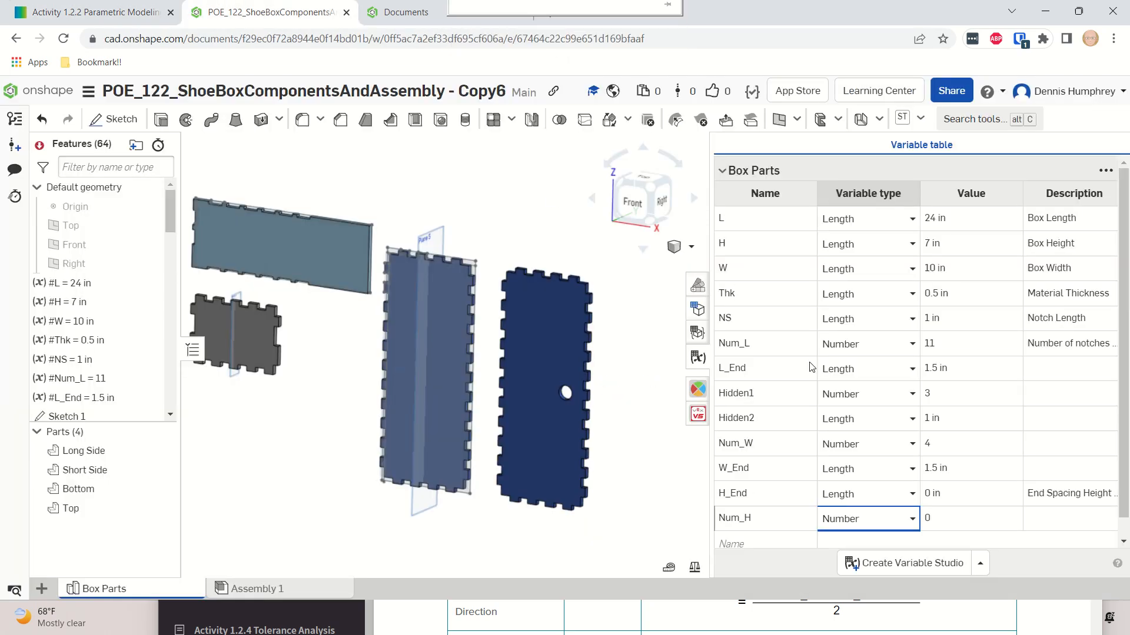
pyautogui.click(1052, 518)
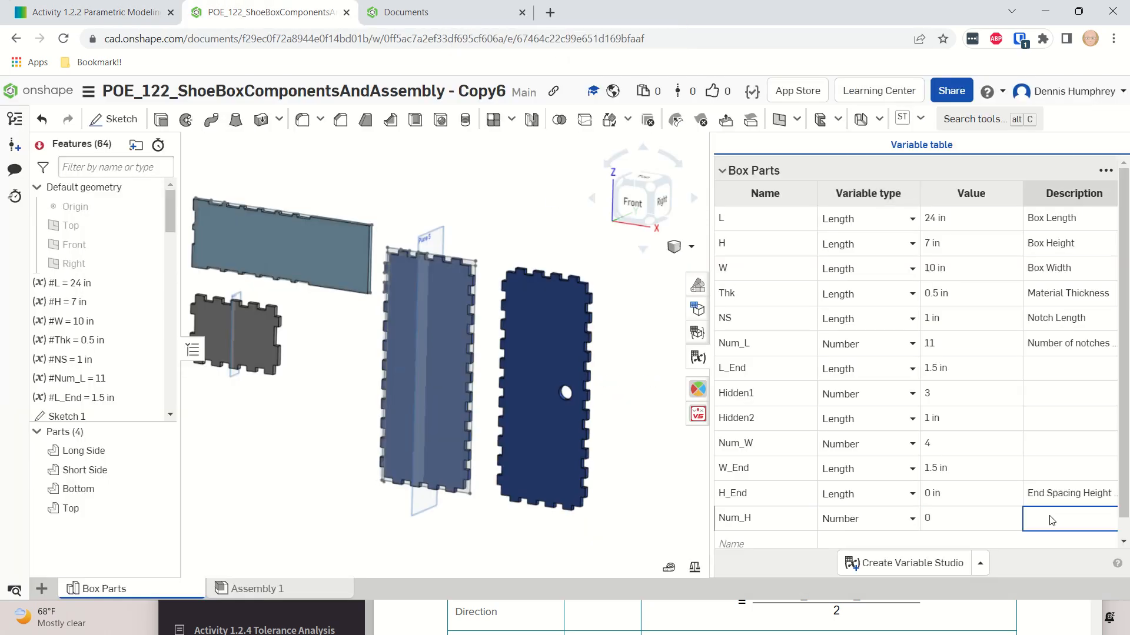
pyautogui.hotkey('ctrl', 'v')
pyautogui.scroll(-1, 939, 491)
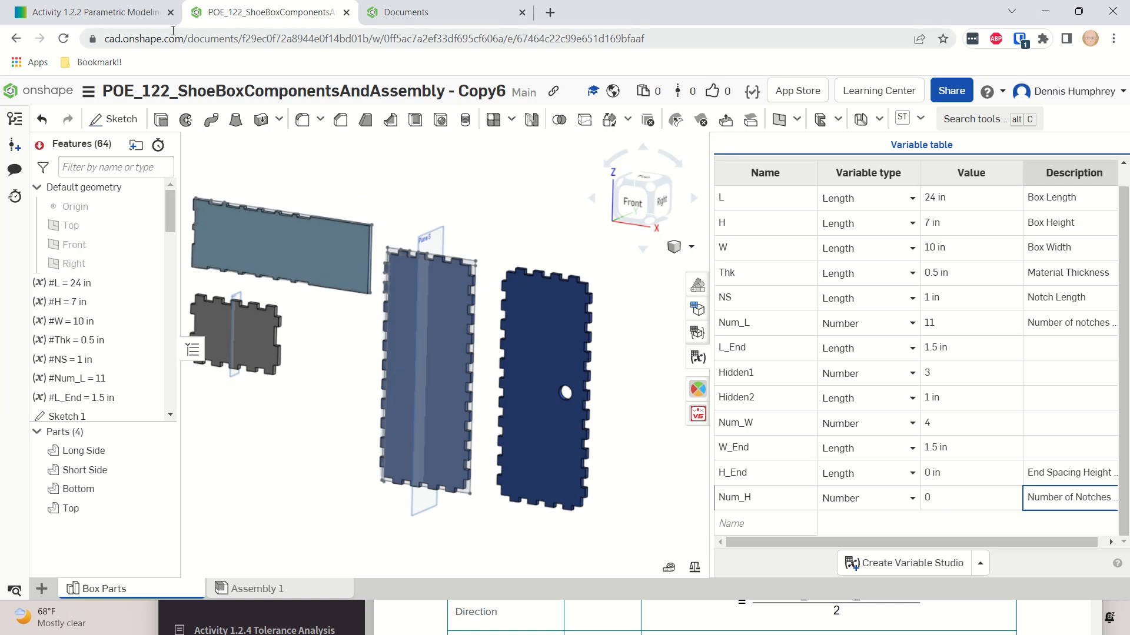
# Copy the formula (#H/#NS)/2 from the activity page and enter it as the value of Num_H in Onshape
pyautogui.click(120, 14)
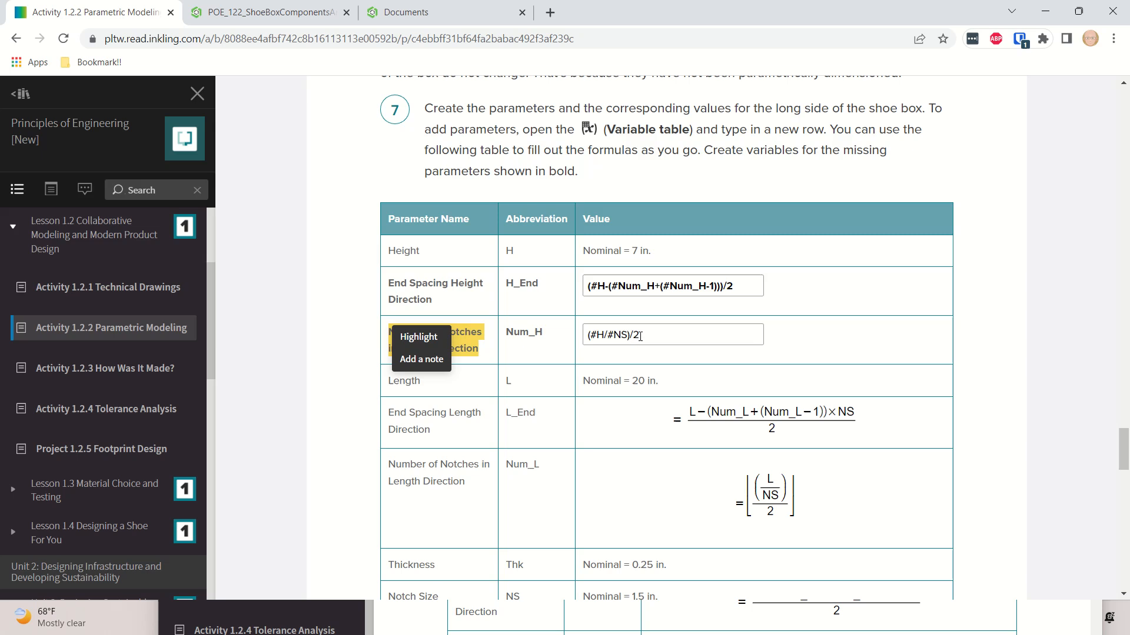
pyautogui.moveTo(641, 336); pyautogui.dragTo(588, 337)
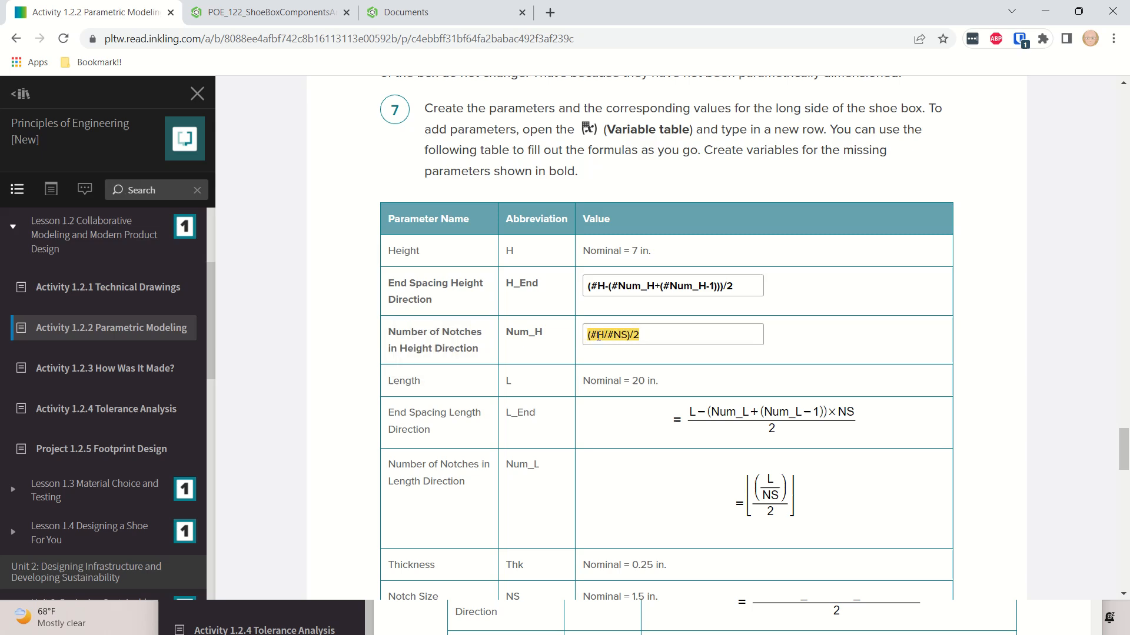
pyautogui.rightClick(597, 336)
pyautogui.click(631, 97)
pyautogui.click(268, 12)
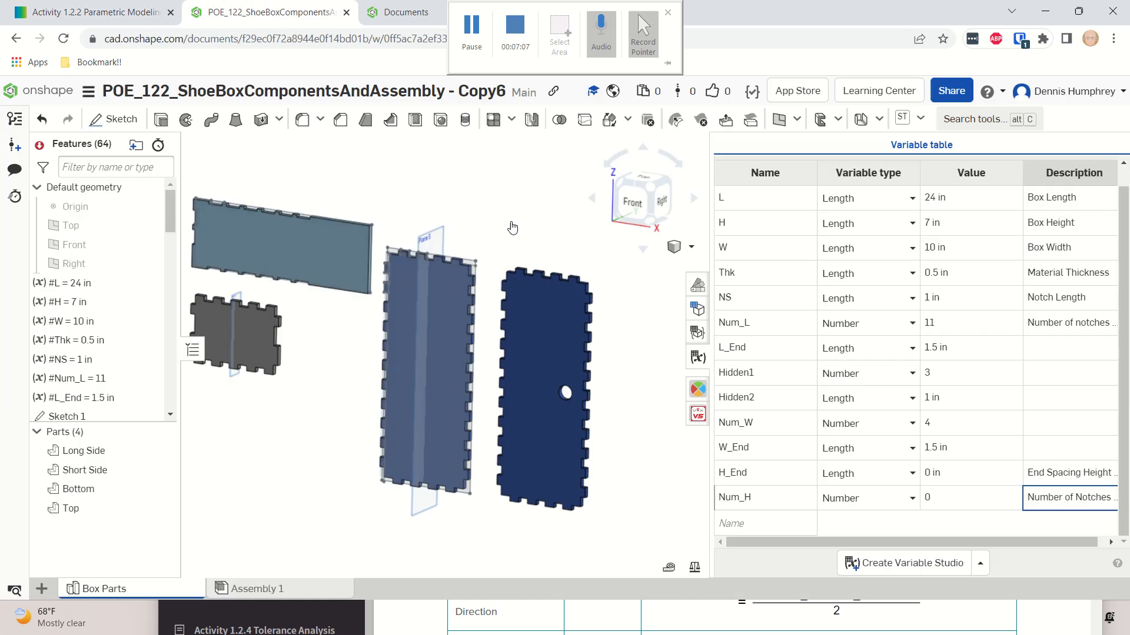
pyautogui.click(930, 499)
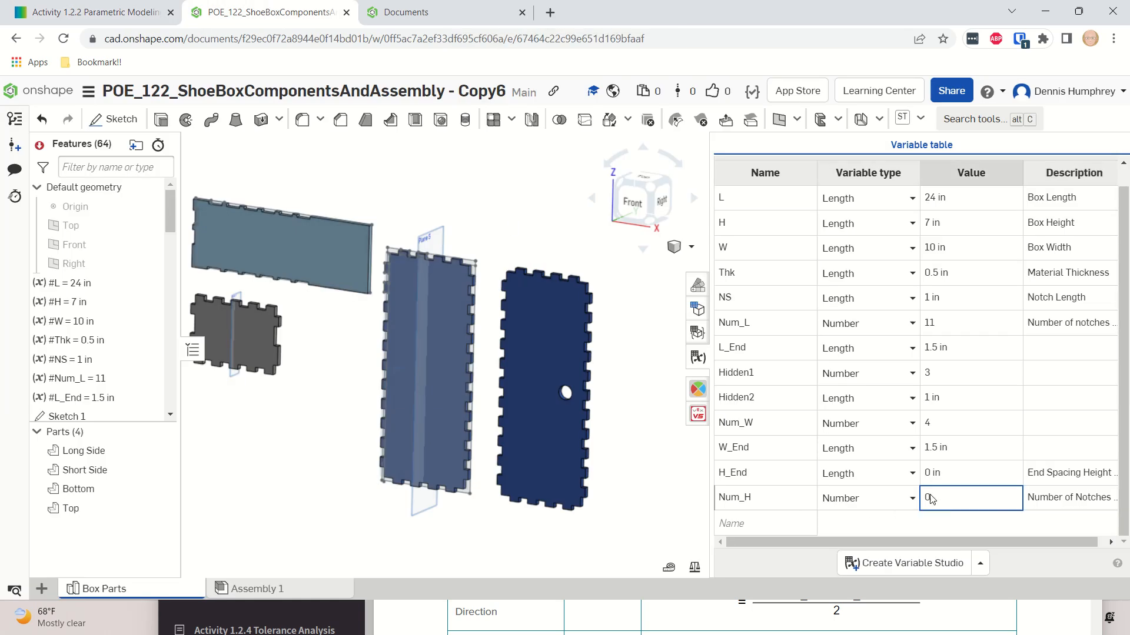
pyautogui.hotkey('ctrl', 'v')
pyautogui.press('Return')
# Wrap the Num_H formula in the floor function so its value reads floor((#H/#NS)/2)
pyautogui.click(931, 499)
pyautogui.press('Return')
pyautogui.doubleClick(936, 500)
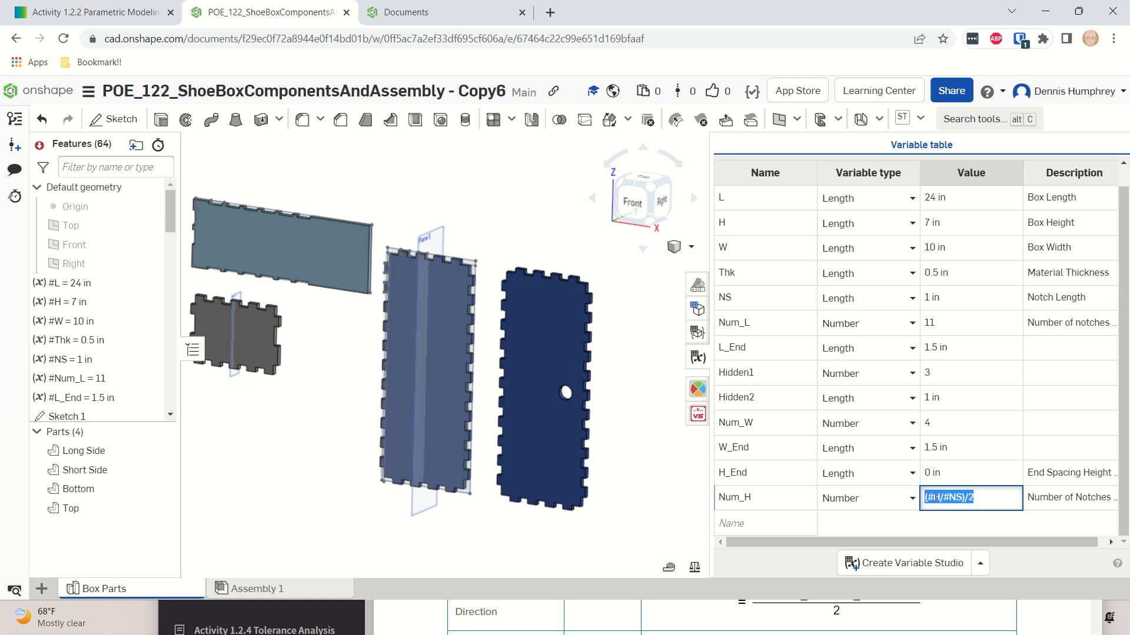
pyautogui.click(926, 499)
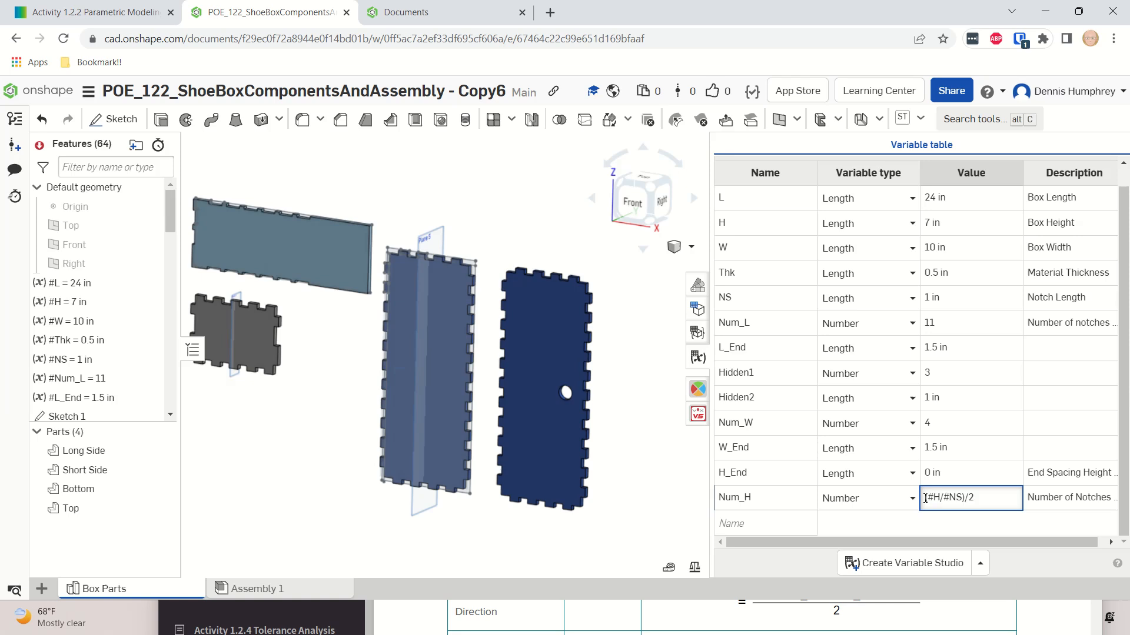
pyautogui.write('f')
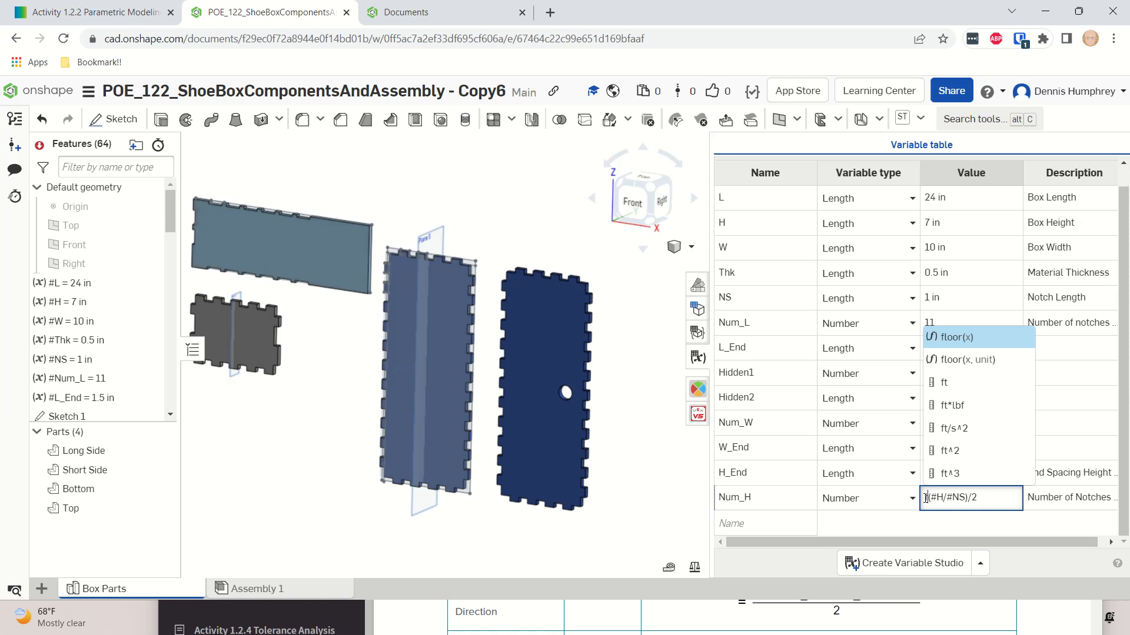
pyautogui.click(956, 339)
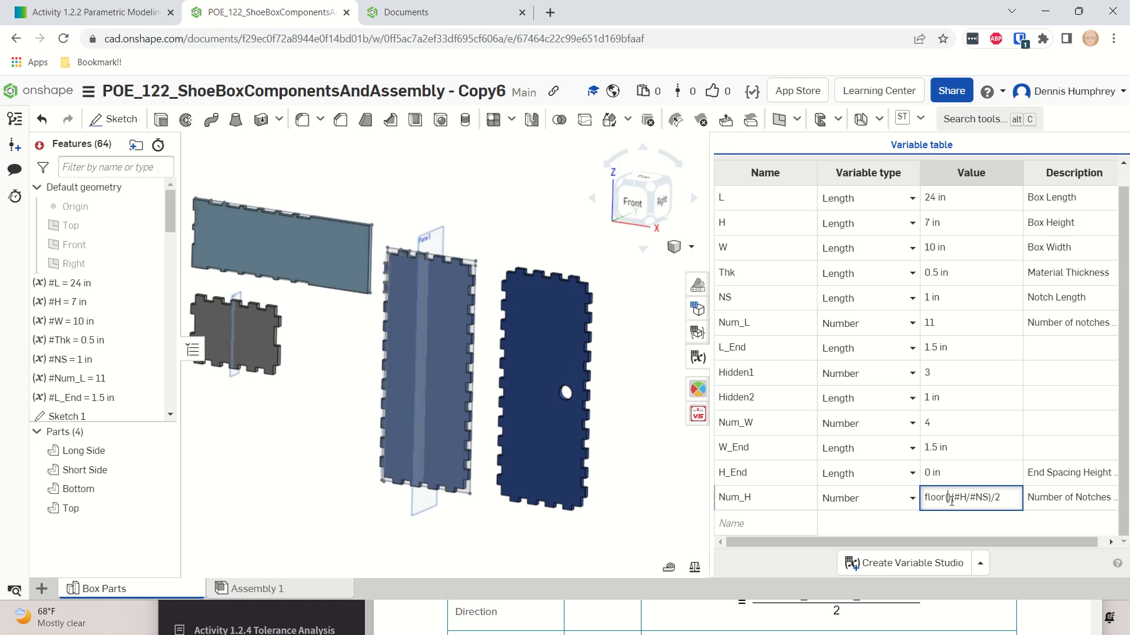
pyautogui.press('Delete')
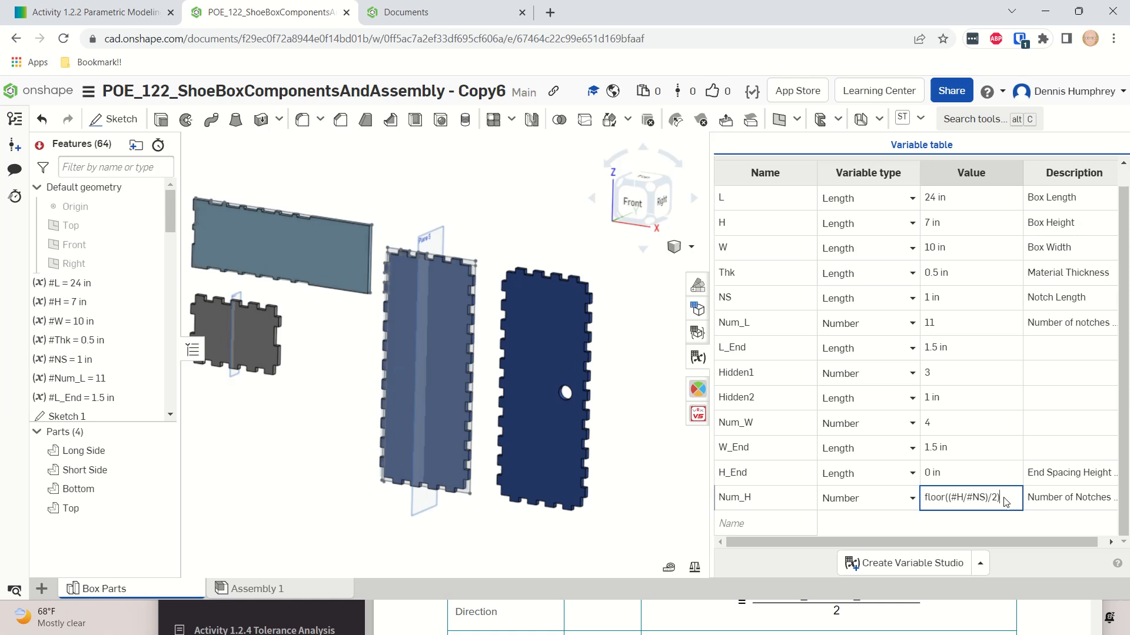
pyautogui.press('Return')
# Copy the formula (#H-(#Num_H+(#Num_H-1)))/2 from the activity page and enter it as the value of H_End in Onshape
pyautogui.click(110, 12)
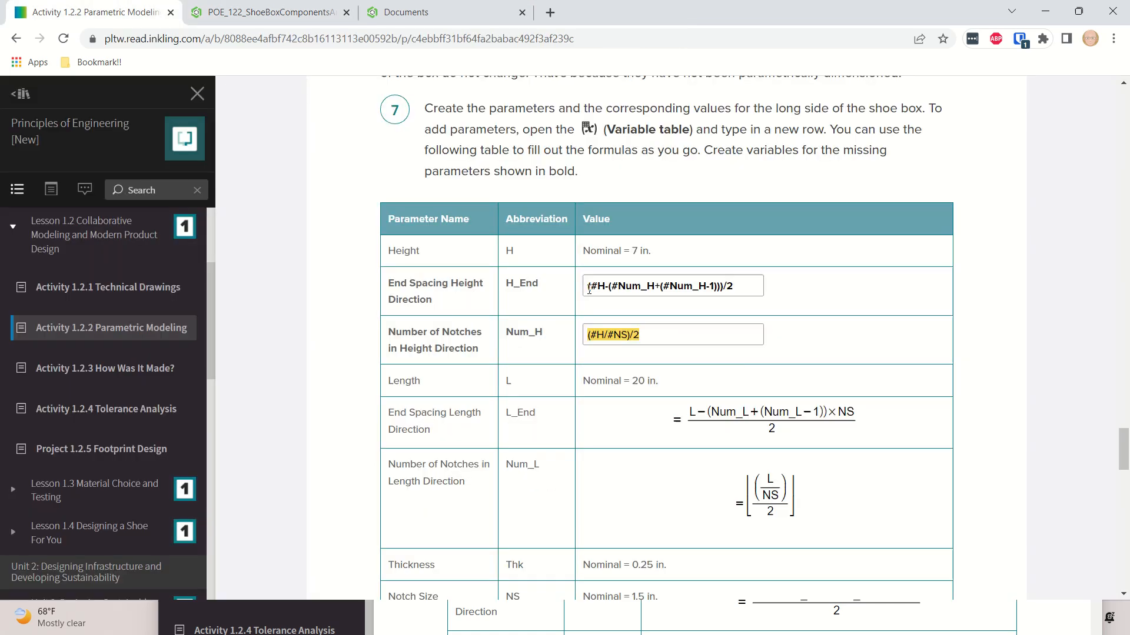
pyautogui.moveTo(588, 287); pyautogui.dragTo(757, 291)
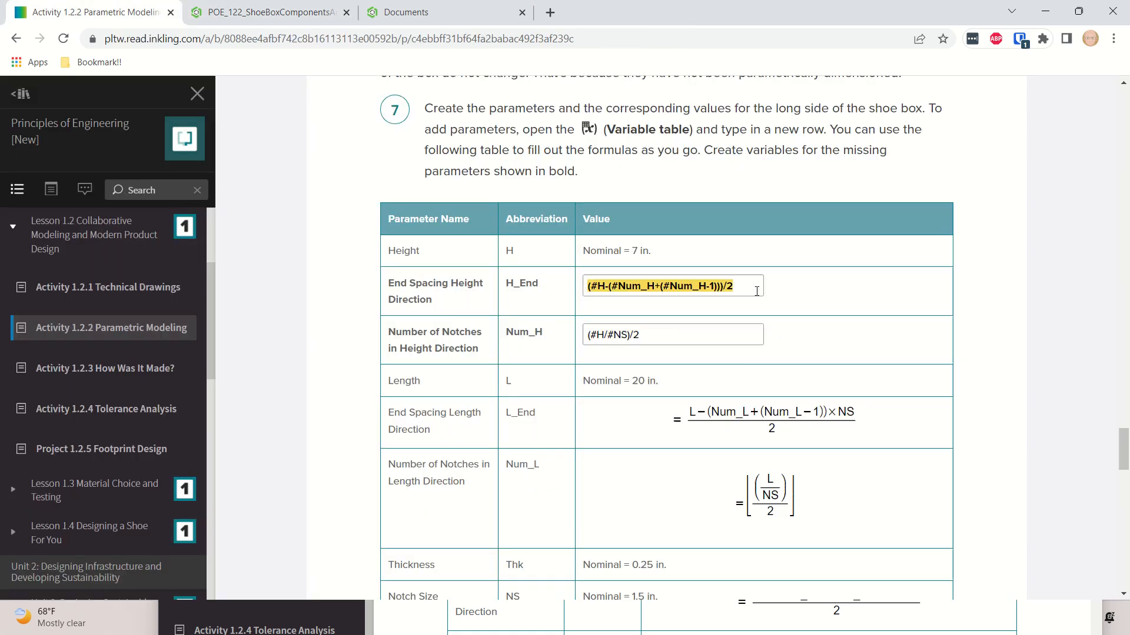
pyautogui.rightClick(717, 288)
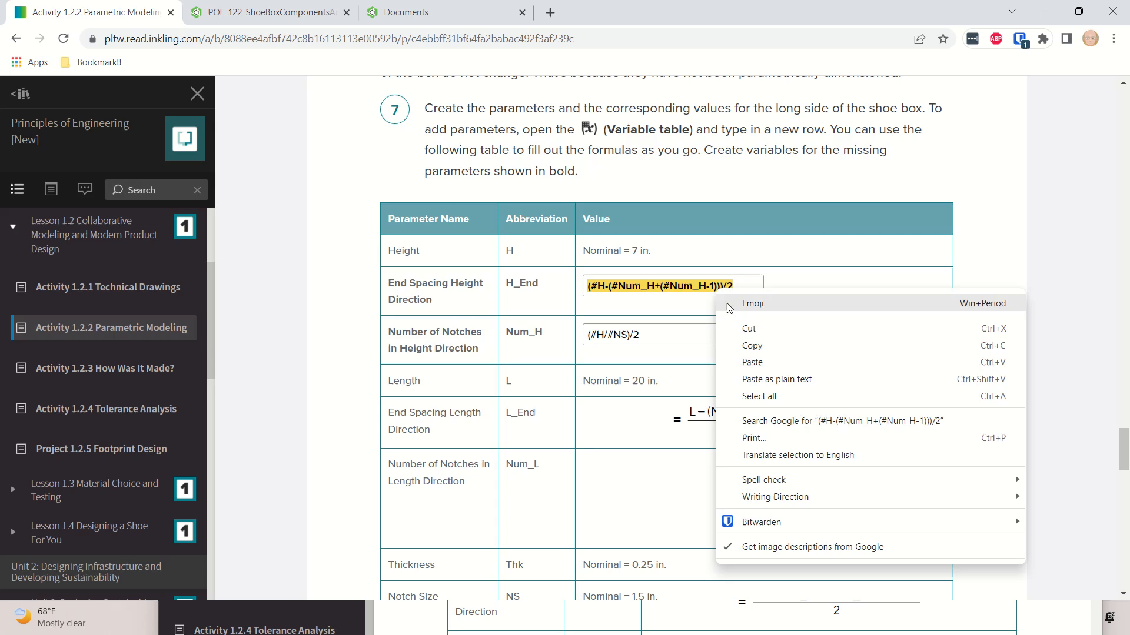
pyautogui.click(746, 347)
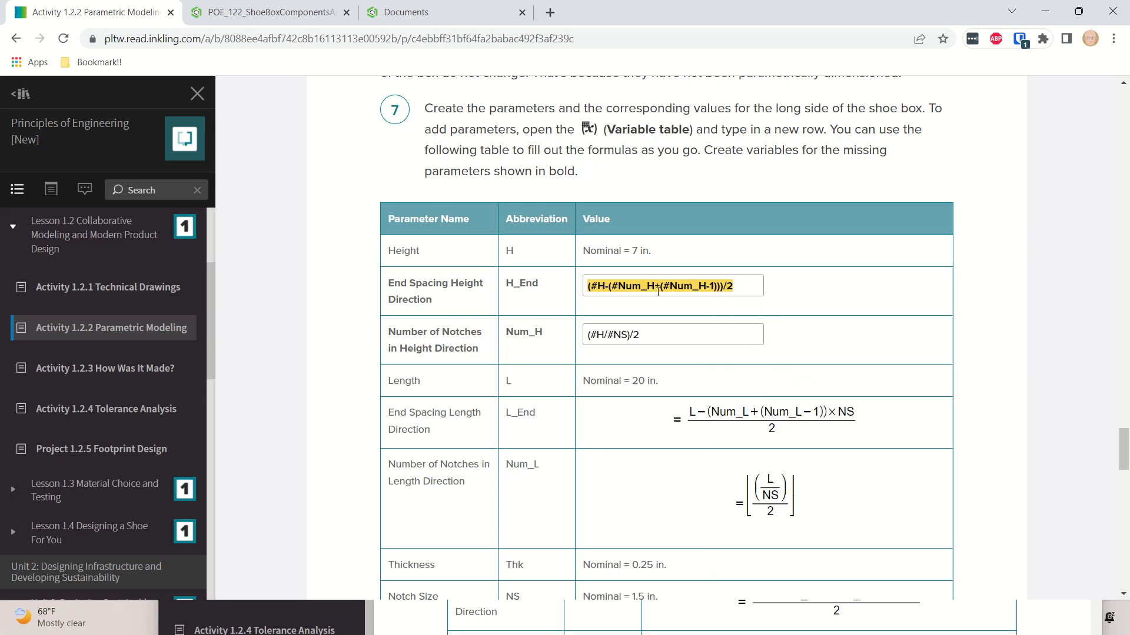
pyautogui.click(314, 19)
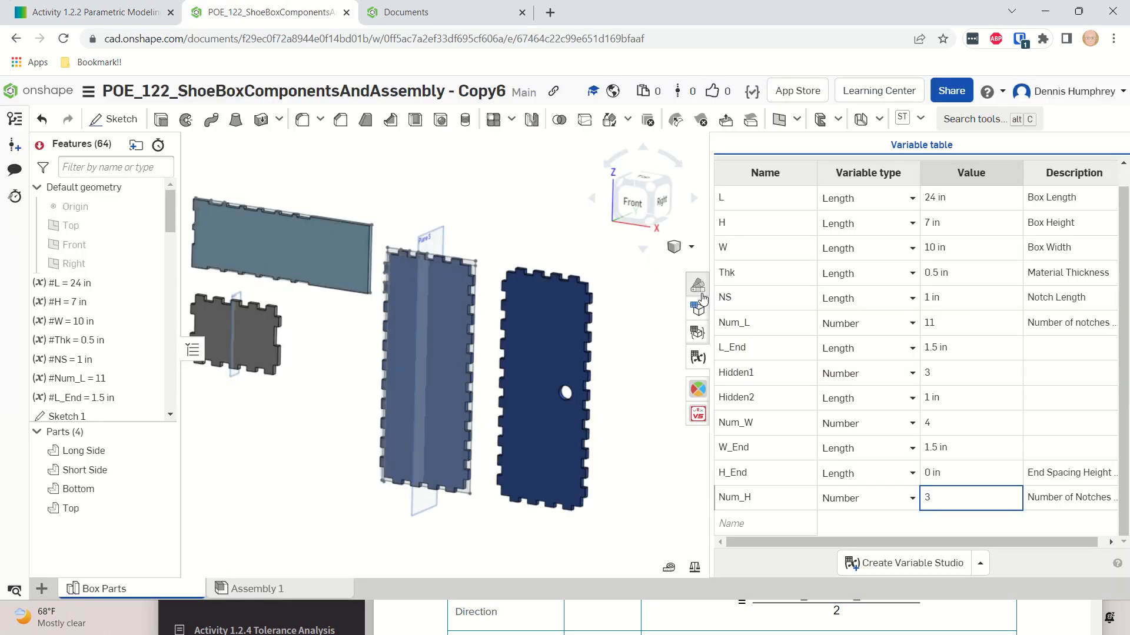
pyautogui.click(931, 476)
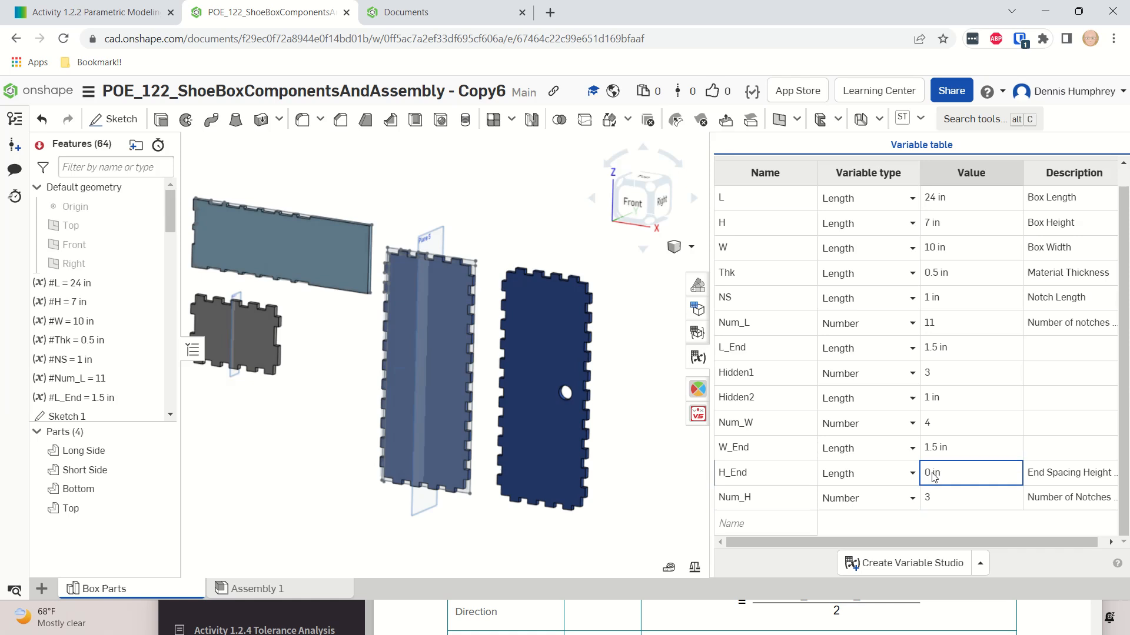
pyautogui.hotkey('ctrl', 'v')
pyautogui.click(931, 472)
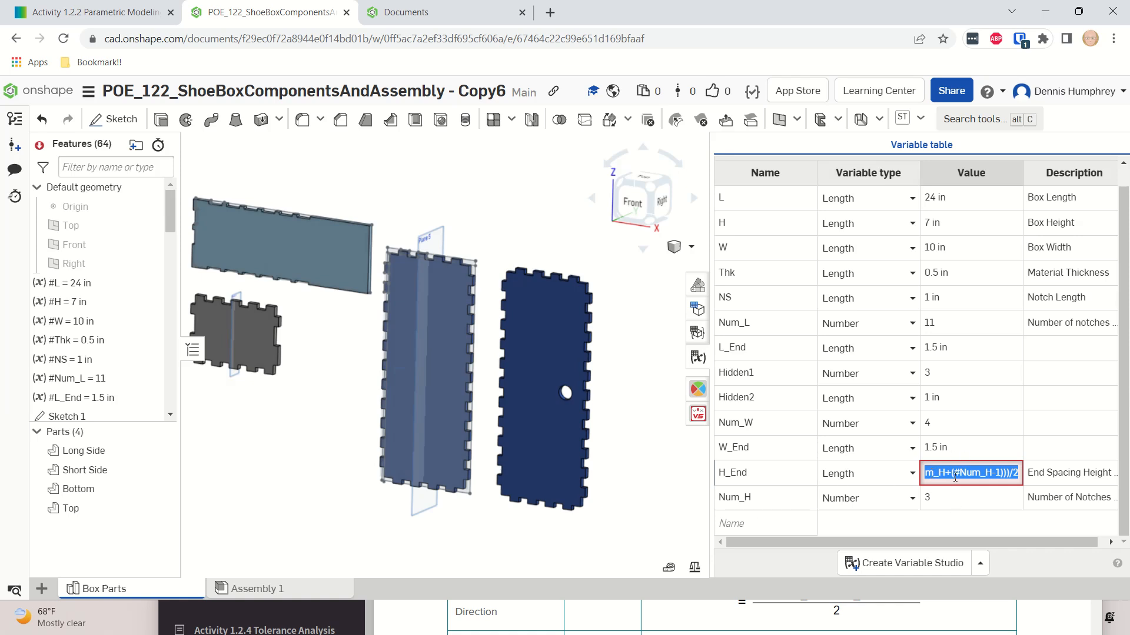
# Reorder the variable table so Num_H comes before H_End, and re-evaluate the H_End formula
pyautogui.moveTo(963, 472)
pyautogui.moveTo(737, 500); pyautogui.dragTo(738, 473)
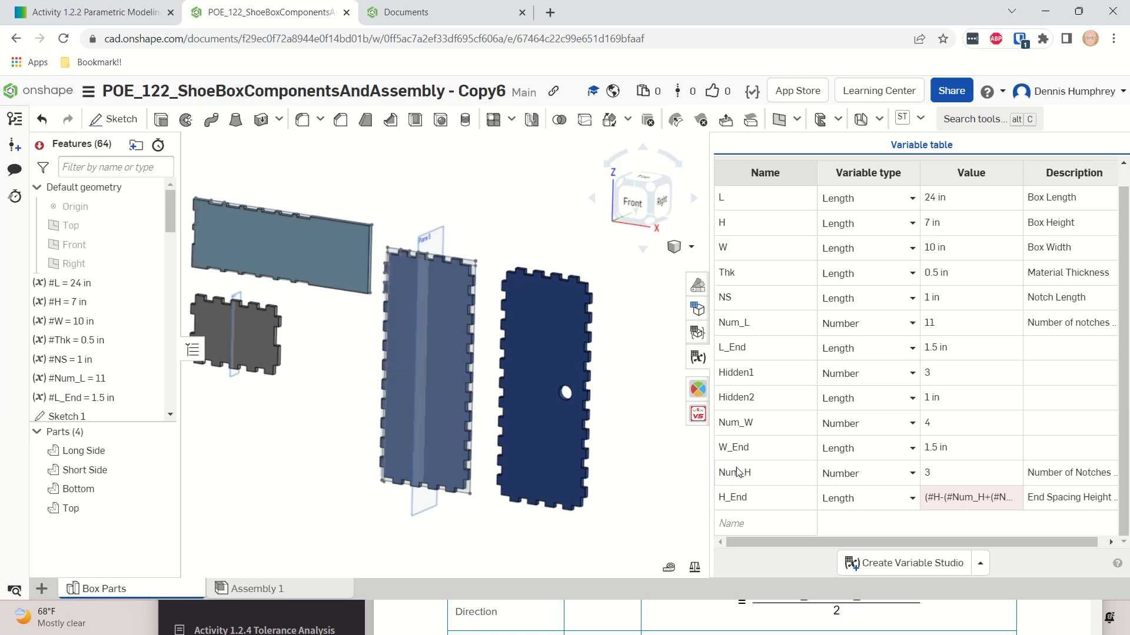
pyautogui.click(935, 499)
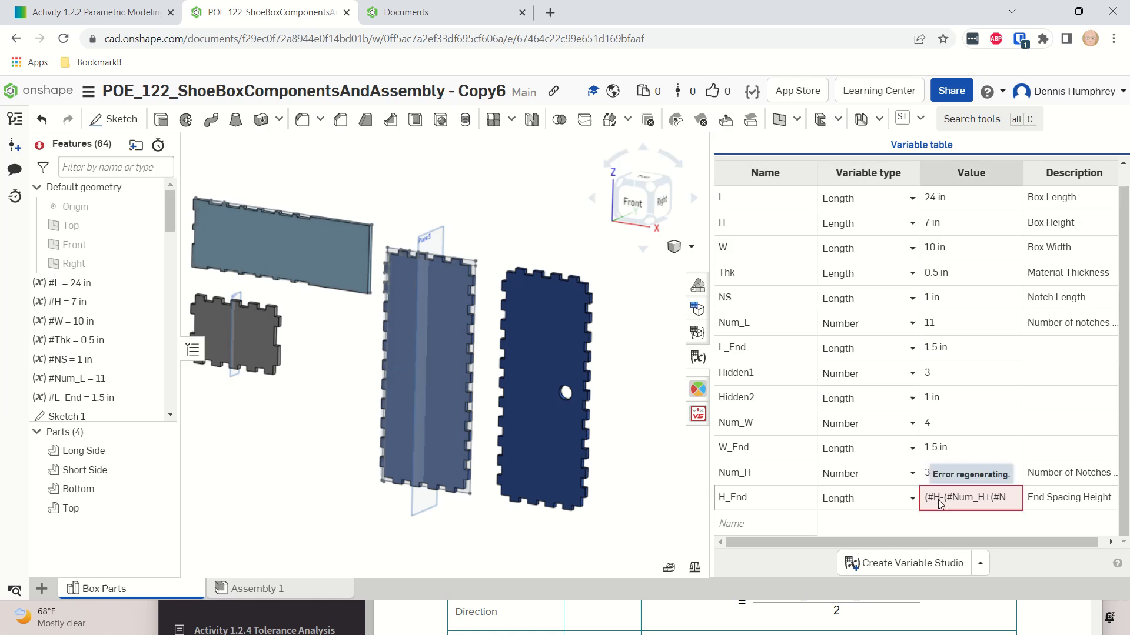
pyautogui.doubleClick(938, 500)
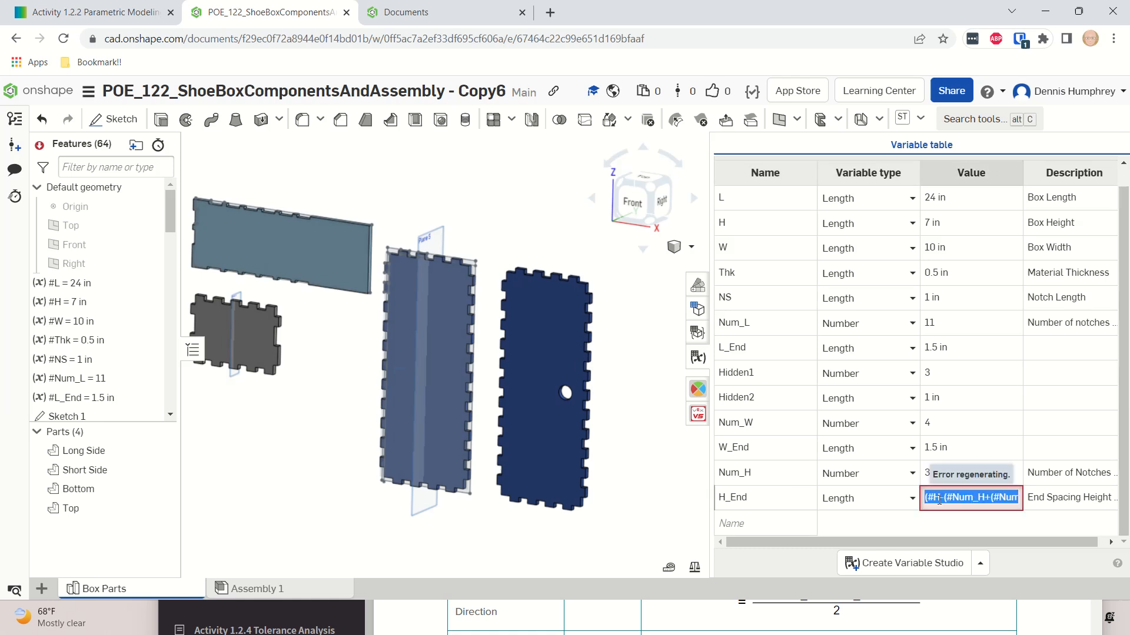
pyautogui.press('End')
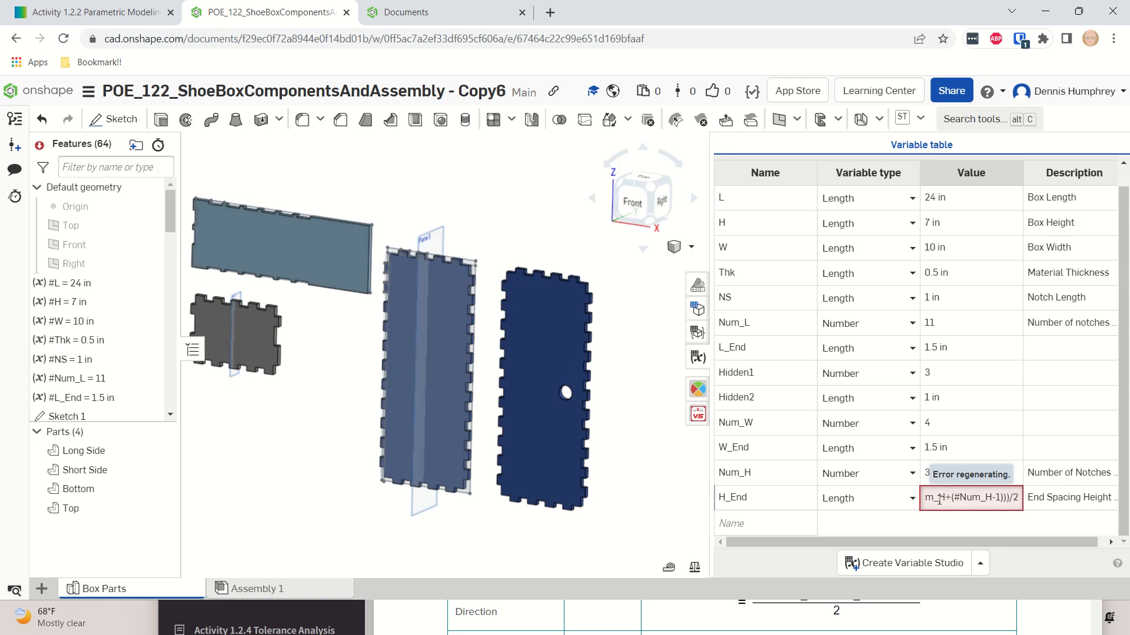
pyautogui.press('Return')
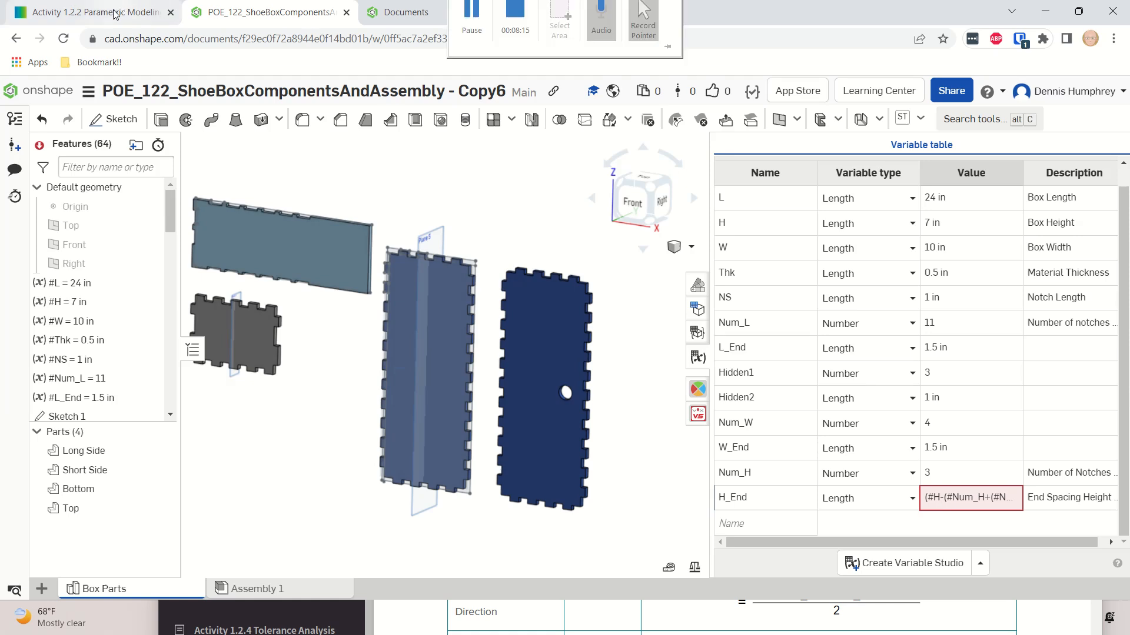
# Copy the same H_End formula from the activity page again and try re-entering it as the H_End value in Onshape
pyautogui.click(84, 12)
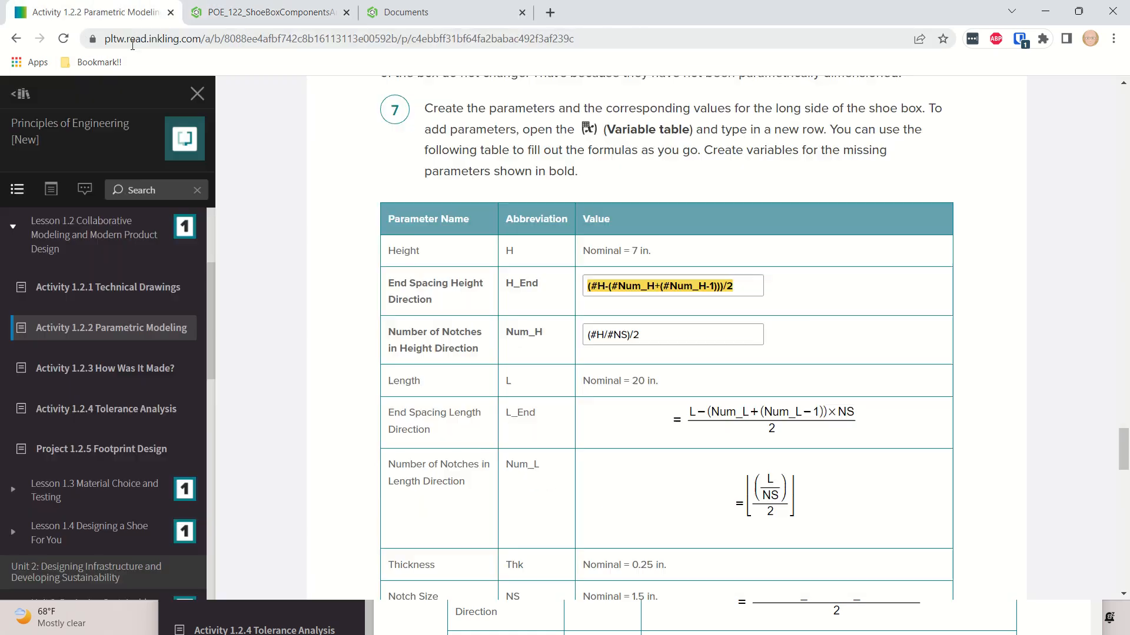
pyautogui.rightClick(696, 286)
pyautogui.click(733, 343)
pyautogui.click(271, 12)
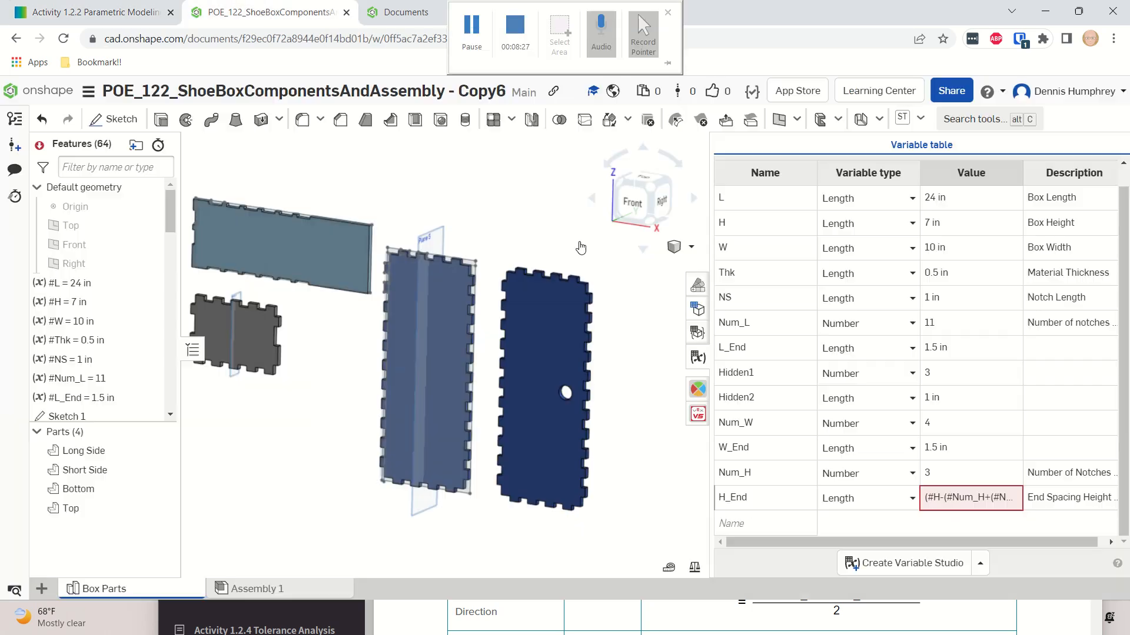
pyautogui.click(937, 496)
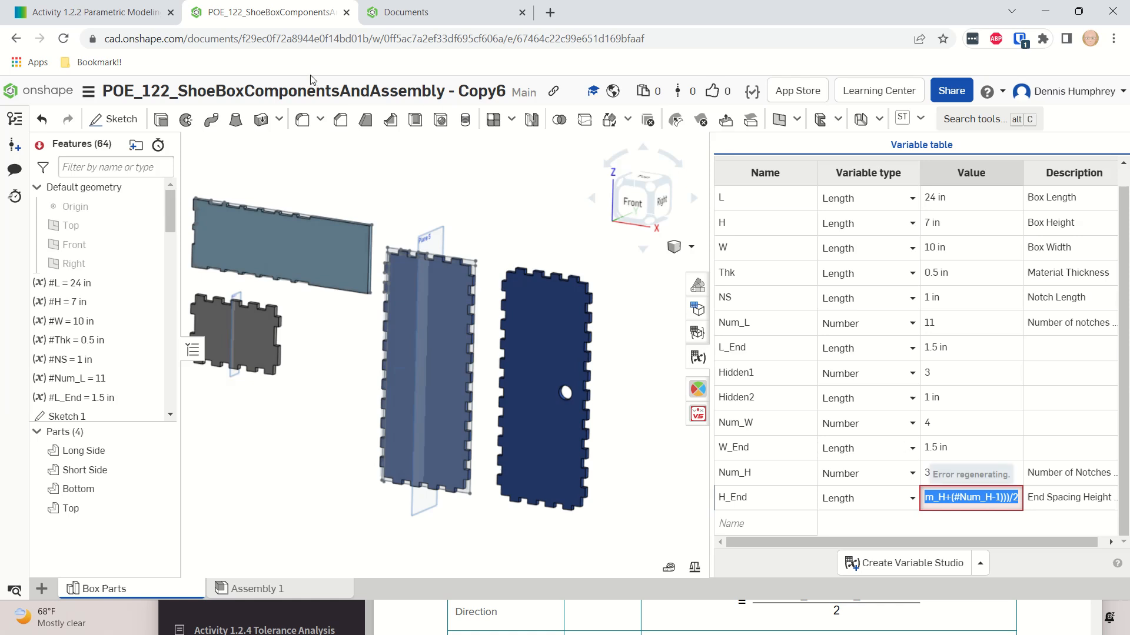
pyautogui.moveTo(478, 4)
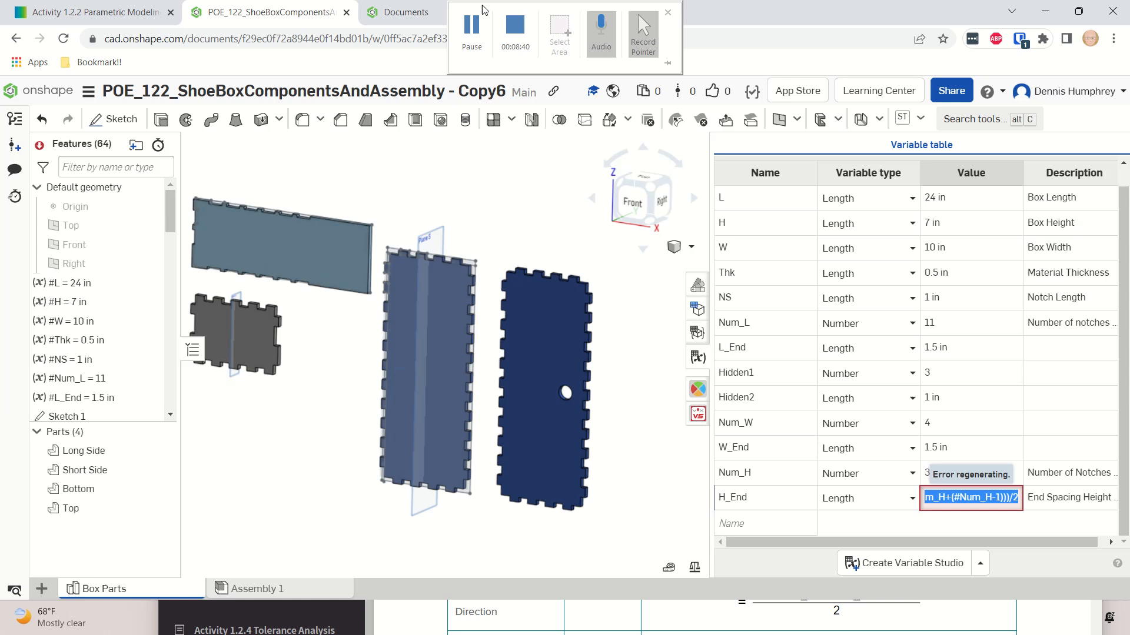
pyautogui.click(471, 34)
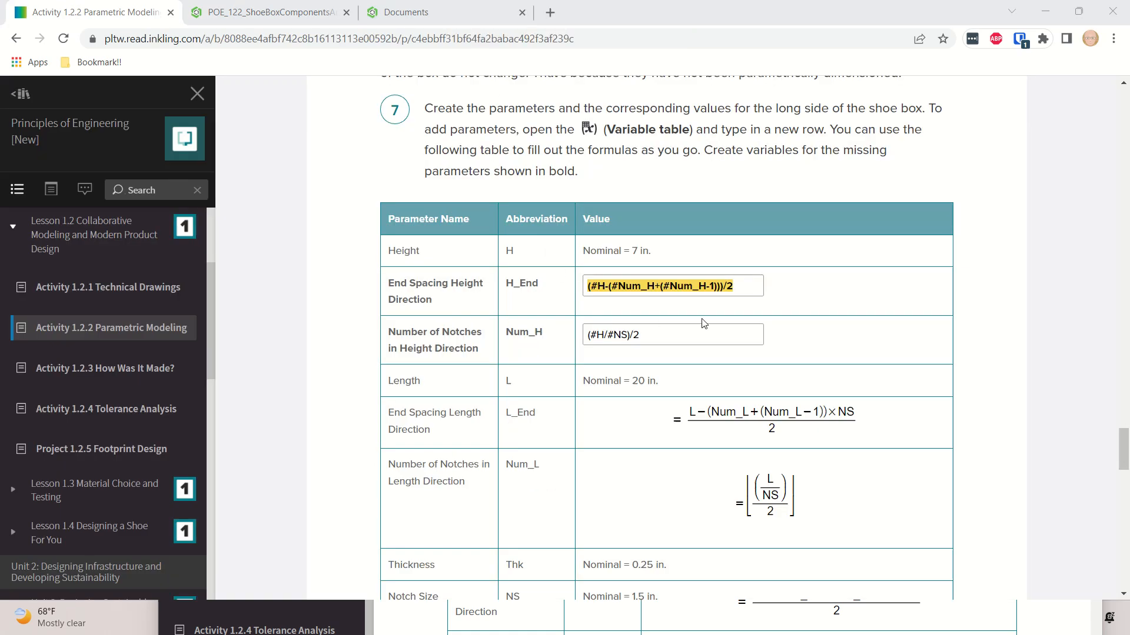
pyautogui.moveTo(474, 4)
# Correct the activity page's H_End formula to (#H-(#Num_H+(#Num_H-1))*#NS)/2 and copy it into the value of H_End in Onshape
pyautogui.click(720, 288)
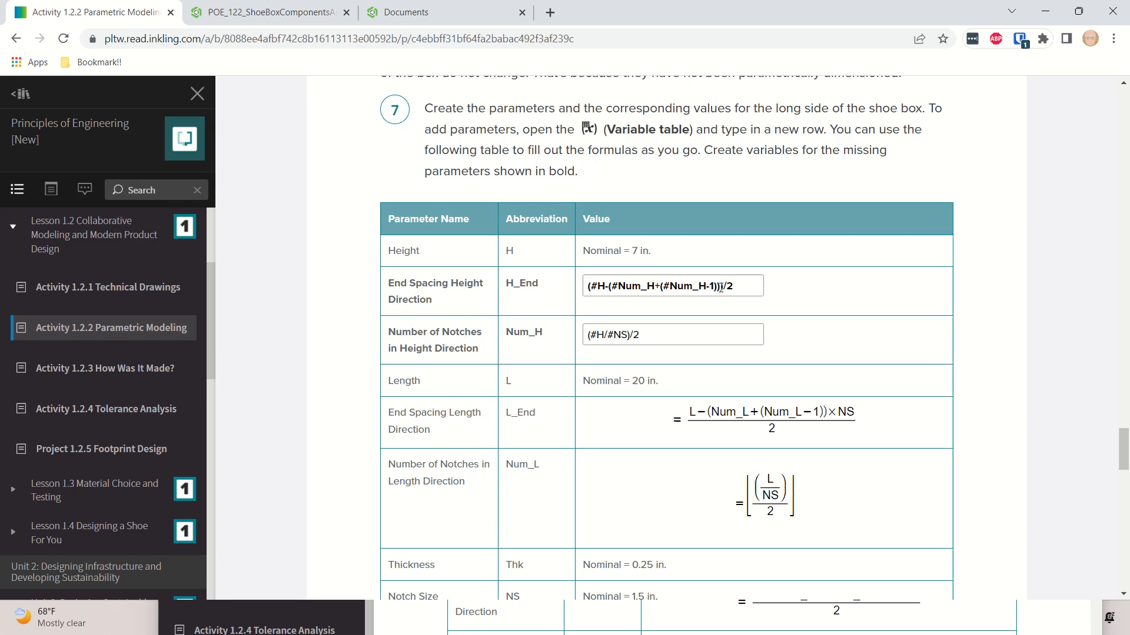
pyautogui.write(')*#NS')
pyautogui.moveTo(588, 288); pyautogui.dragTo(776, 293)
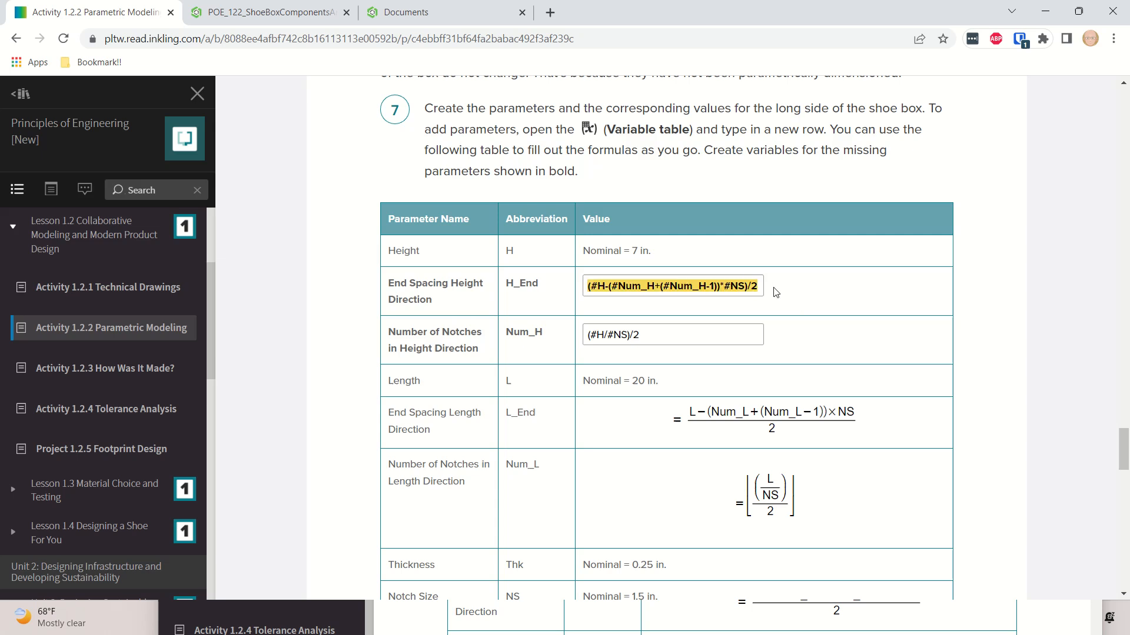
pyautogui.rightClick(730, 288)
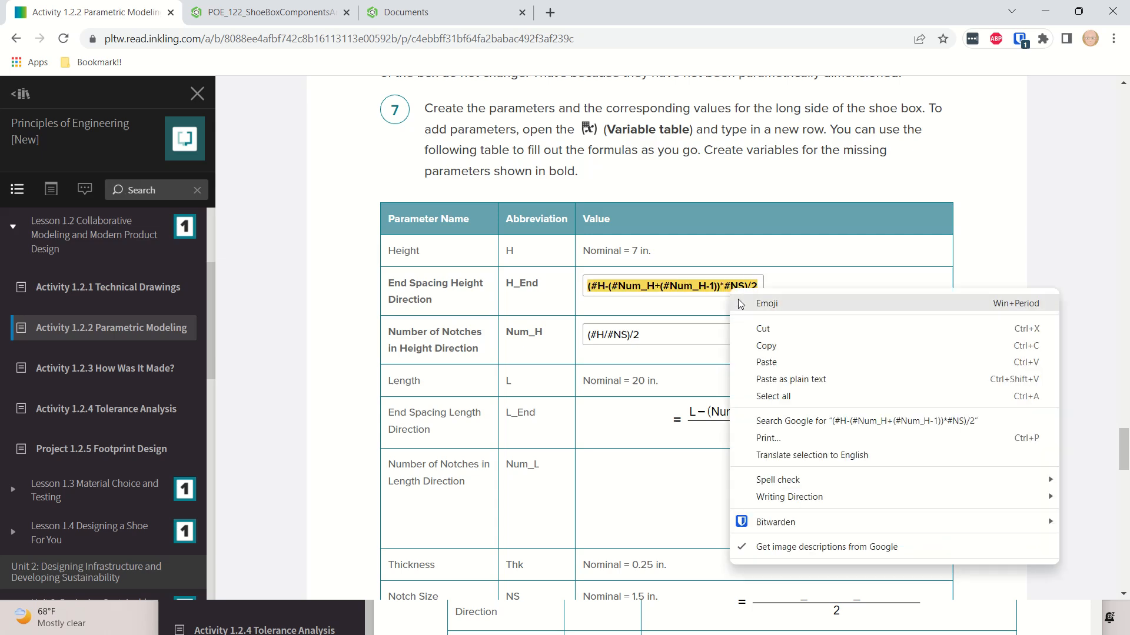
pyautogui.click(767, 348)
pyautogui.click(253, 13)
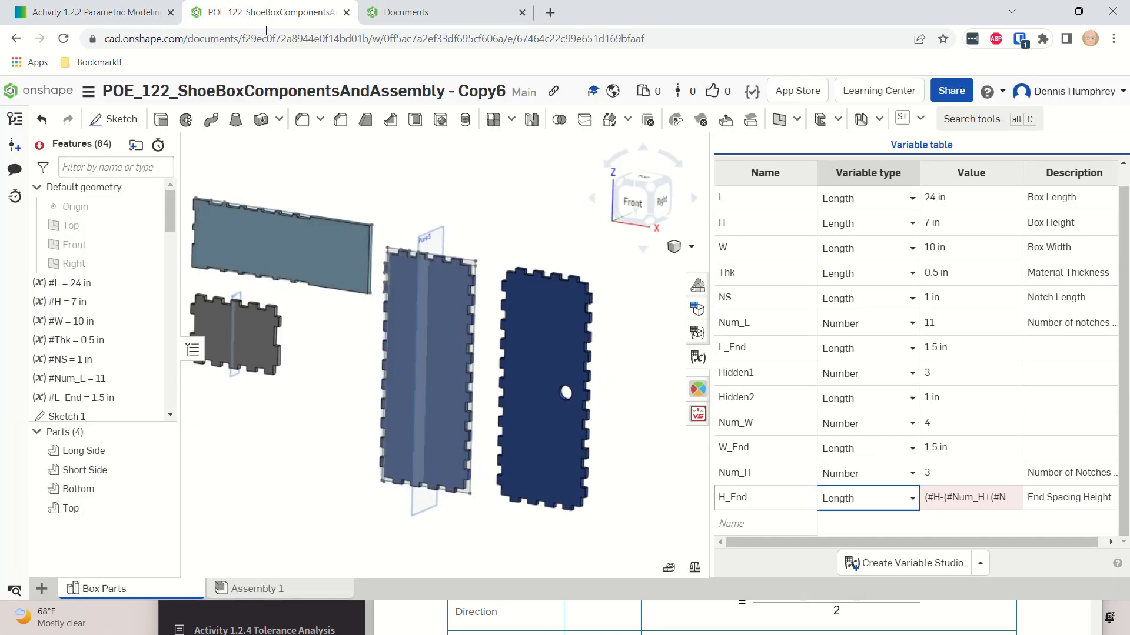
pyautogui.click(952, 499)
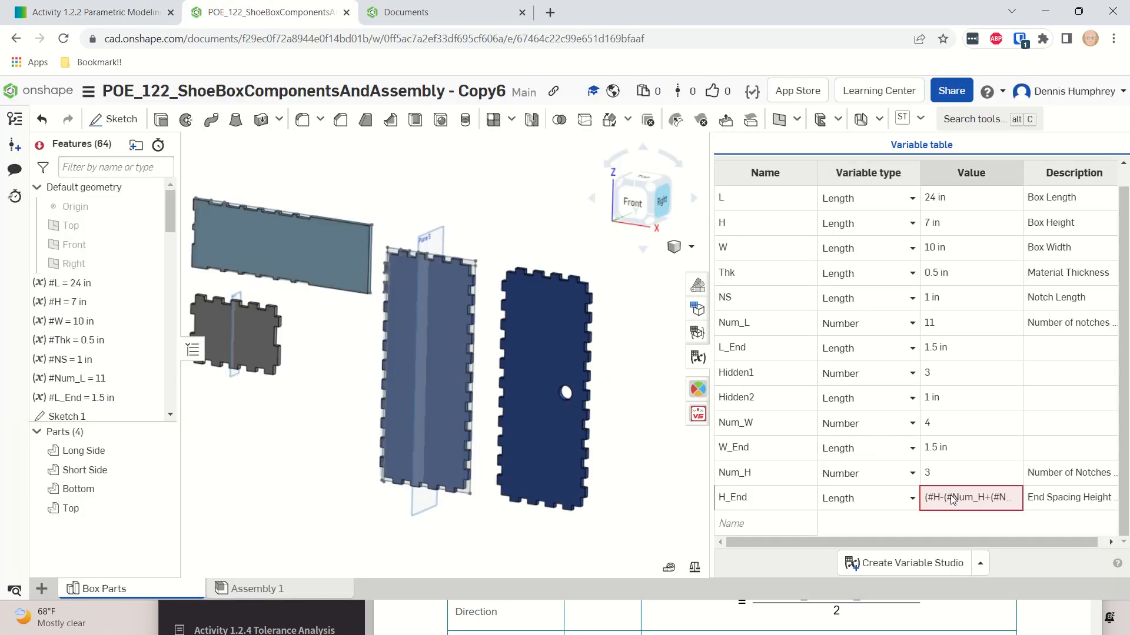
pyautogui.hotkey('ctrl', 'v')
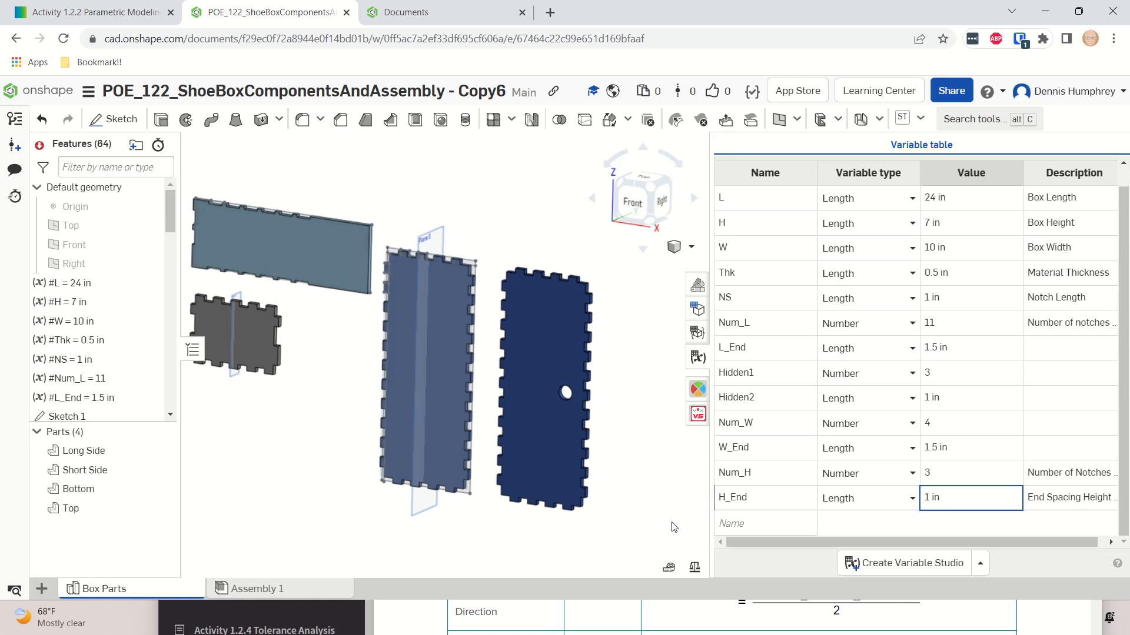
# Move the Num_H variable from the end of the feature list up to between L_End and Hidden1
pyautogui.scroll(-10, 88, 348)
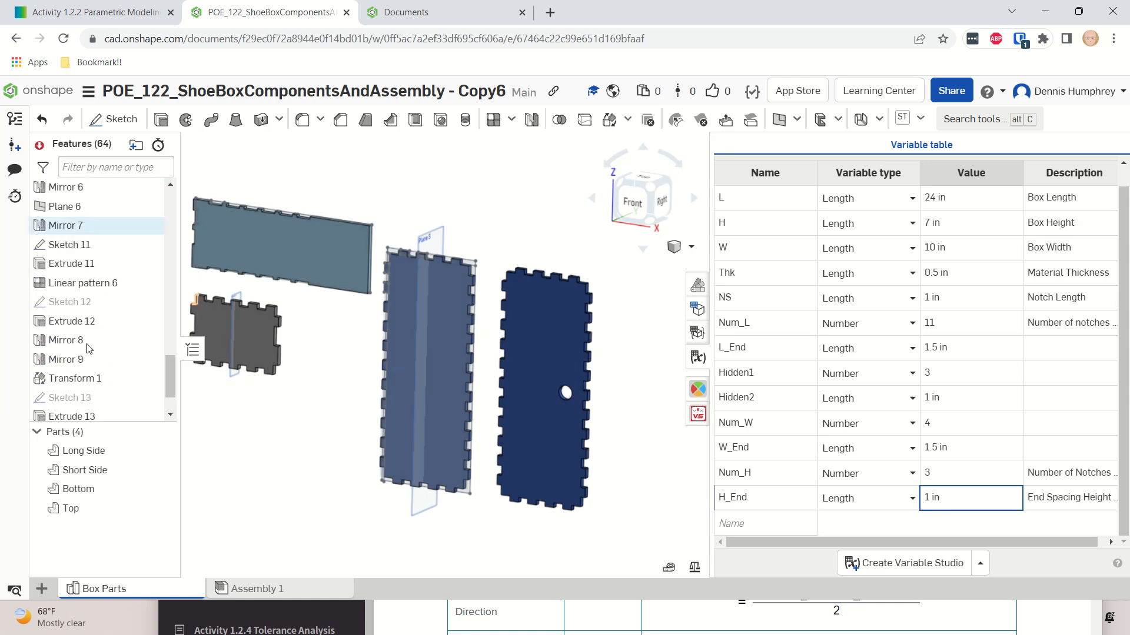
pyautogui.scroll(5, 68, 369)
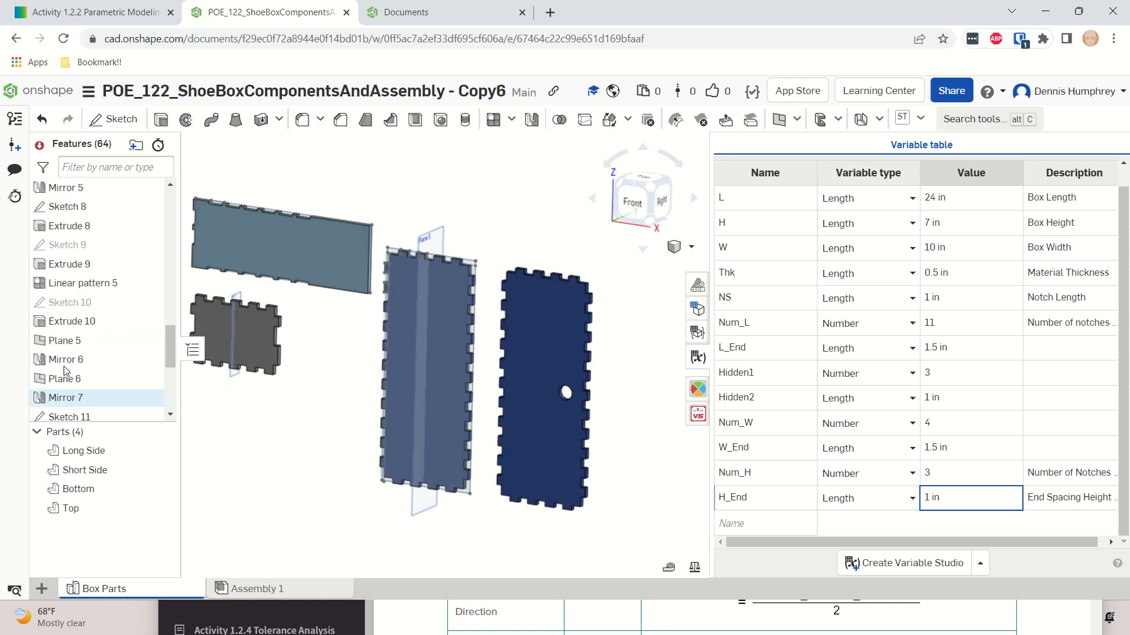
pyautogui.scroll(-1, 66, 372)
pyautogui.scroll(4, 66, 371)
pyautogui.scroll(-4, 66, 372)
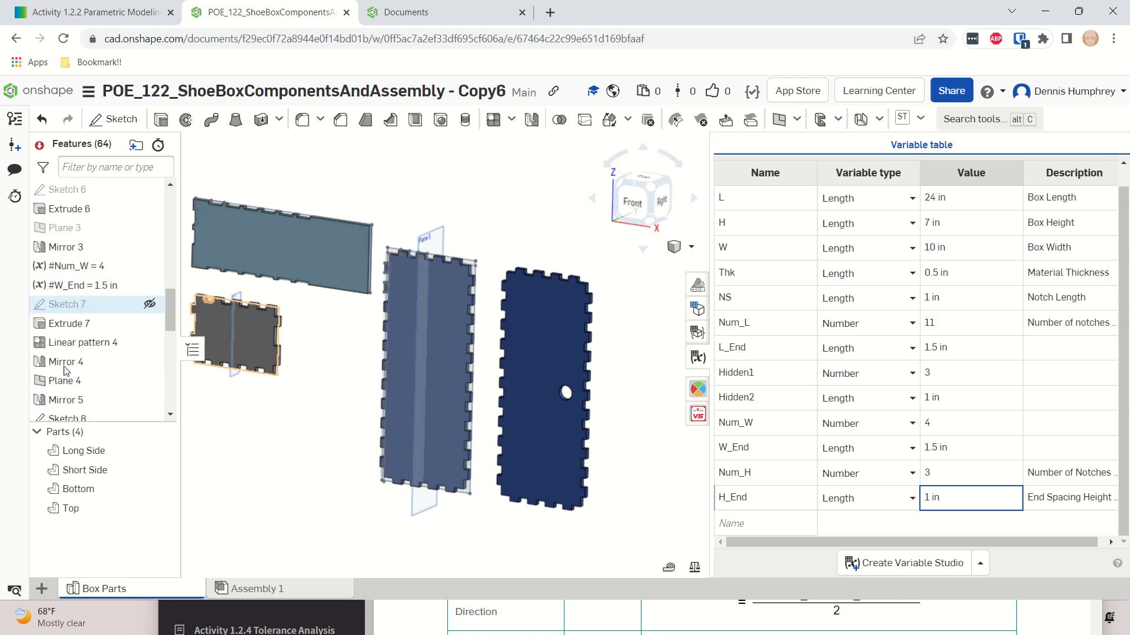
pyautogui.scroll(-5, 66, 369)
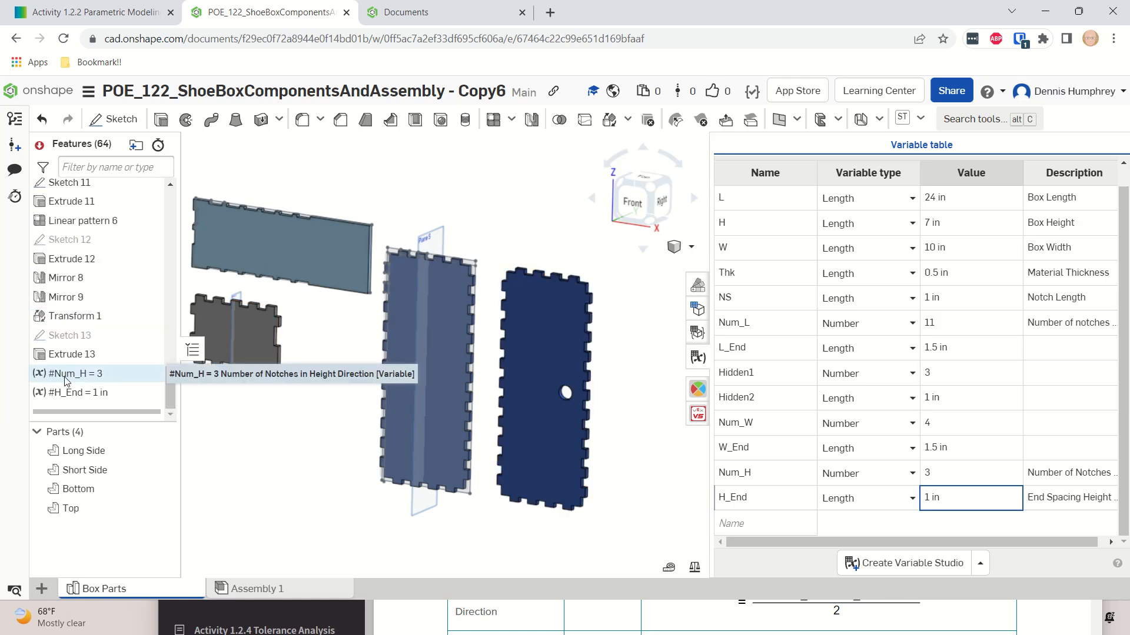
pyautogui.moveTo(67, 381); pyautogui.dragTo(70, 298)
# Move the H_End variable from the end of the feature list up to follow Num_H, ahead of Hidden1
pyautogui.scroll(-15, 69, 328)
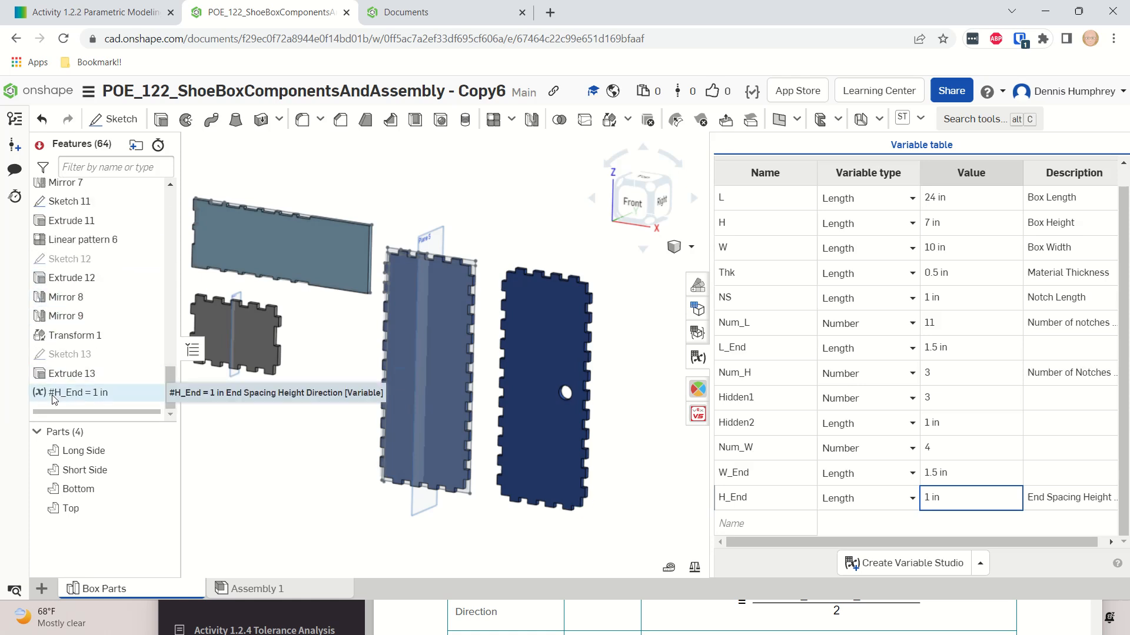
pyautogui.moveTo(54, 397); pyautogui.dragTo(76, 295)
pyautogui.scroll(-5, 98, 305)
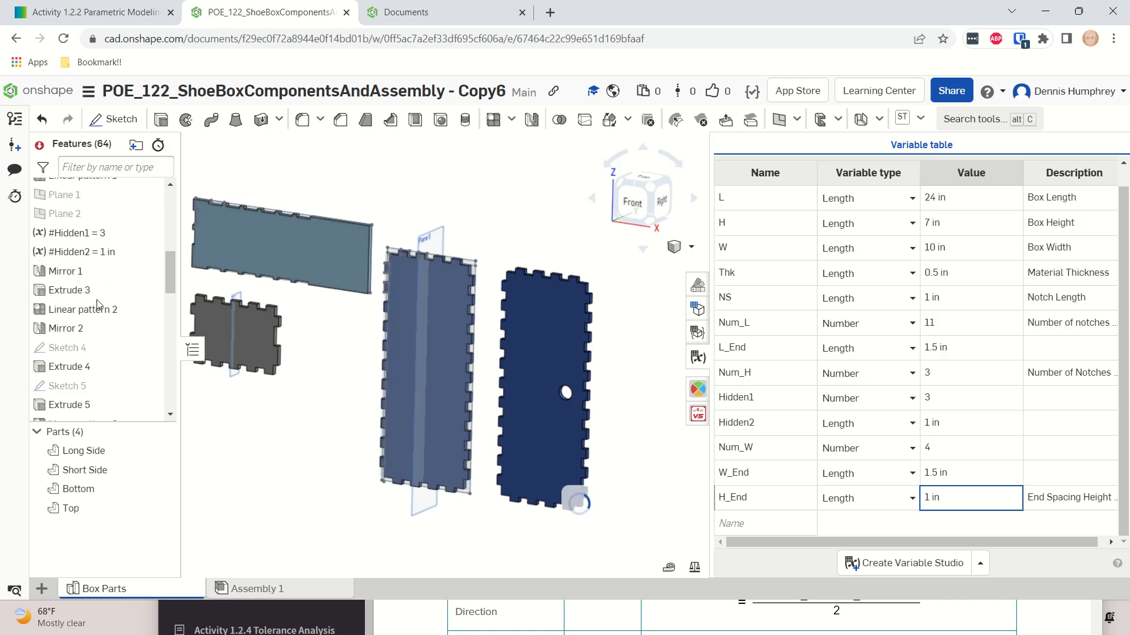
pyautogui.scroll(8, 97, 300)
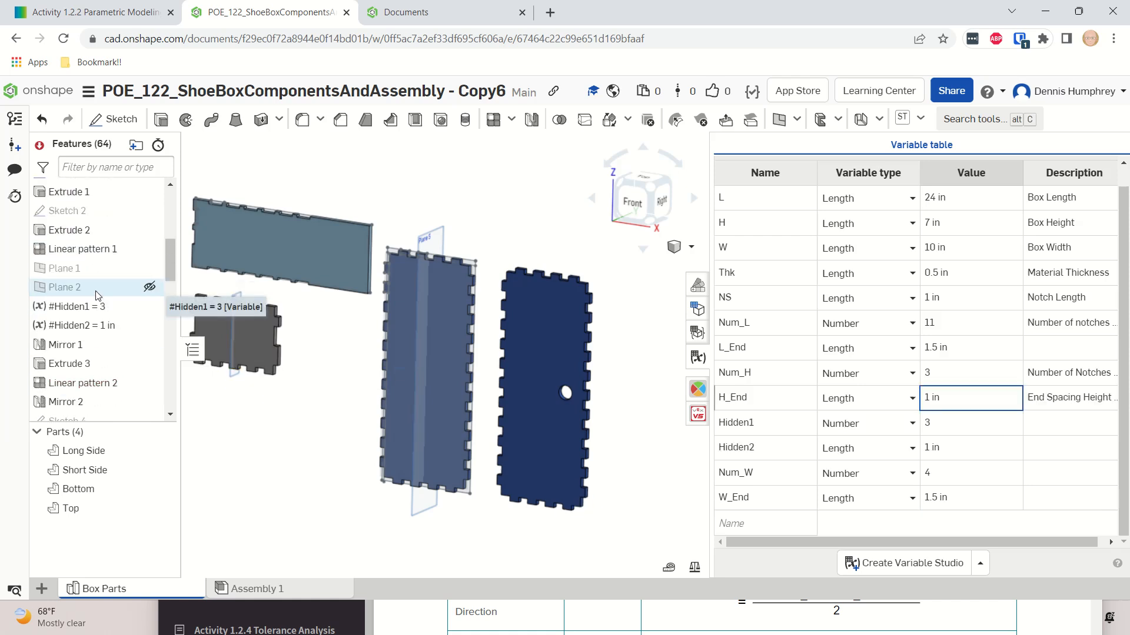
# Check the variable order in the feature list and read the activity page's instructions for assigning parameters to Sketch 1's dimensions
pyautogui.scroll(3, 96, 287)
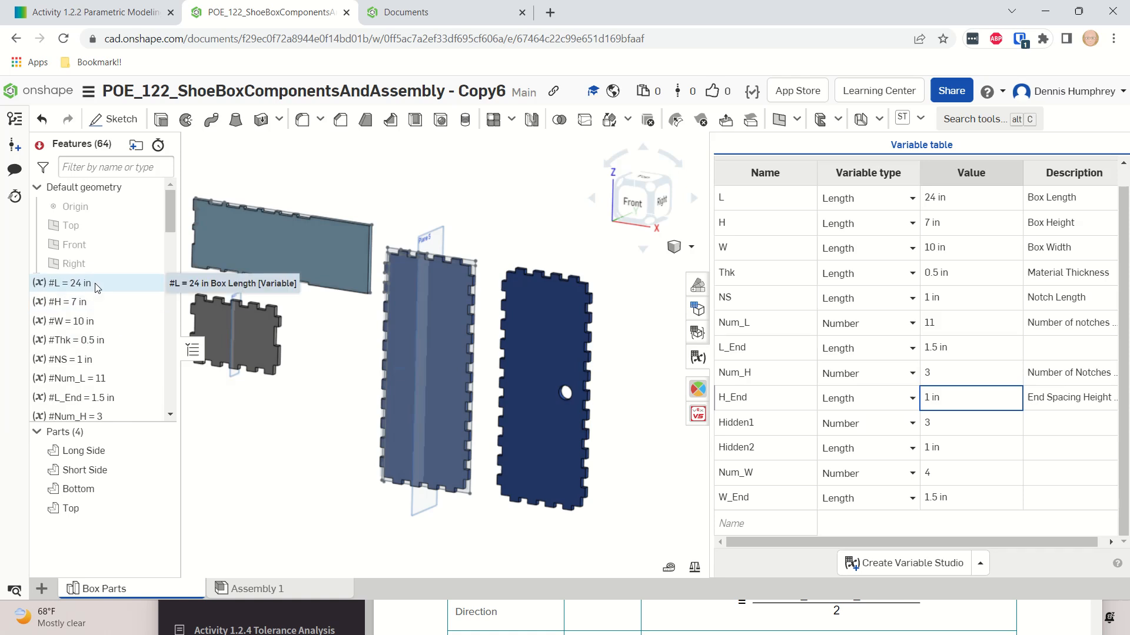
pyautogui.scroll(-2, 97, 288)
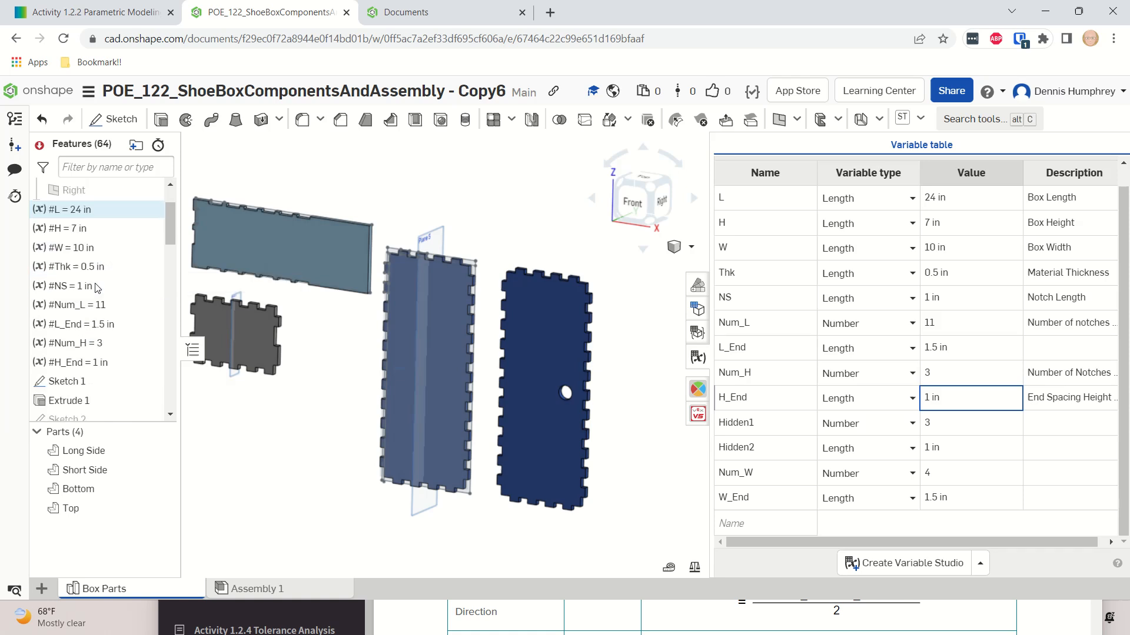
pyautogui.click(64, 12)
pyautogui.scroll(-10, 650, 353)
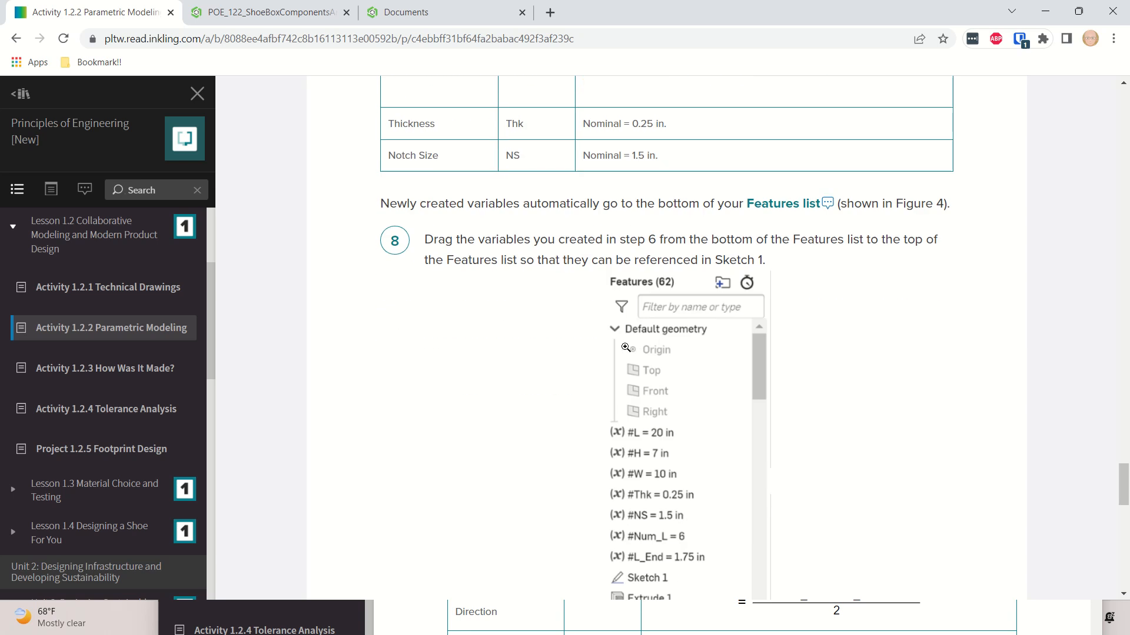
pyautogui.scroll(3, 397, 316)
pyautogui.scroll(-6, 454, 321)
pyautogui.scroll(-1, 456, 321)
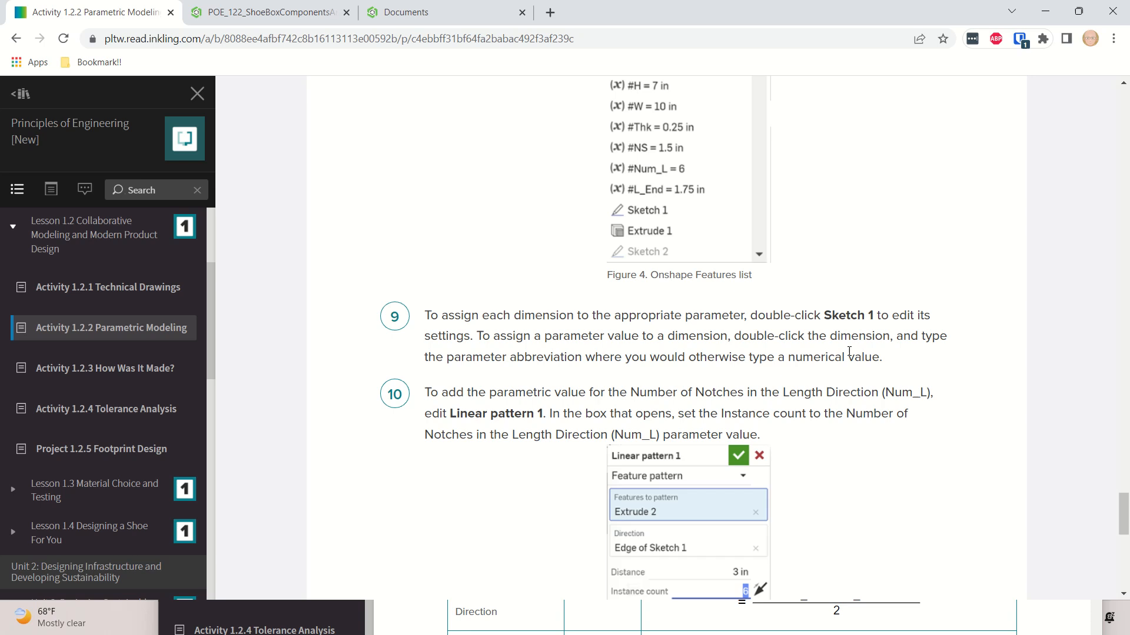
# Switch back to Onshape and open Sketch 1 for editing with its dialog clear of the long side's dimensions
pyautogui.click(252, 15)
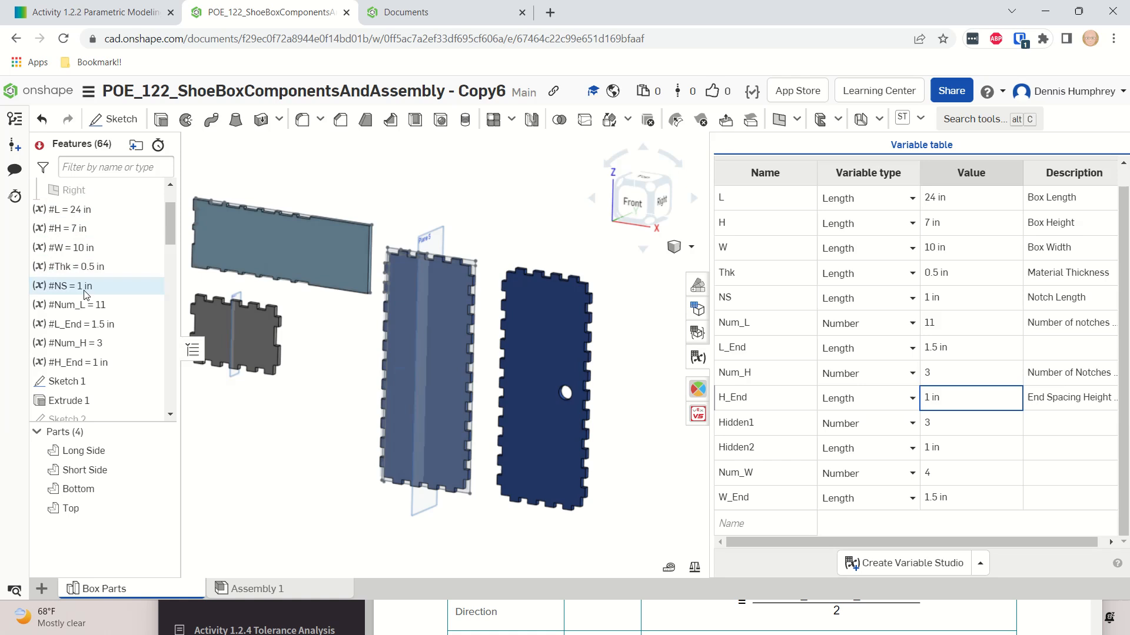
pyautogui.scroll(-1, 82, 303)
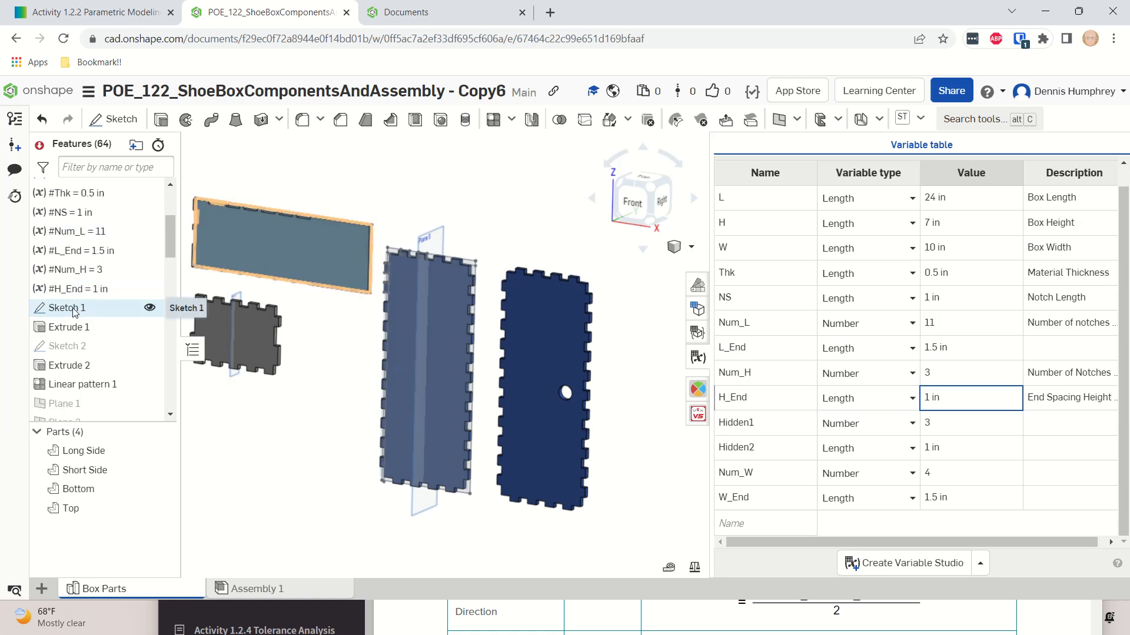
pyautogui.doubleClick(74, 308)
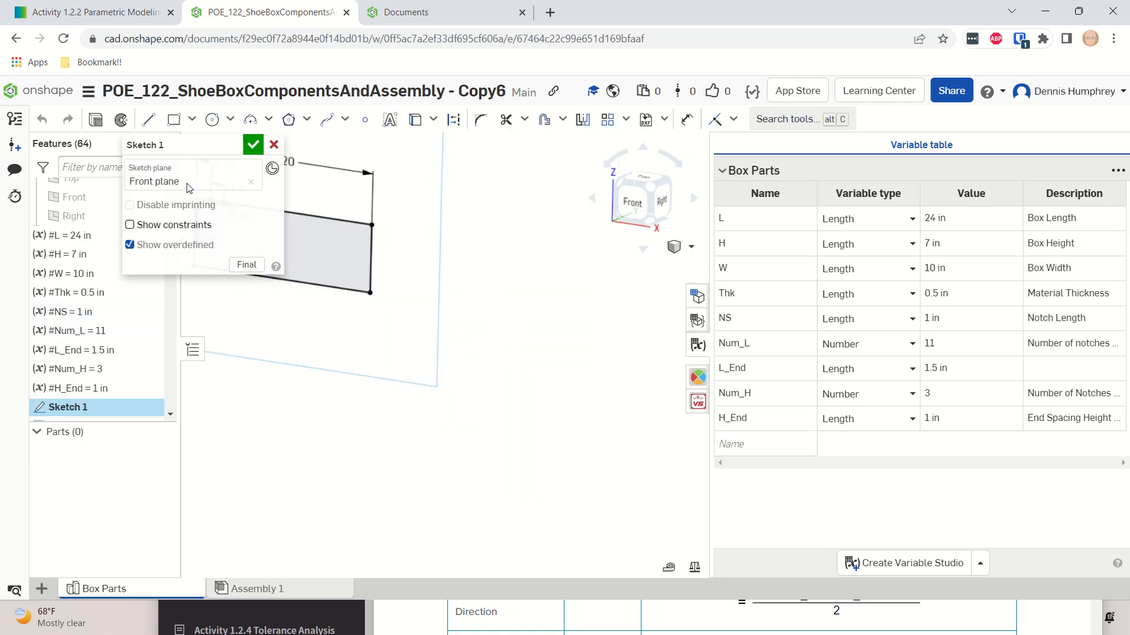
pyautogui.moveTo(187, 148)
pyautogui.mouseDown()
pyautogui.moveTo(257, 225)
pyautogui.moveTo(484, 377)
pyautogui.mouseUp()
pyautogui.moveTo(282, 426); pyautogui.dragTo(343, 463, button='middle')
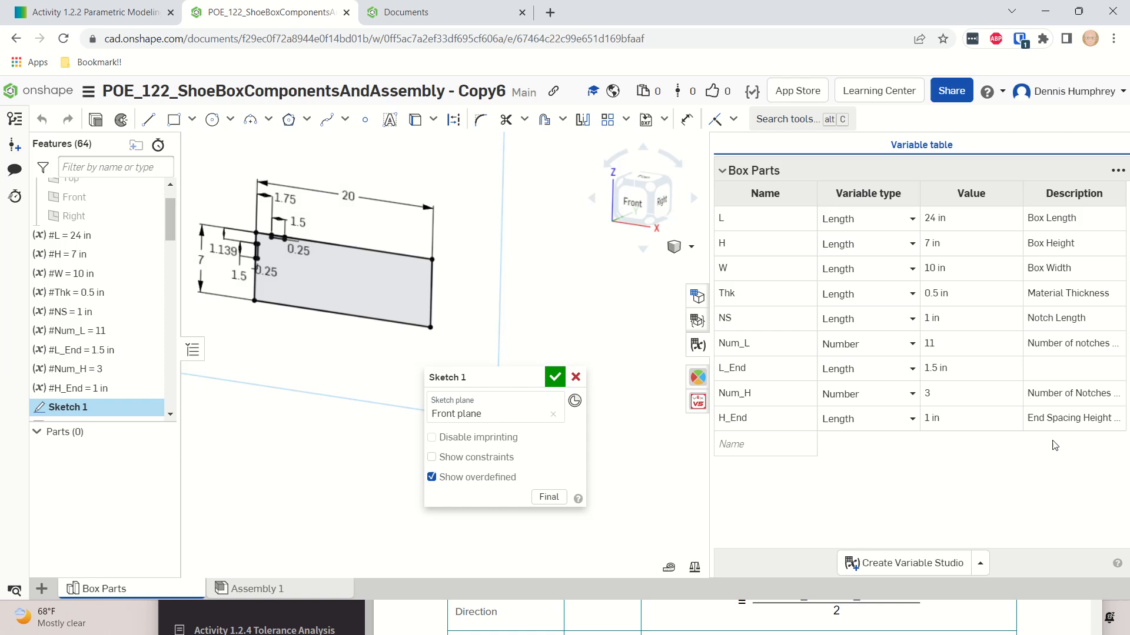
# Try to set the long side's overall length dimension in Sketch 1 to #L
pyautogui.doubleClick(350, 197)
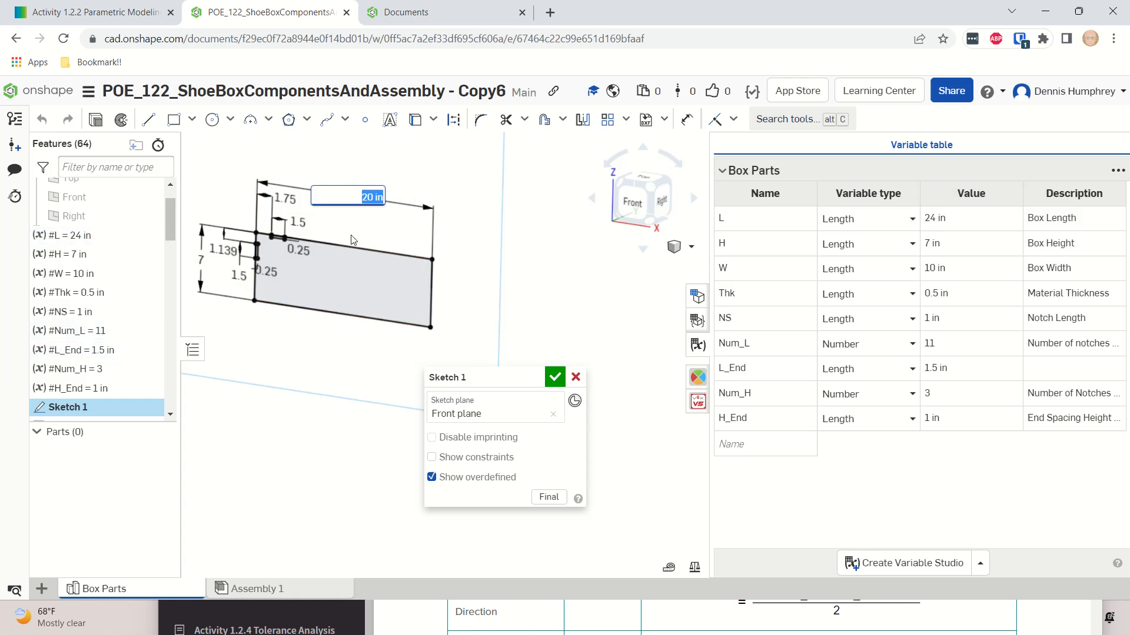
pyautogui.write('#')
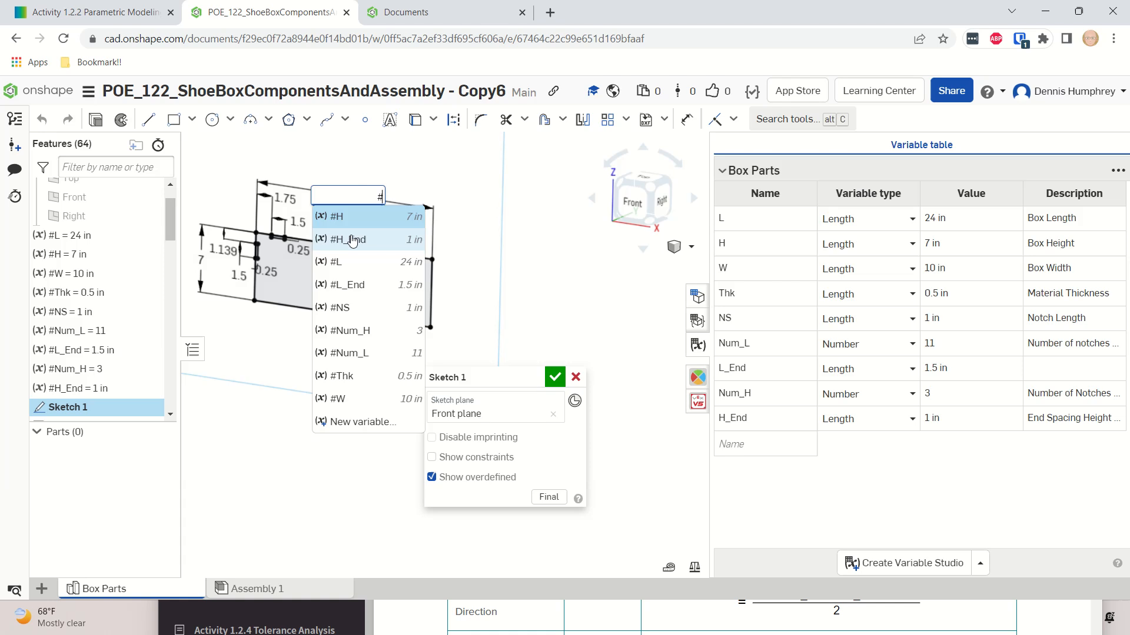
pyautogui.write('L')
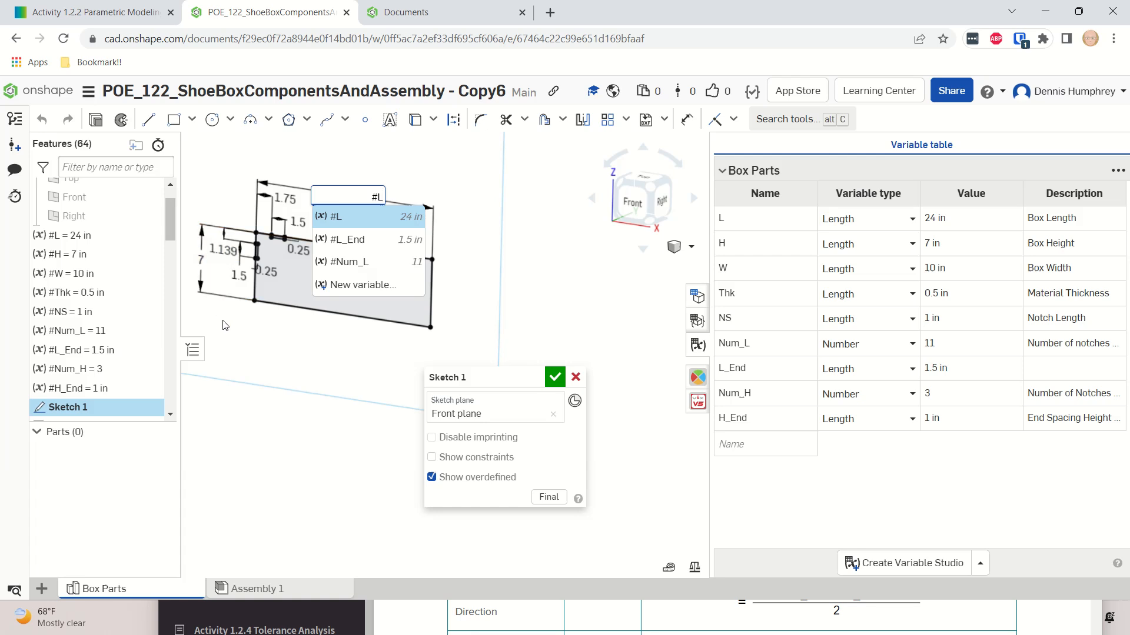
pyautogui.press('Return')
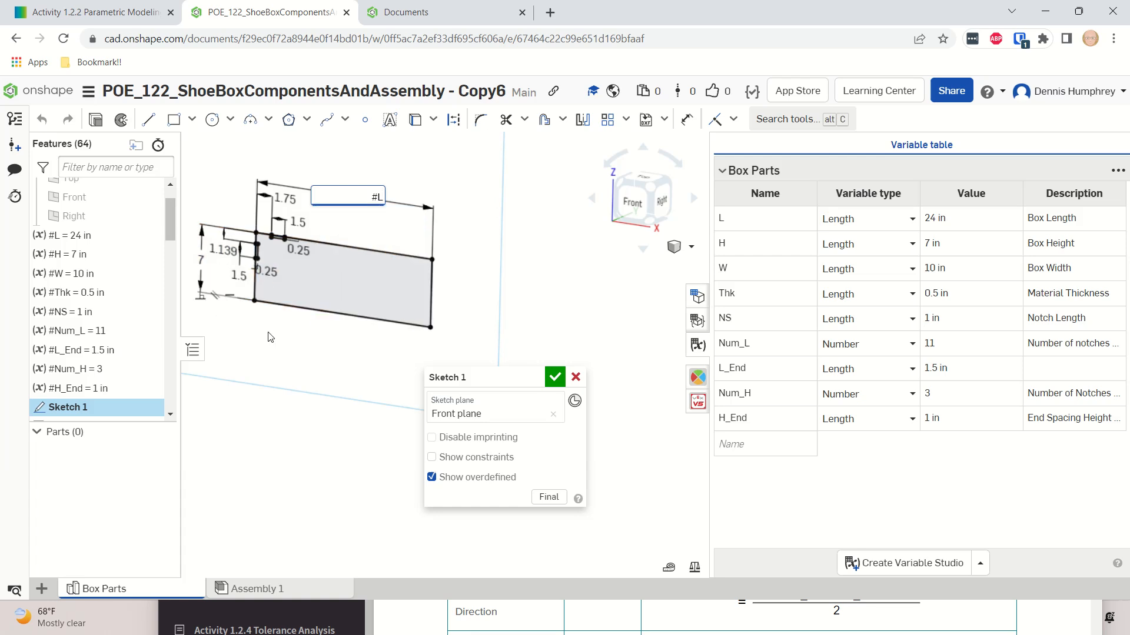
# Set the long side's overall height dimension in Sketch 1 to the variable #H
pyautogui.doubleClick(201, 260)
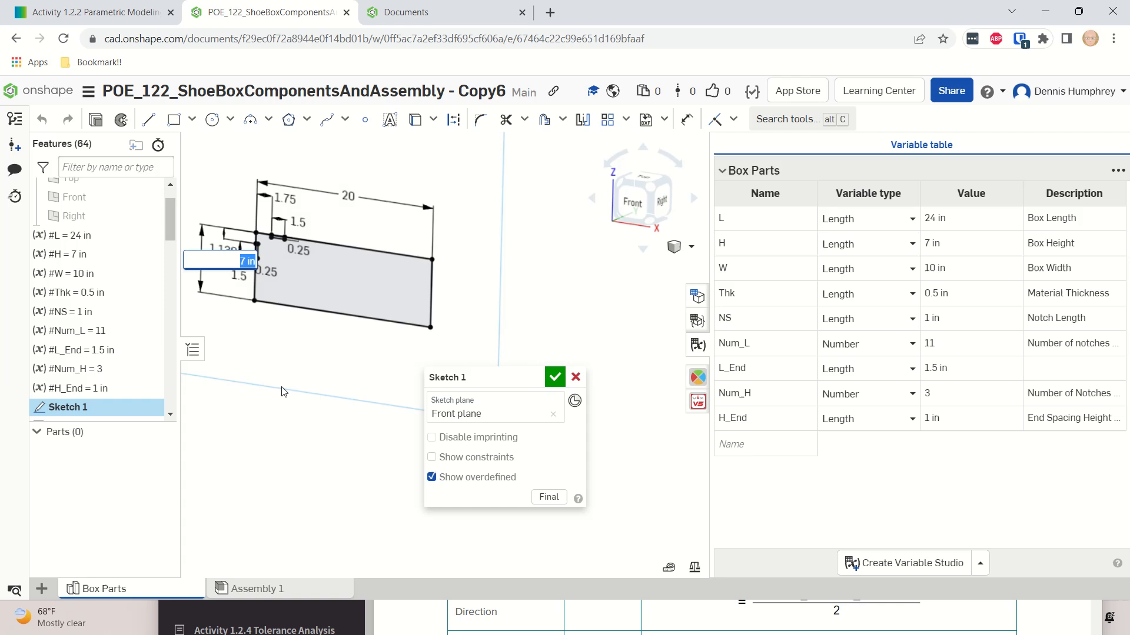
pyautogui.write('#')
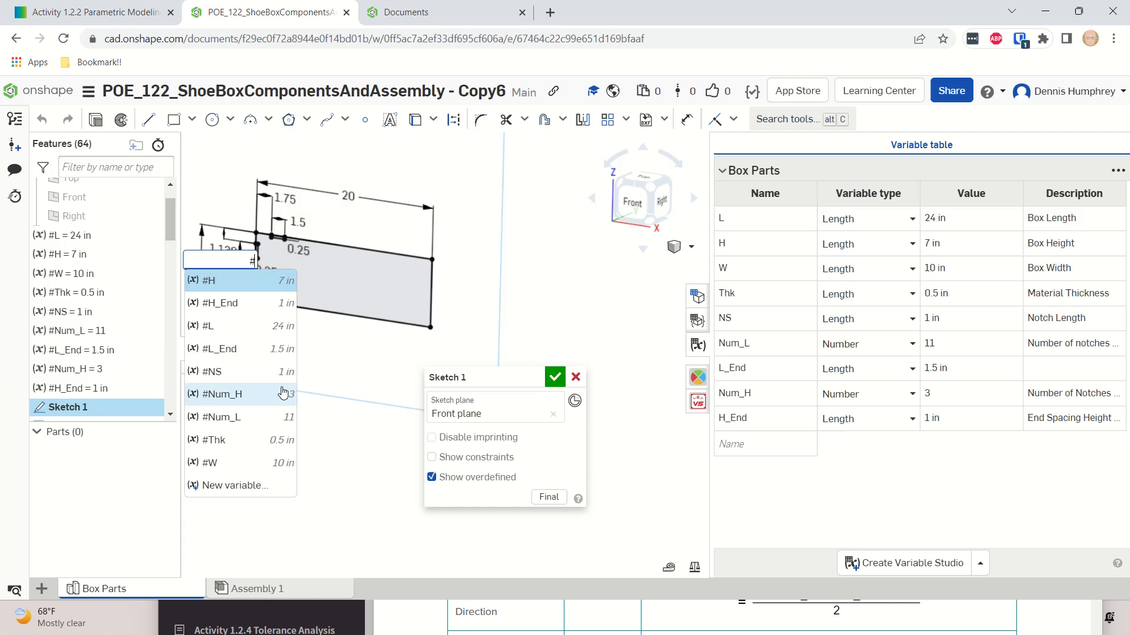
pyautogui.write('H')
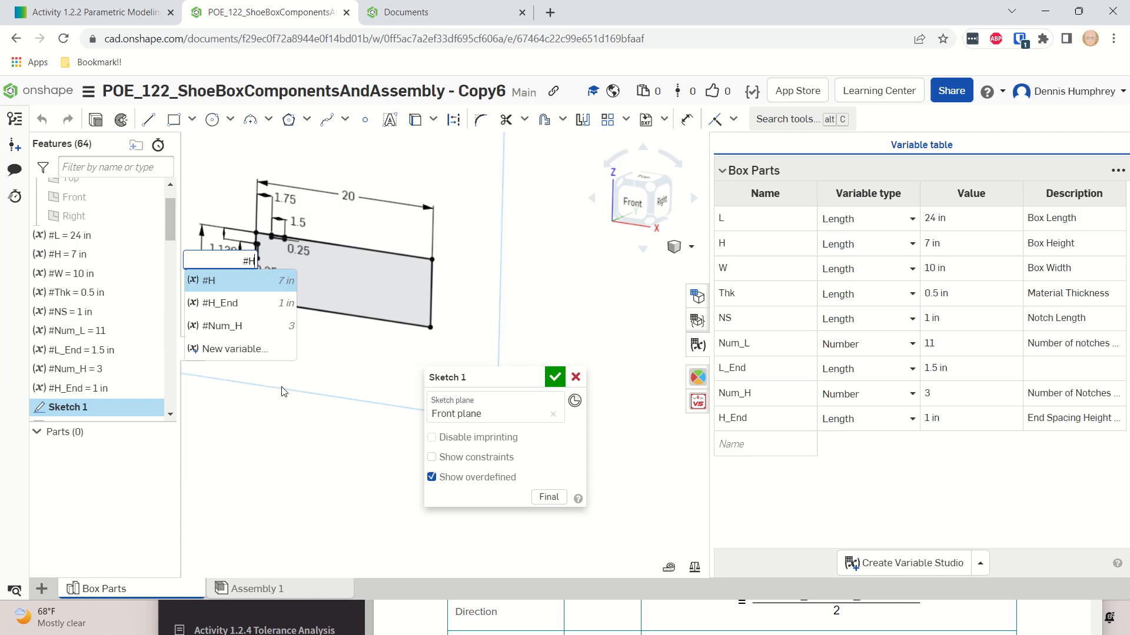
pyautogui.press('Return')
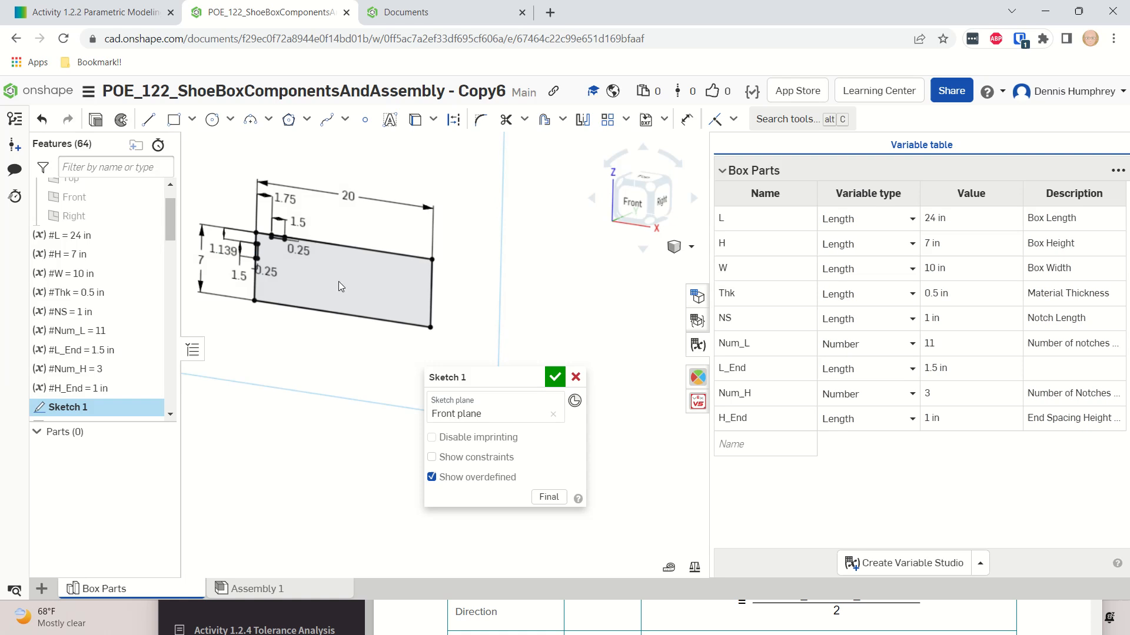
# Set the overall length dimension of the long side to #L and accept the Sketch 1 changes
pyautogui.doubleClick(353, 198)
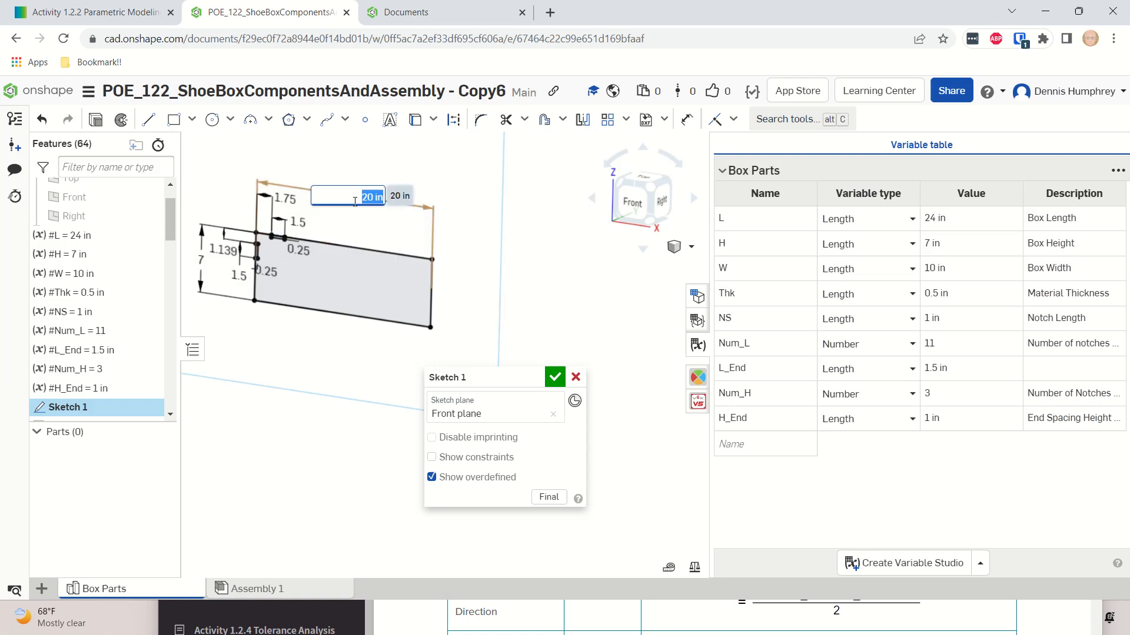
pyautogui.write('#')
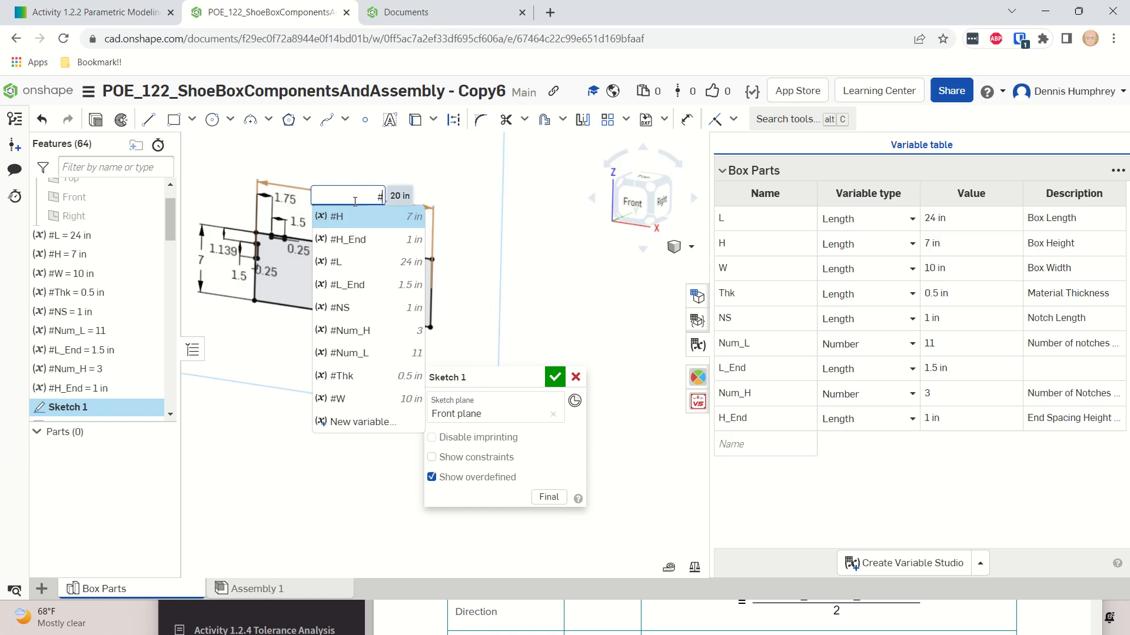
pyautogui.write('L')
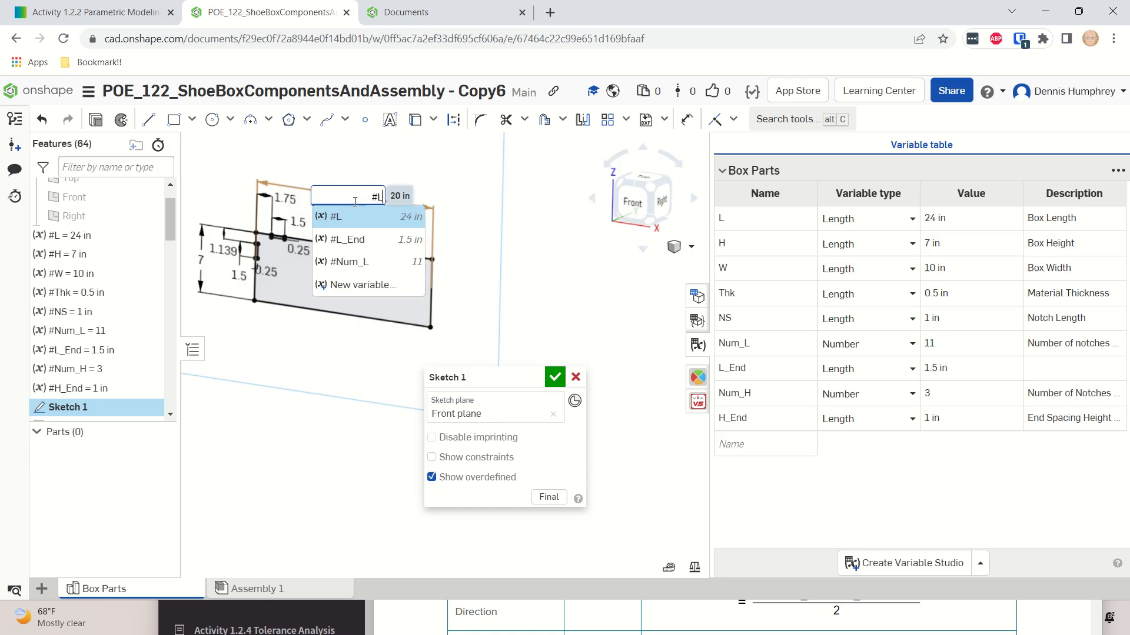
pyautogui.click(331, 217)
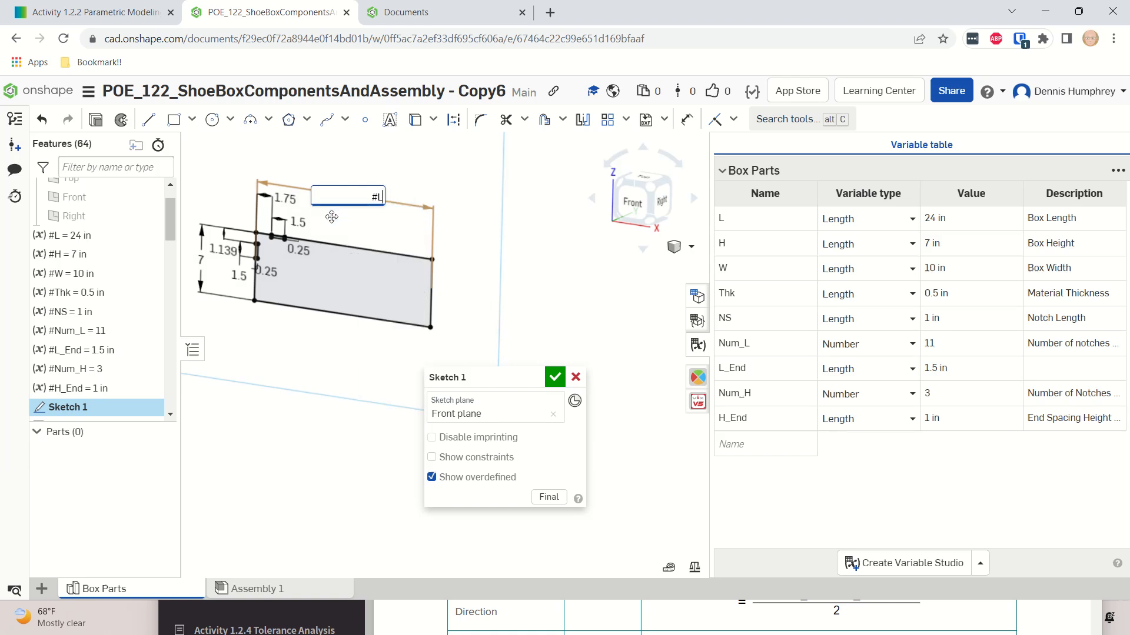
pyautogui.press('Return')
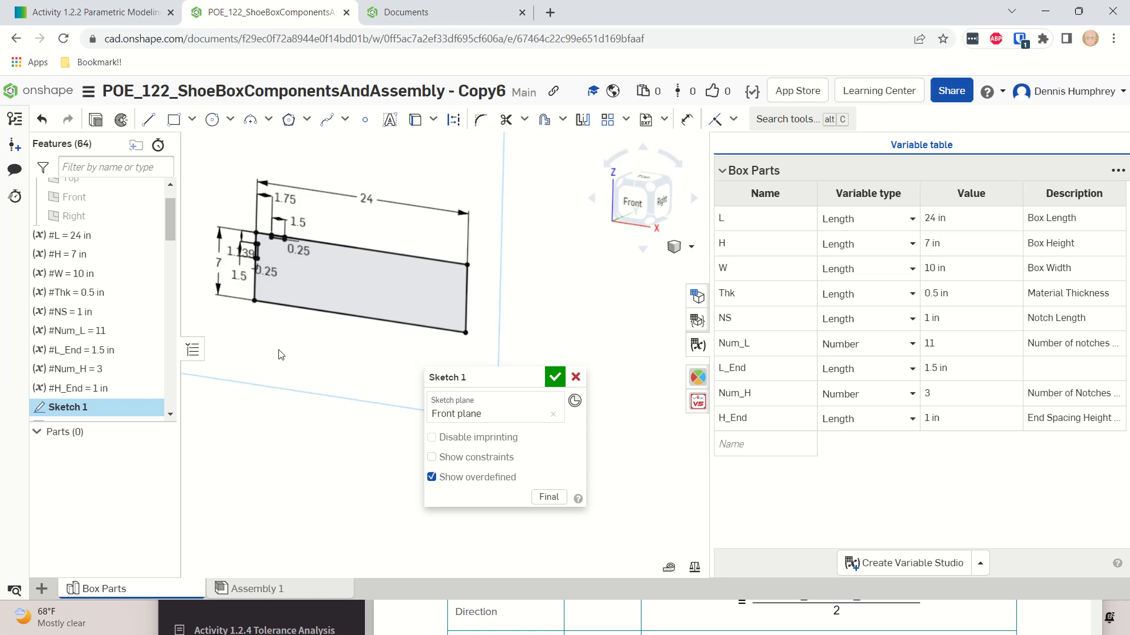
pyautogui.click(555, 377)
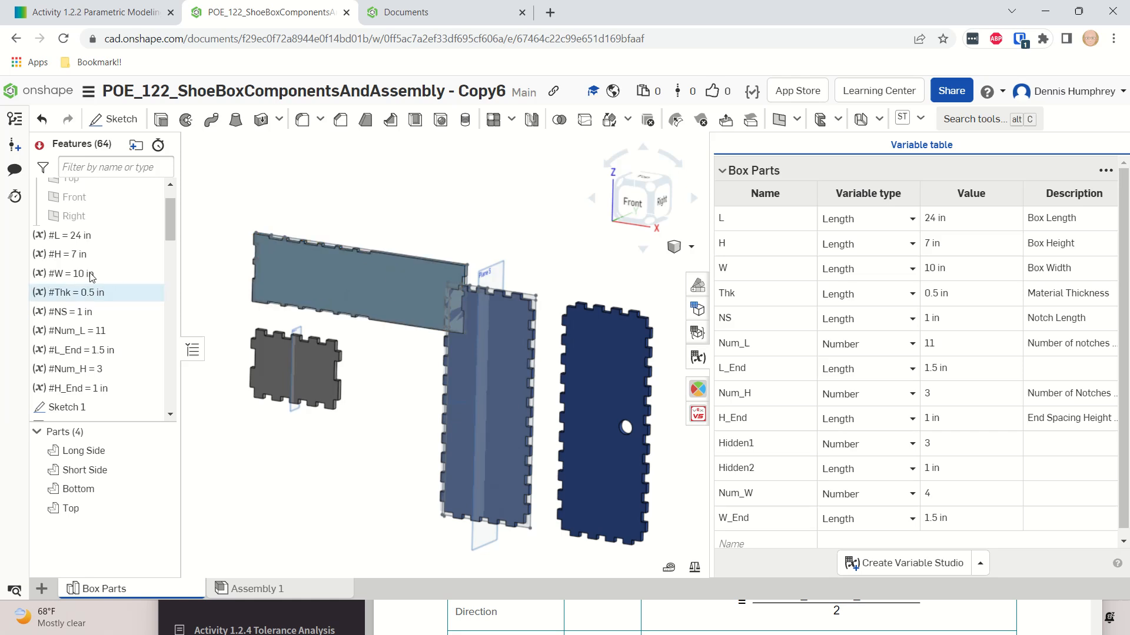
# Read the activity page's instructions for making the instance counts of Linear pattern 1 and Linear pattern 2 parametric
pyautogui.scroll(1, 76, 240)
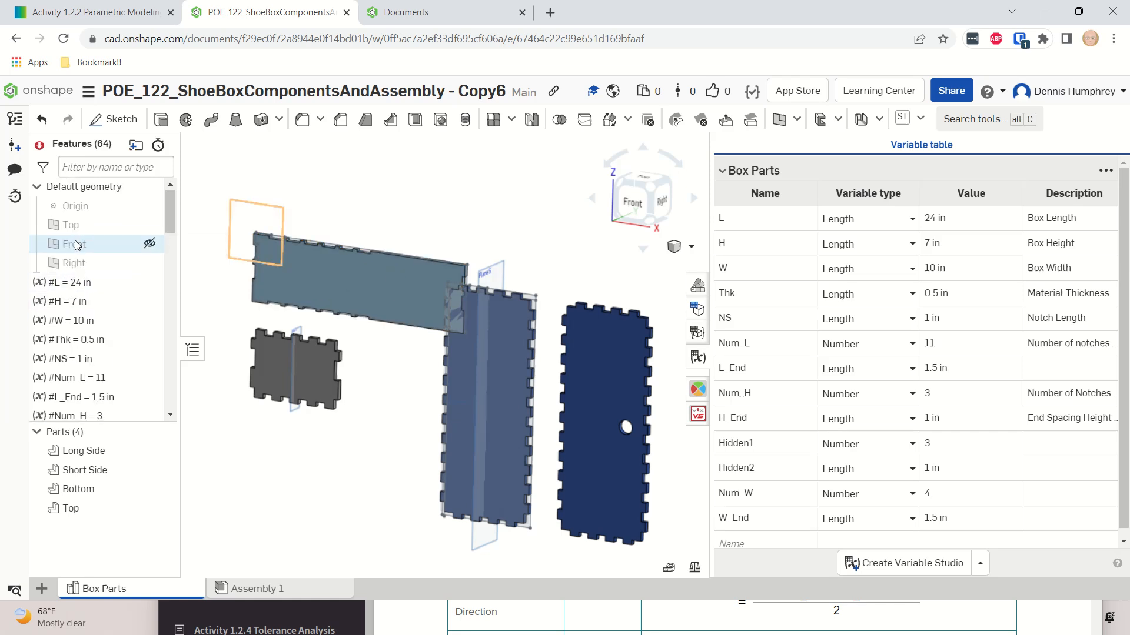
pyautogui.scroll(-3, 82, 282)
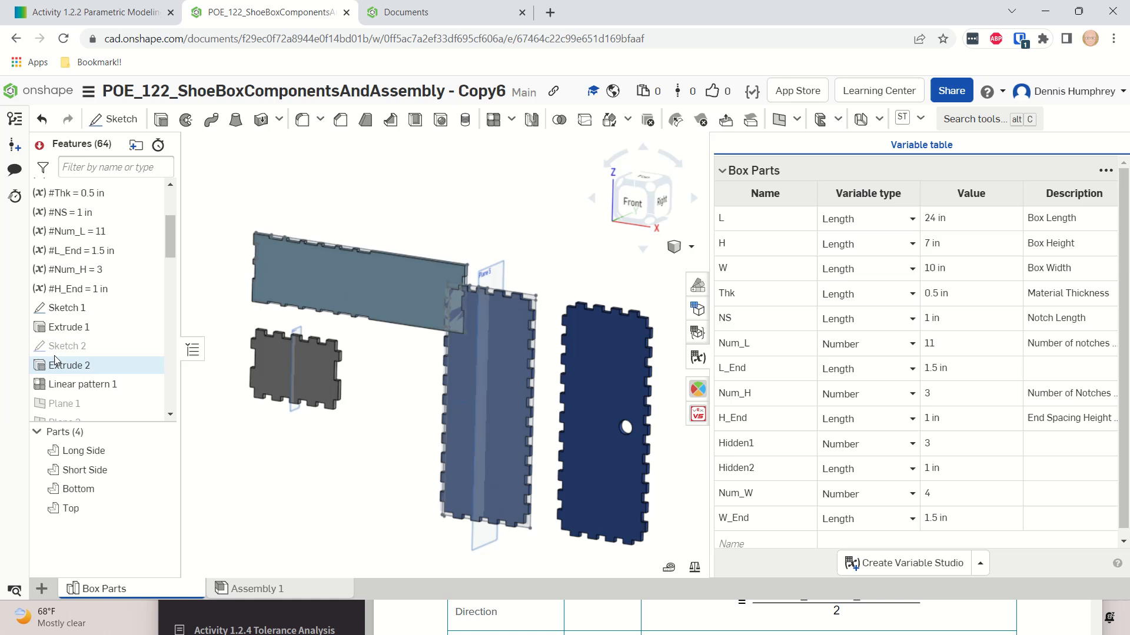
pyautogui.click(75, 14)
pyautogui.scroll(-1, 324, 329)
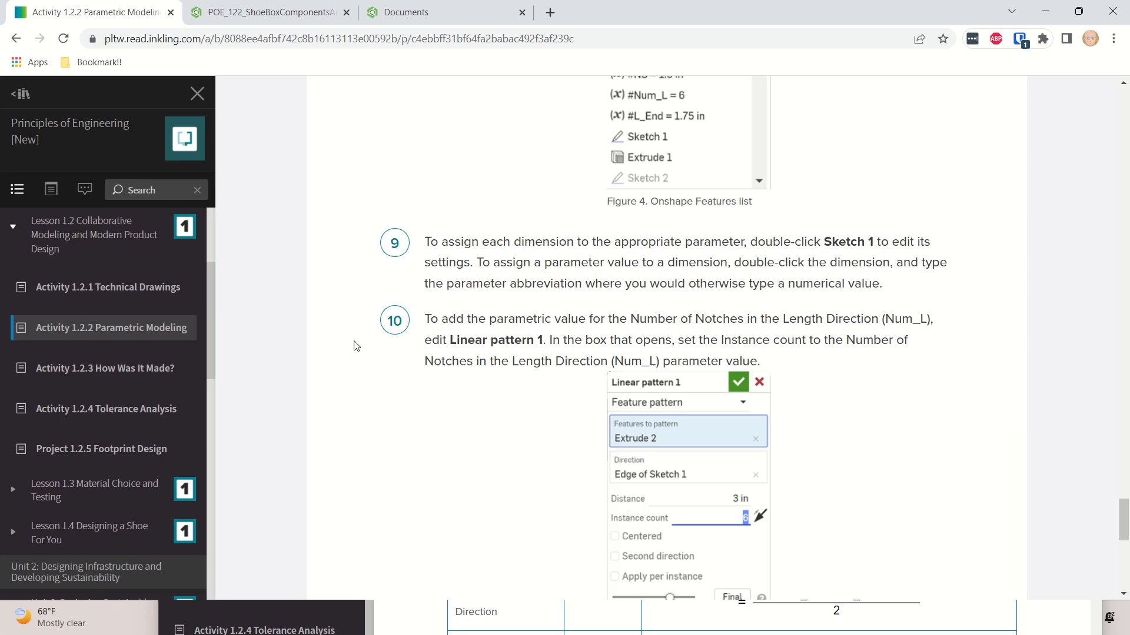
pyautogui.scroll(-2, 356, 346)
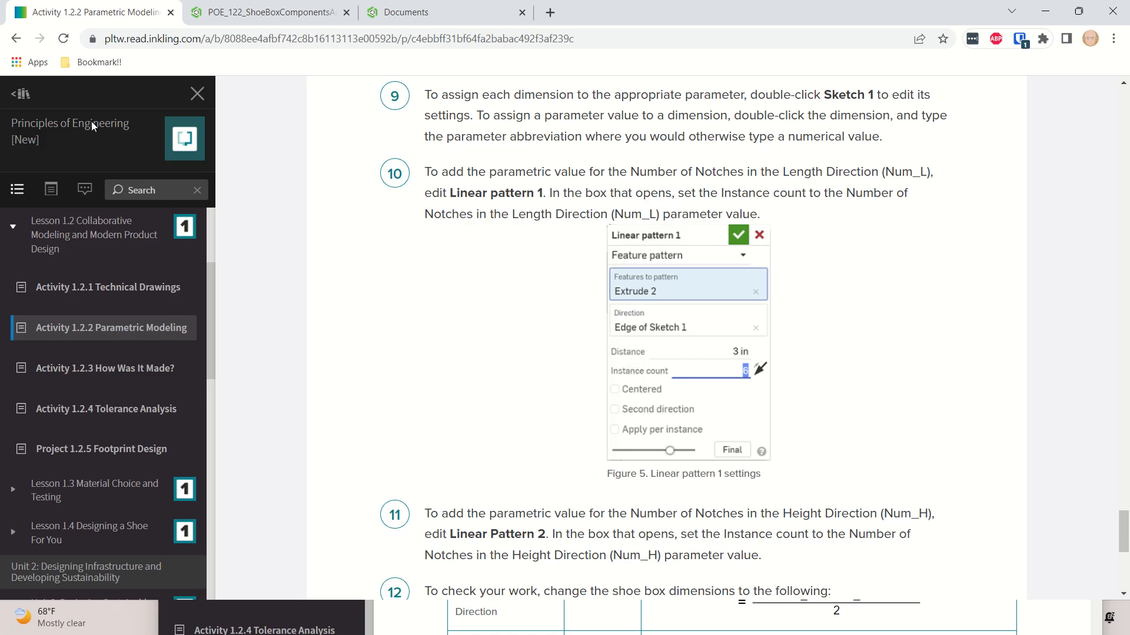
# Switch back to Onshape and check the depth expression of the Extrude 2 notch cut
pyautogui.click(256, 12)
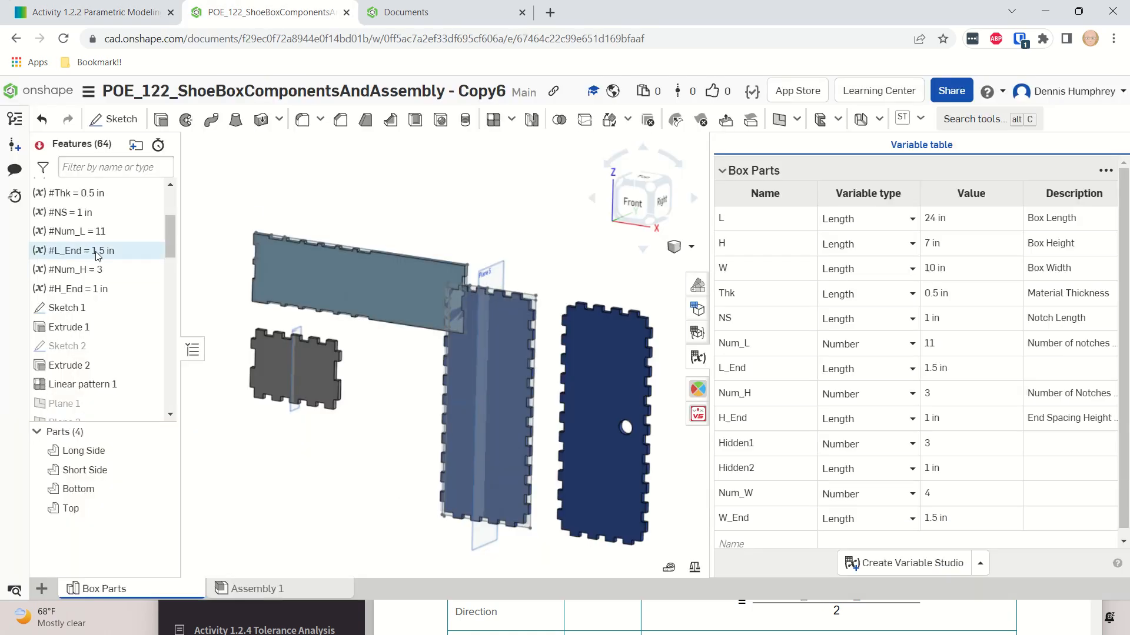
pyautogui.scroll(-5, 92, 330)
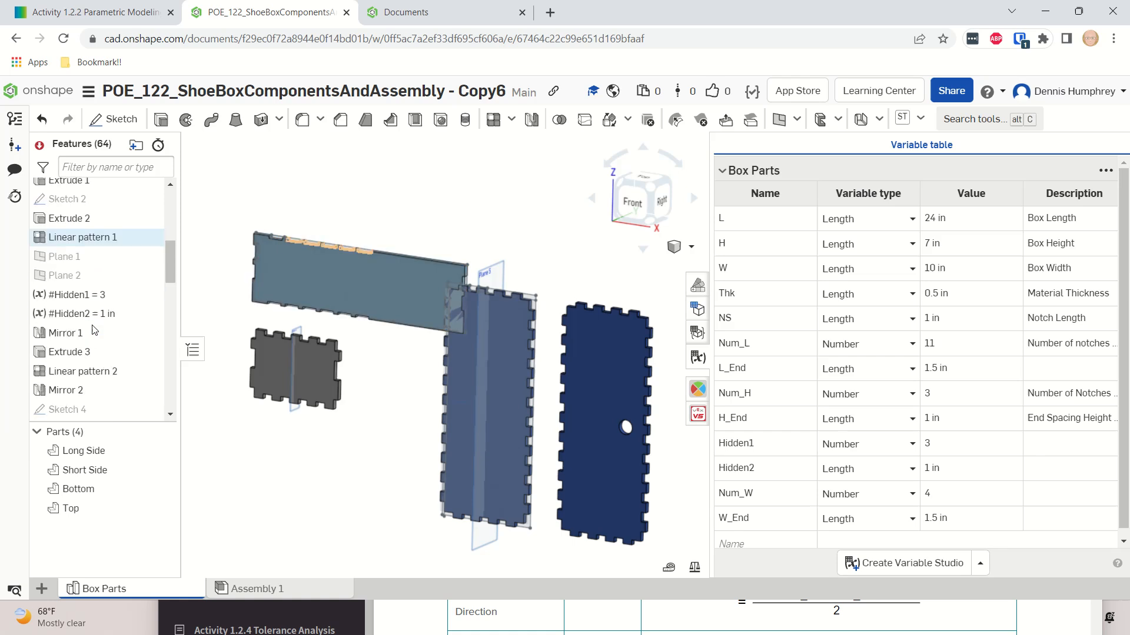
pyautogui.doubleClick(69, 219)
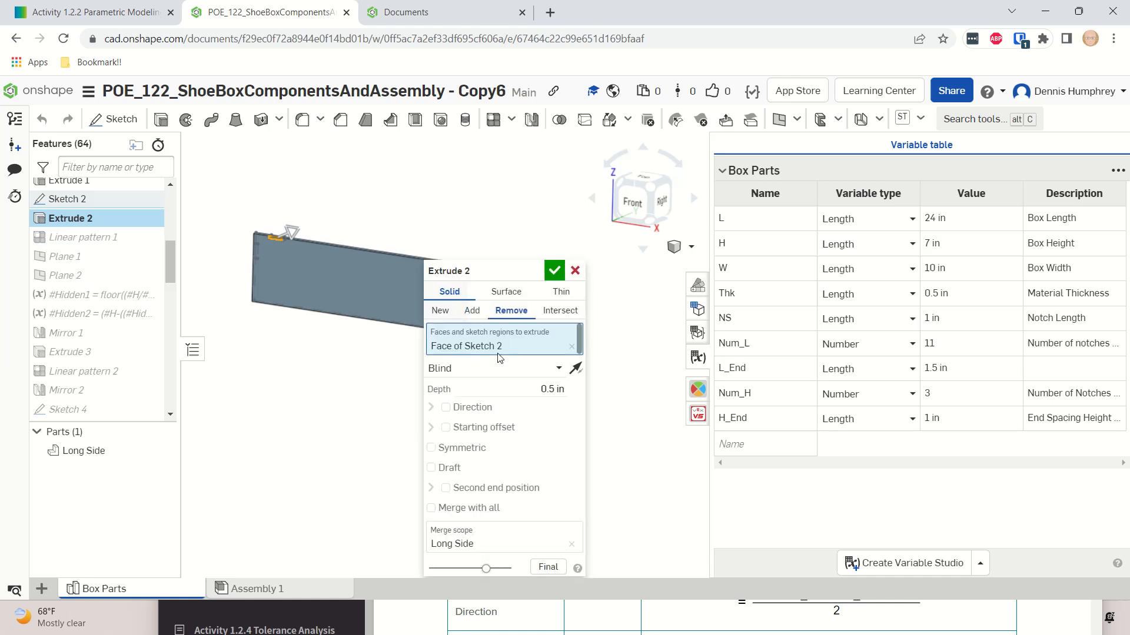
pyautogui.click(542, 388)
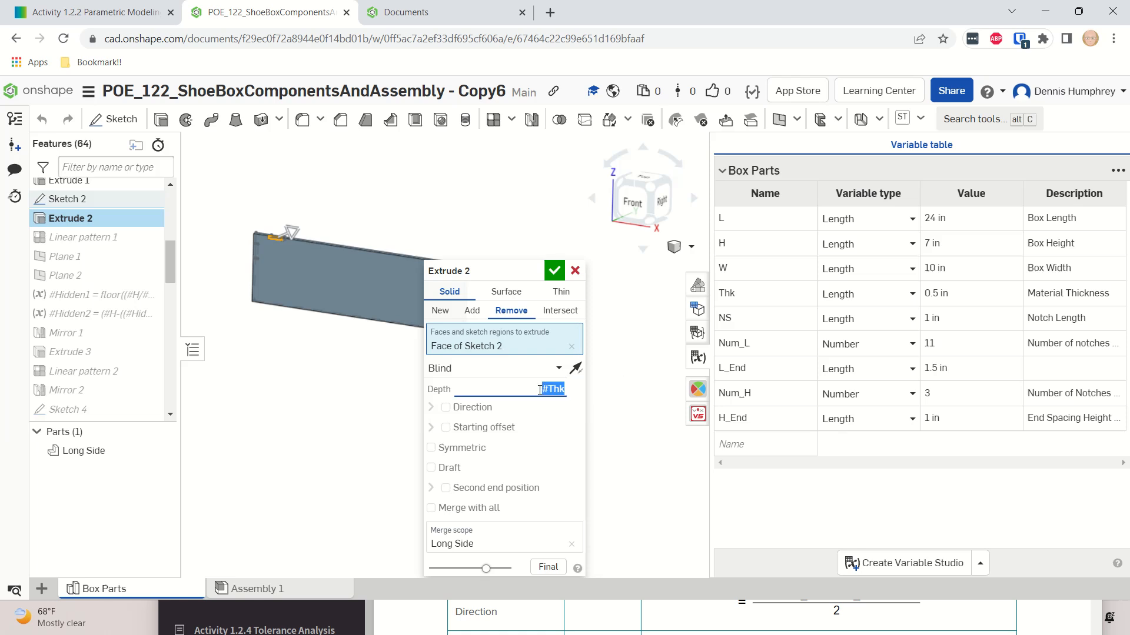
pyautogui.click(556, 272)
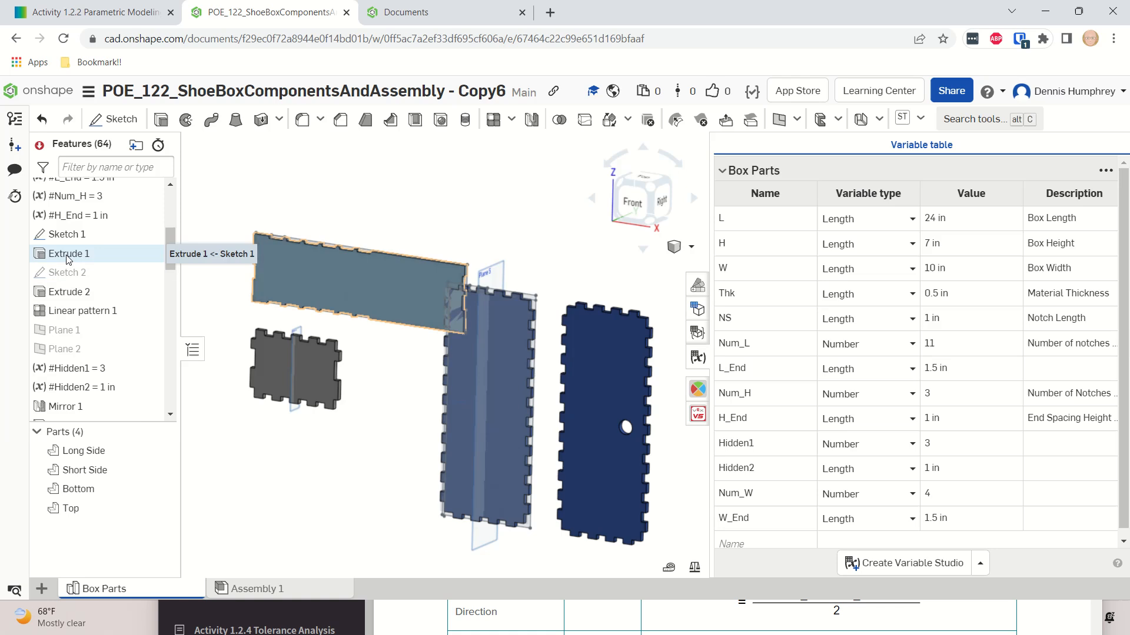
# Open Linear pattern 1 of the Extrude 2 notch cut for editing
pyautogui.click(69, 312)
pyautogui.doubleClick(69, 312)
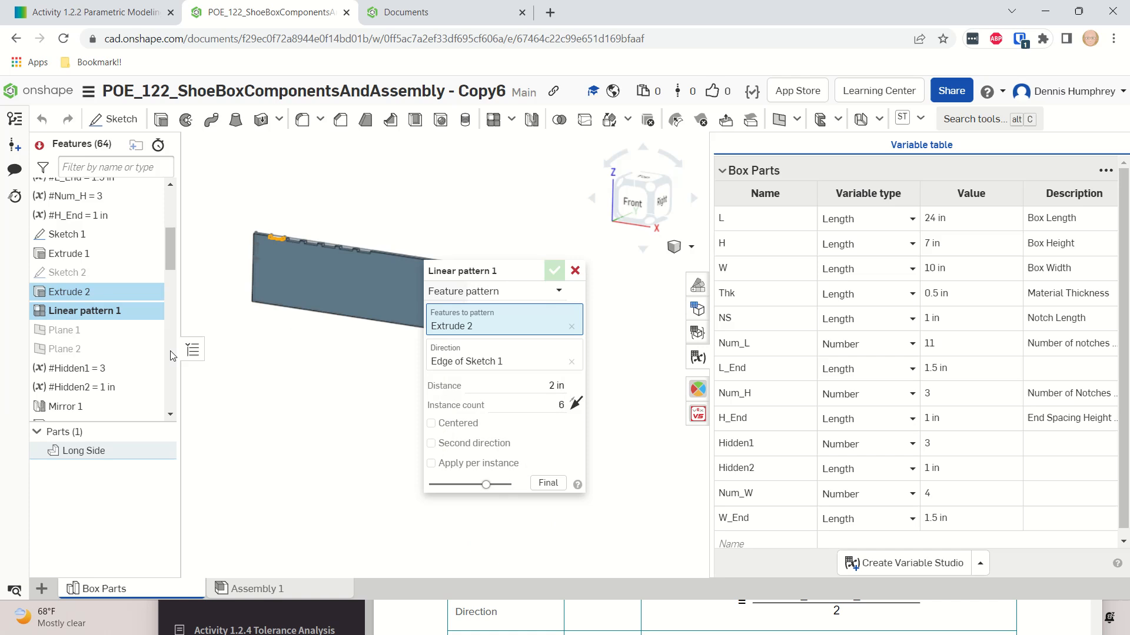
pyautogui.doubleClick(557, 406)
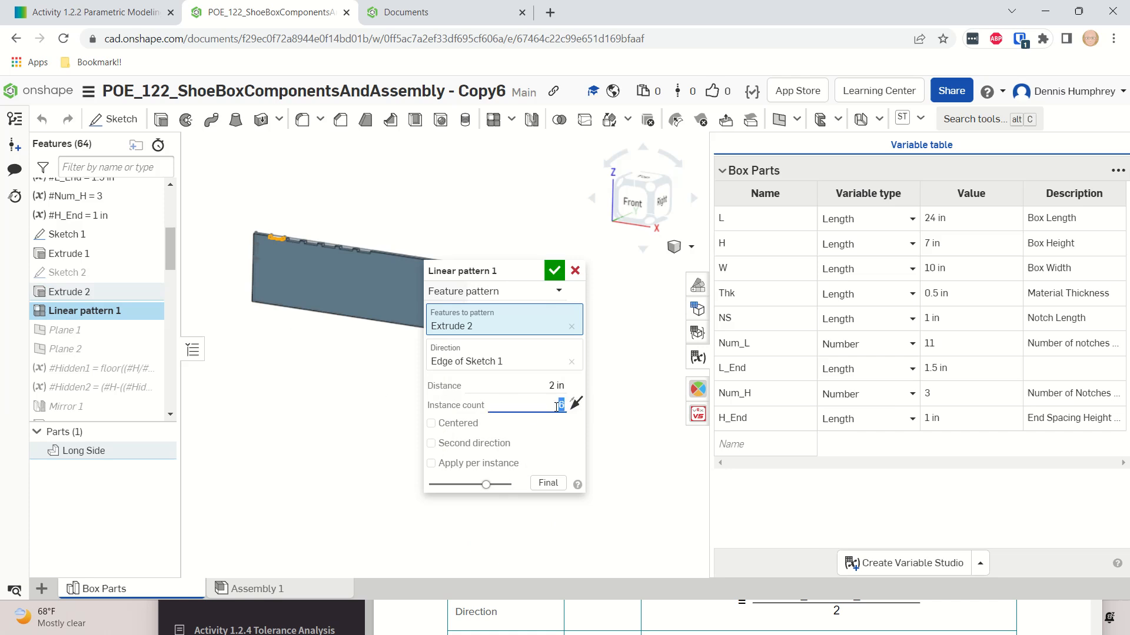
pyautogui.write('Num')
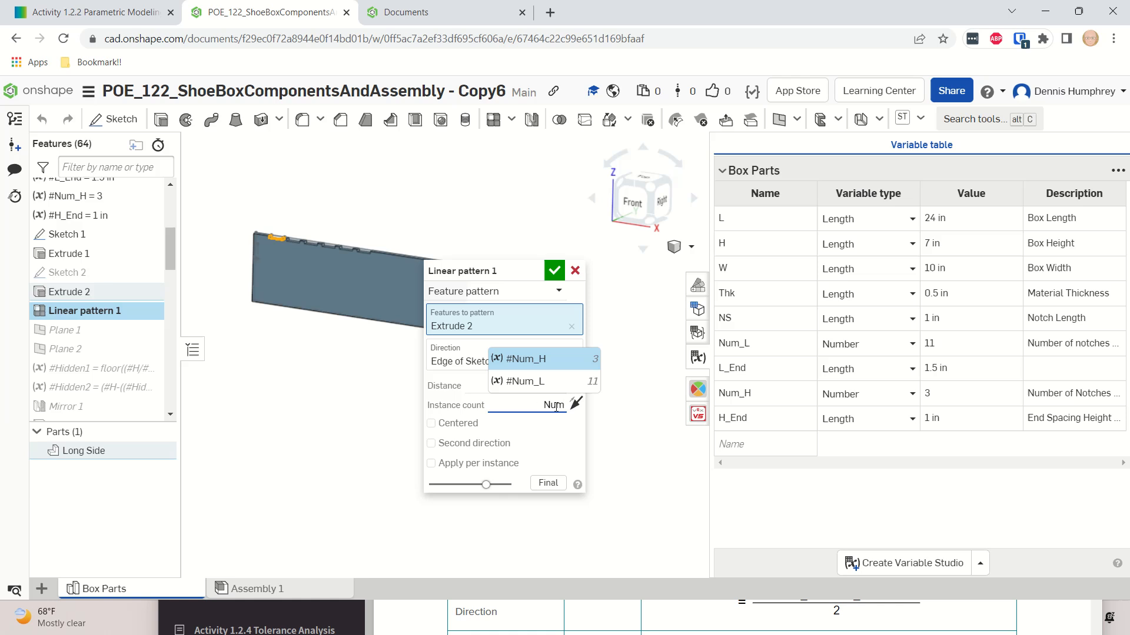
pyautogui.write('_L')
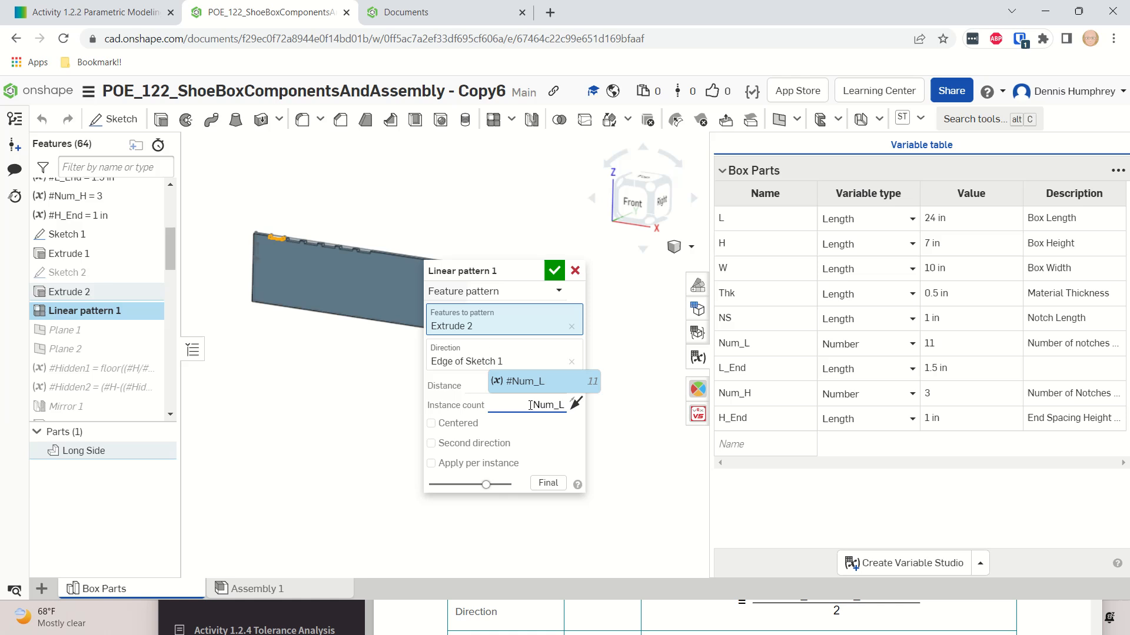
pyautogui.click(531, 403)
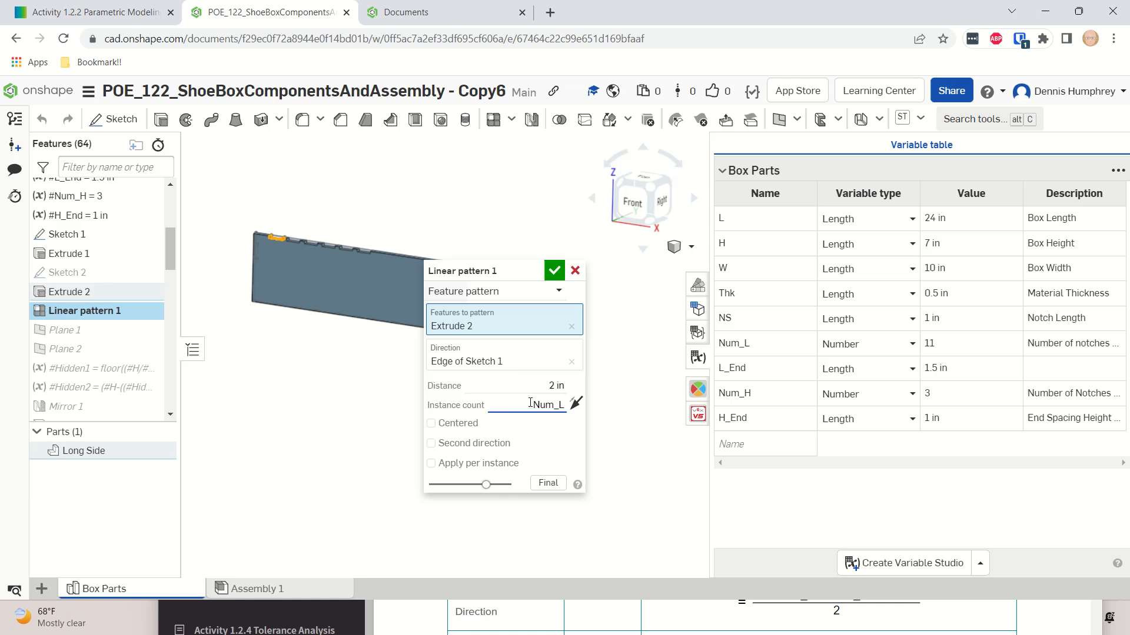
pyautogui.write('#')
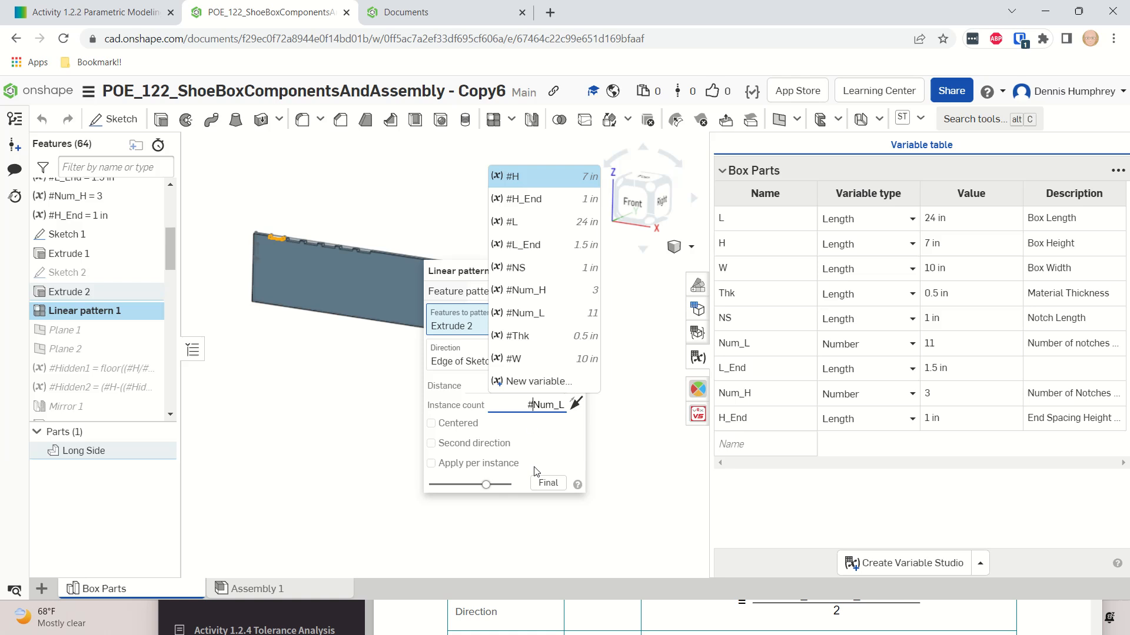
pyautogui.press('Return')
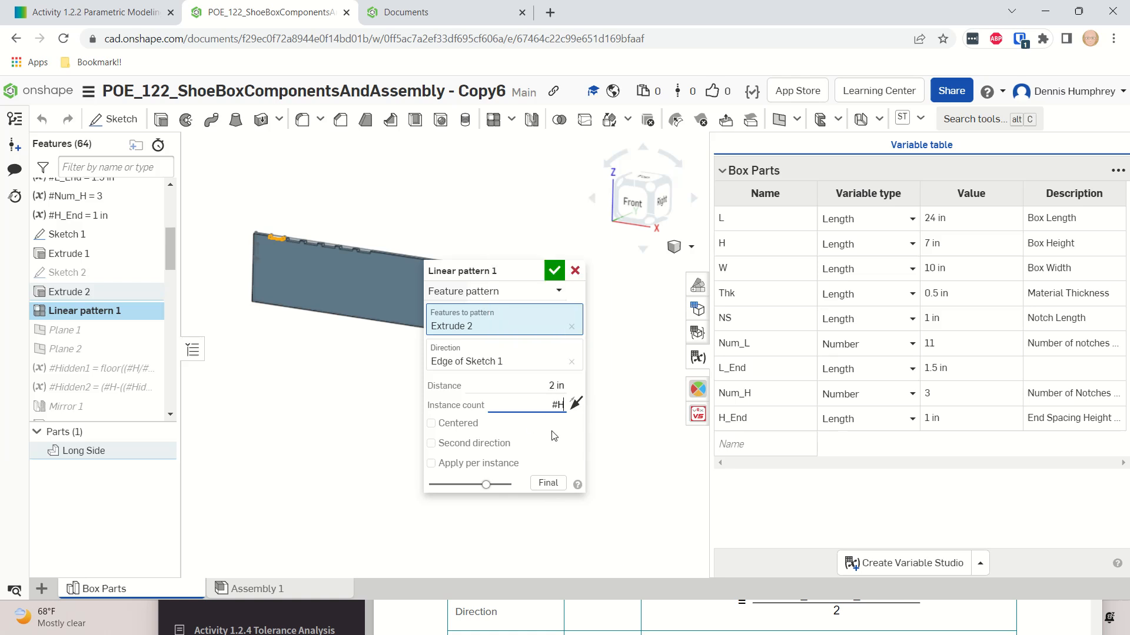
# Set the instance count of Linear pattern 1 to the variable #Num_L, preview the final result and accept the pattern
pyautogui.moveTo(546, 406)
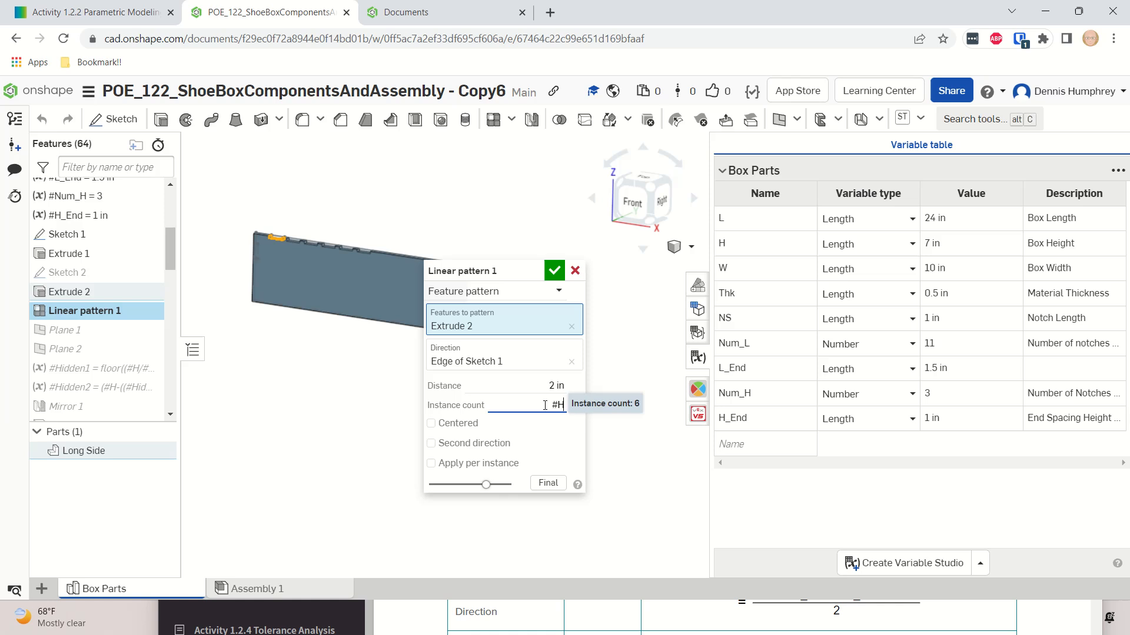
pyautogui.moveTo(551, 406); pyautogui.dragTo(572, 403)
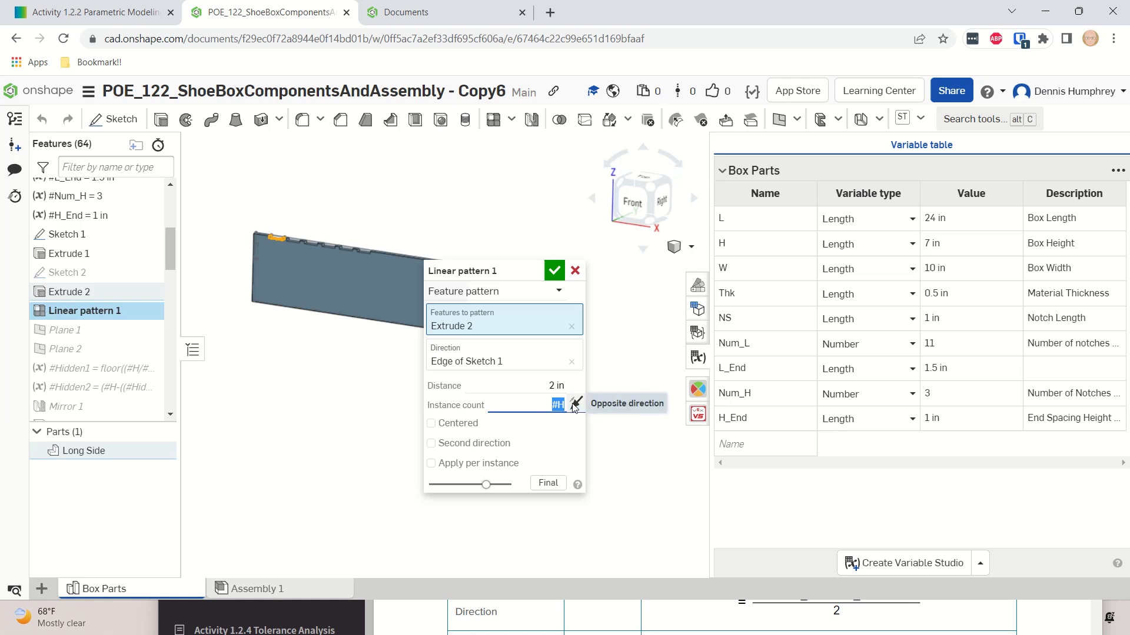
pyautogui.write('#Num_')
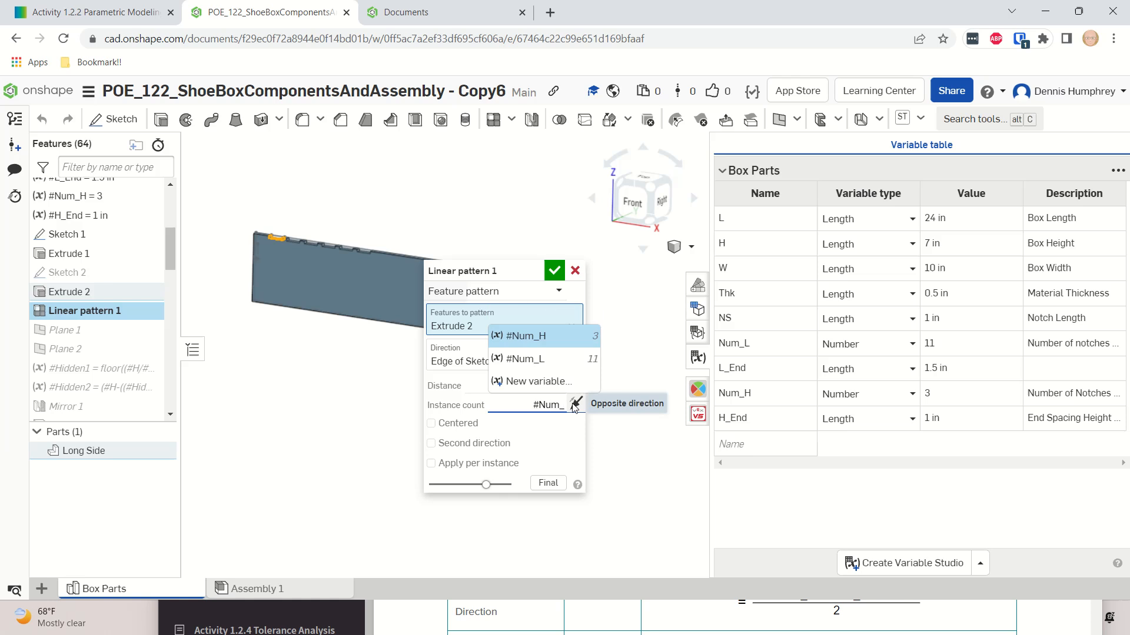
pyautogui.write('L')
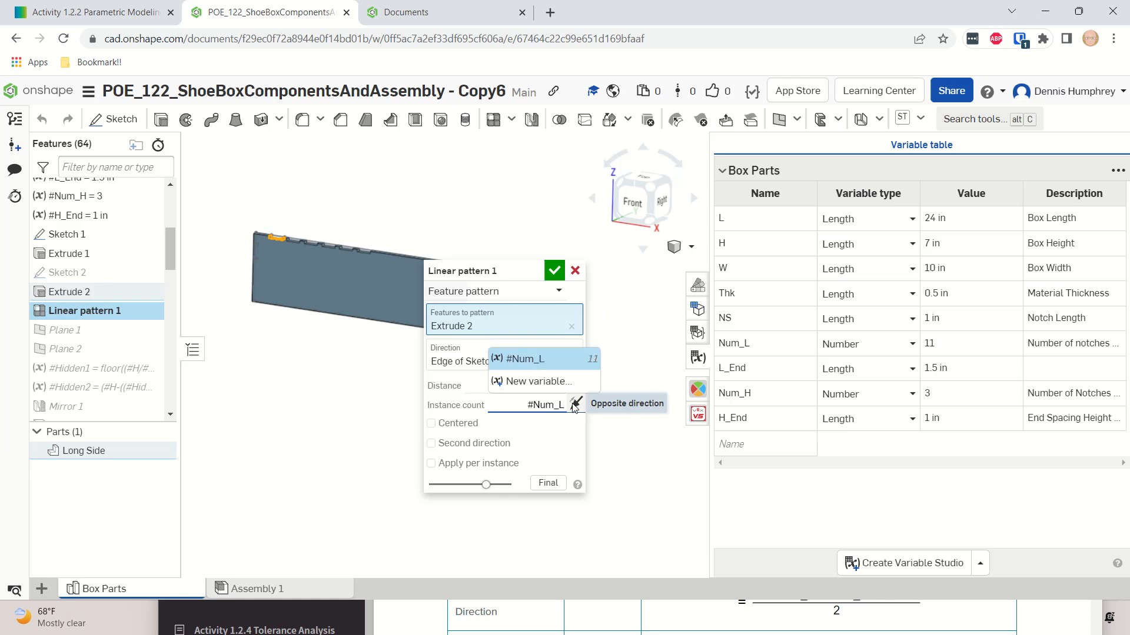
pyautogui.click(538, 360)
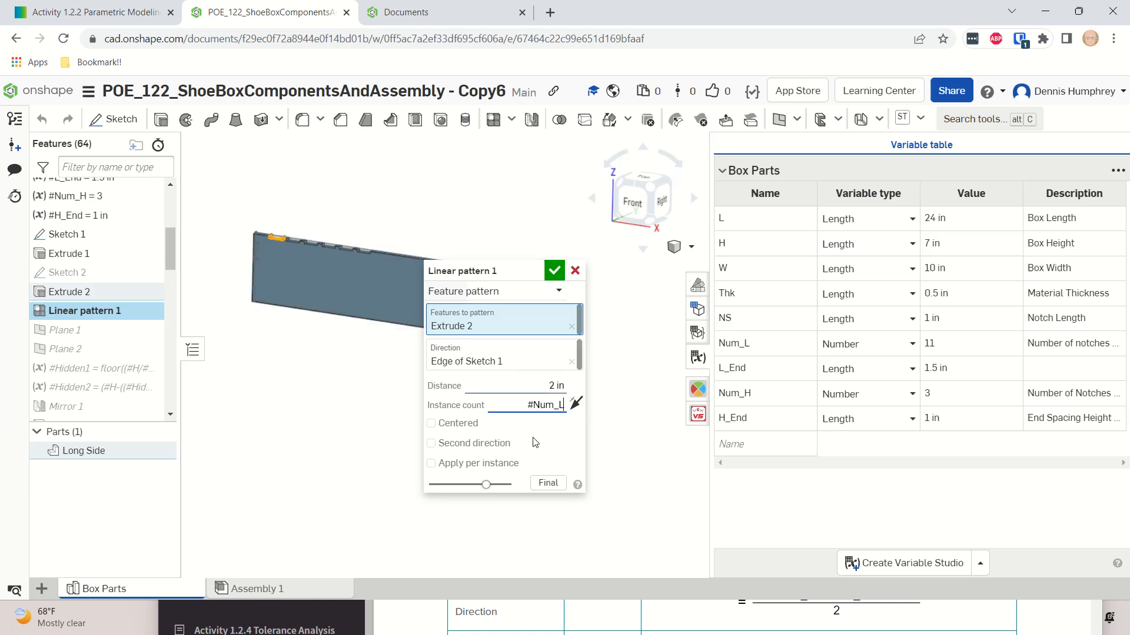
pyautogui.click(548, 484)
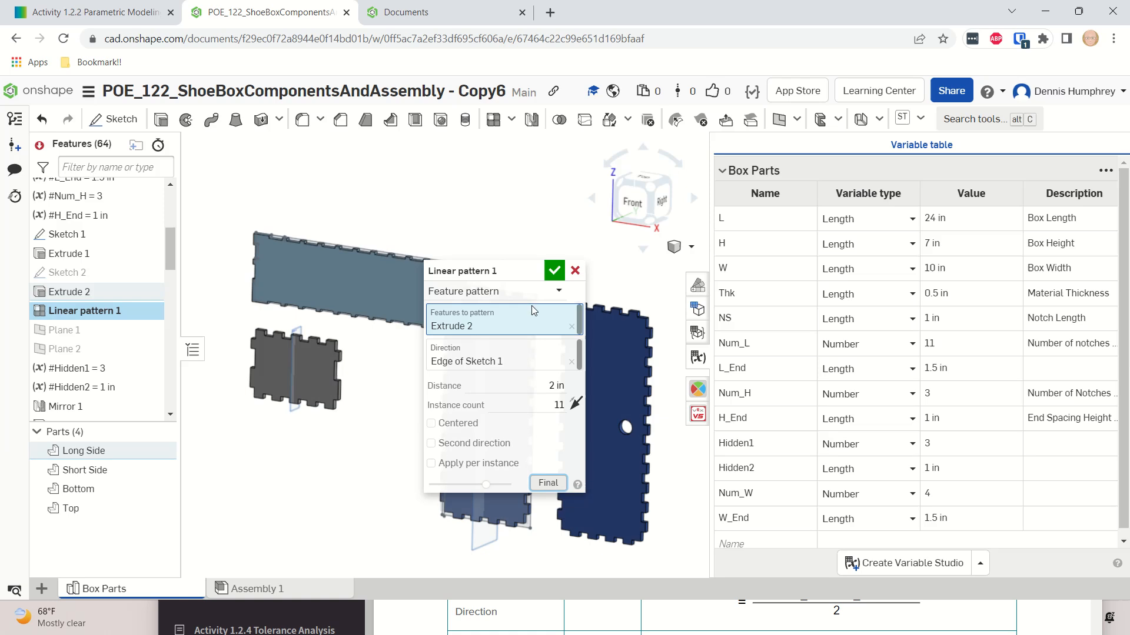
pyautogui.click(553, 272)
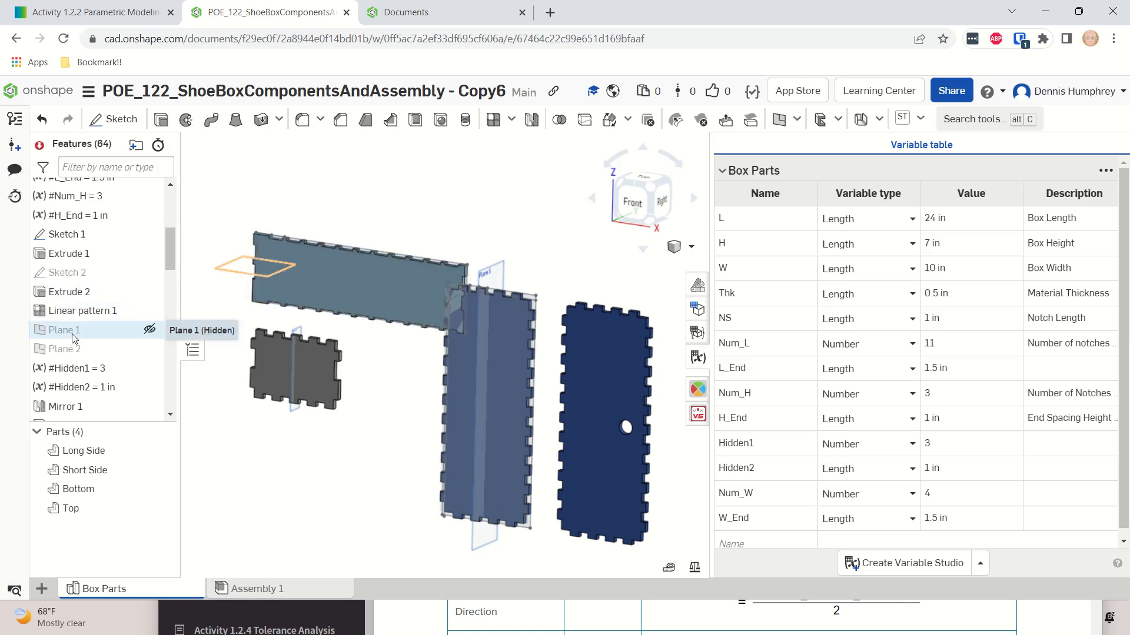
# Set the instance count of Linear pattern 2 to the variable #Num_H, preview the final result and accept the pattern
pyautogui.scroll(-5, 73, 337)
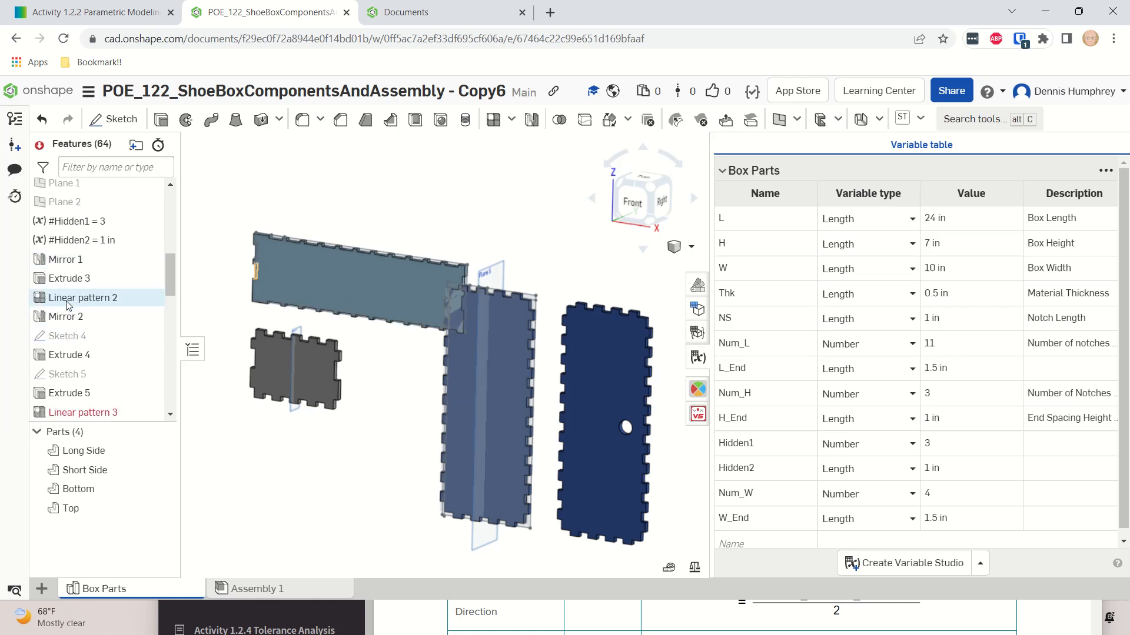
pyautogui.doubleClick(67, 299)
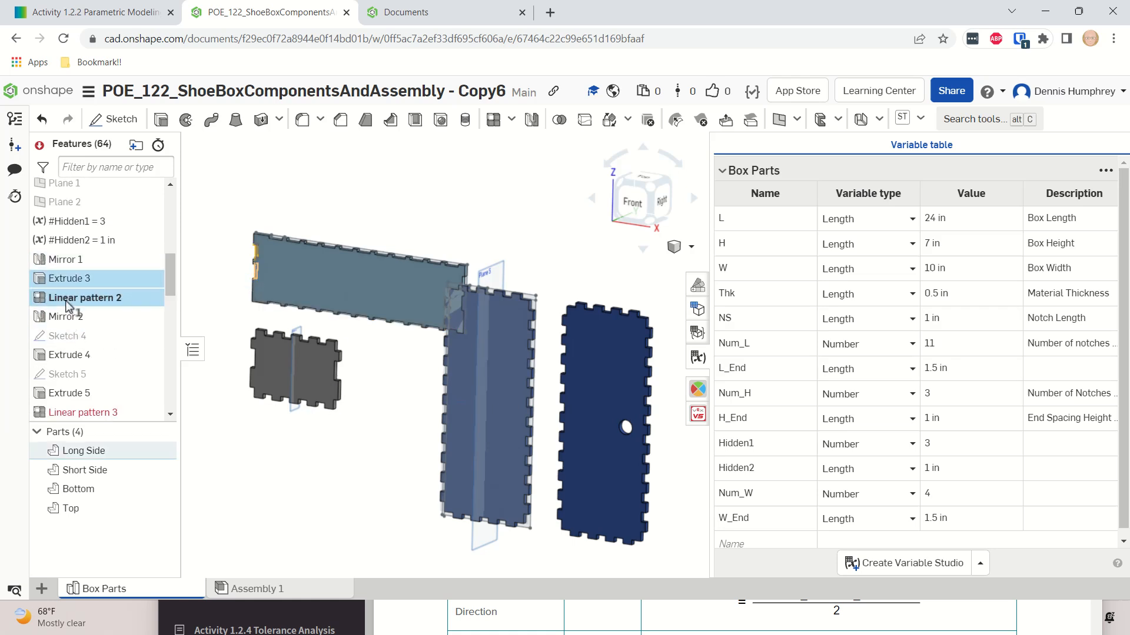
pyautogui.click(560, 406)
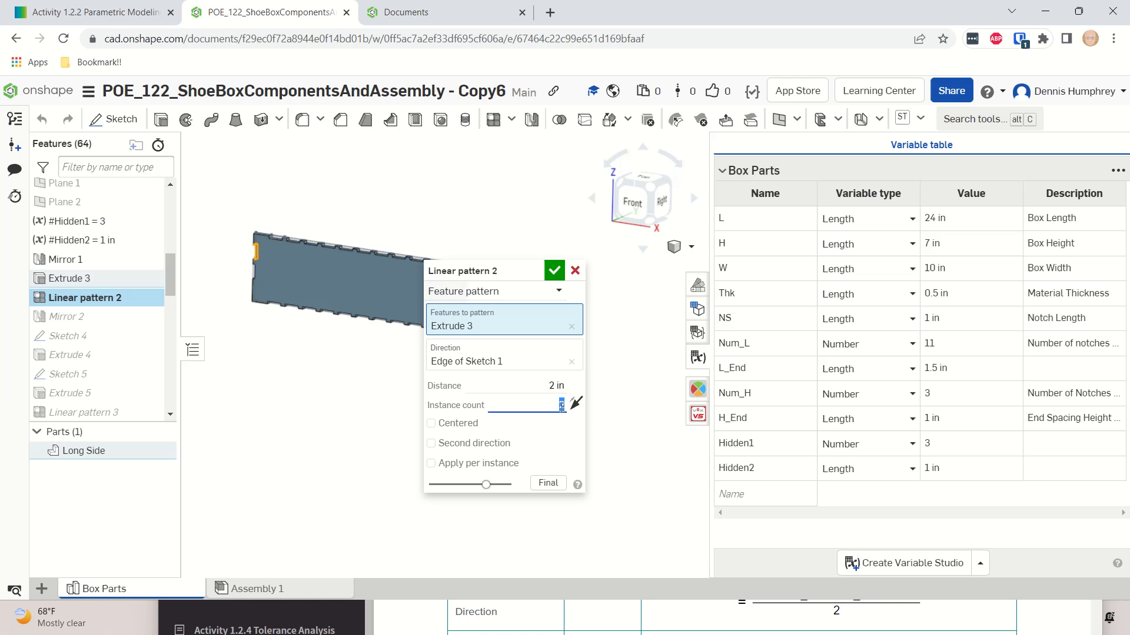
pyautogui.write('Num')
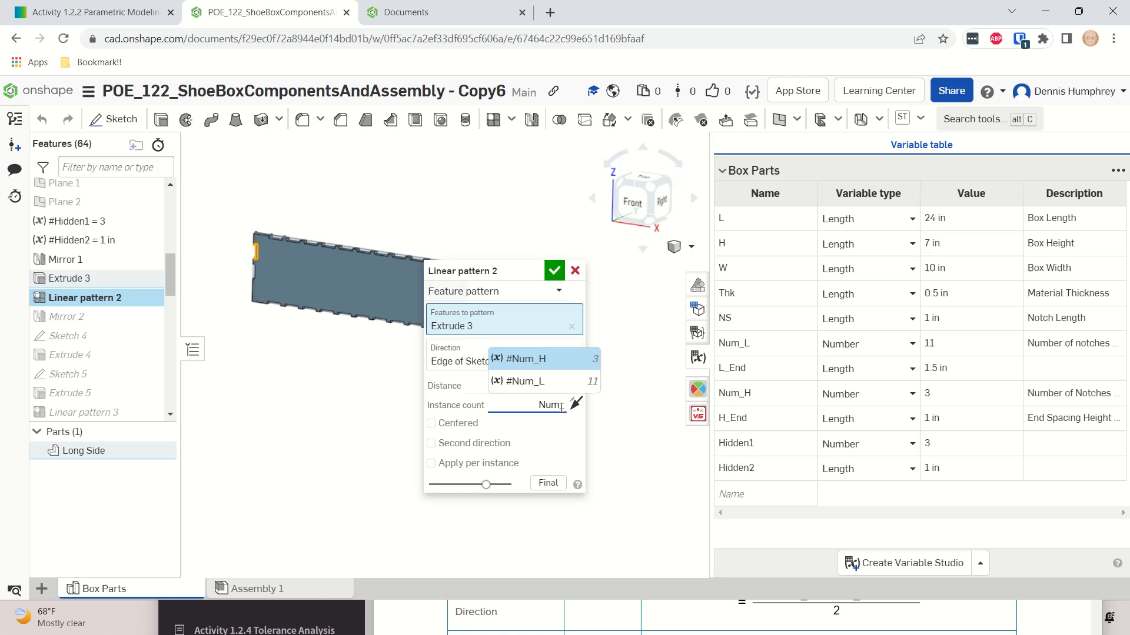
pyautogui.write('_H')
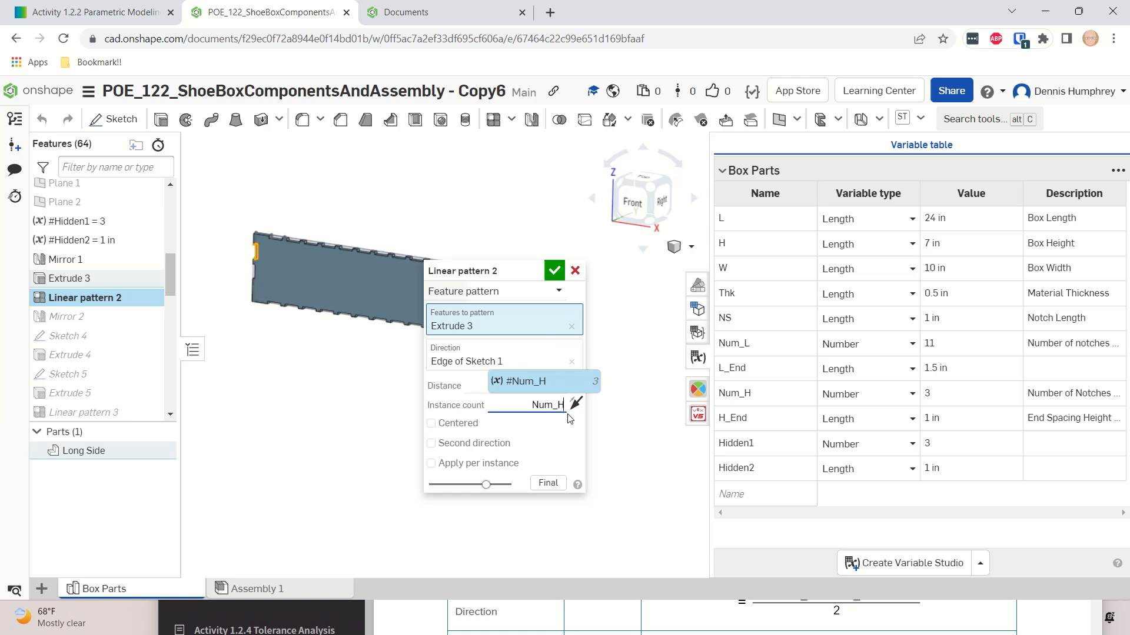
pyautogui.click(520, 382)
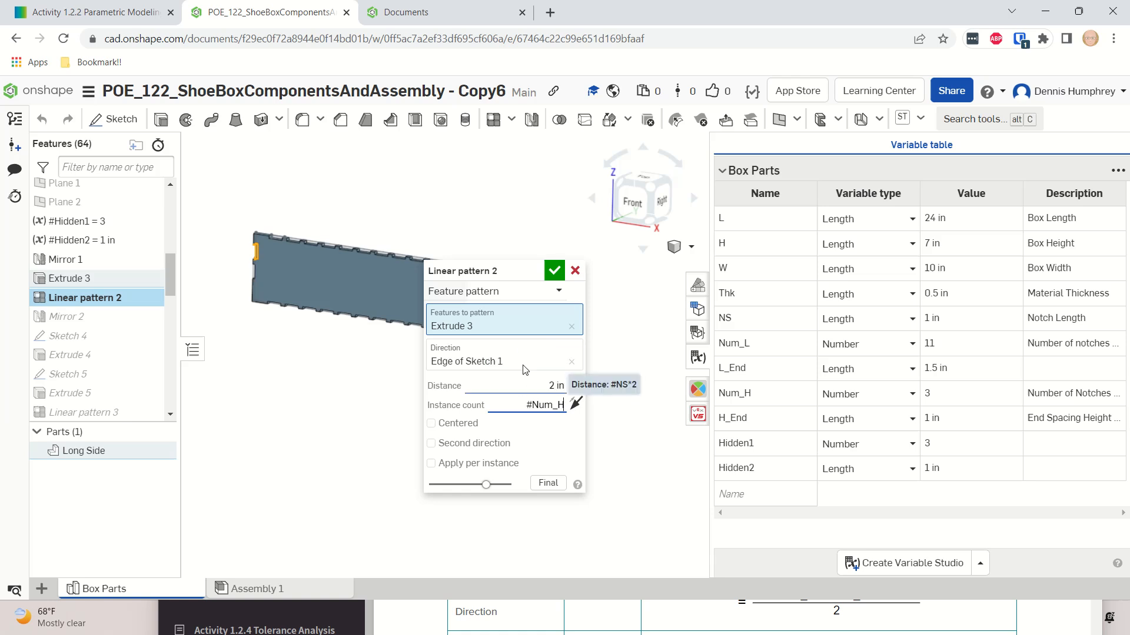
pyautogui.click(547, 483)
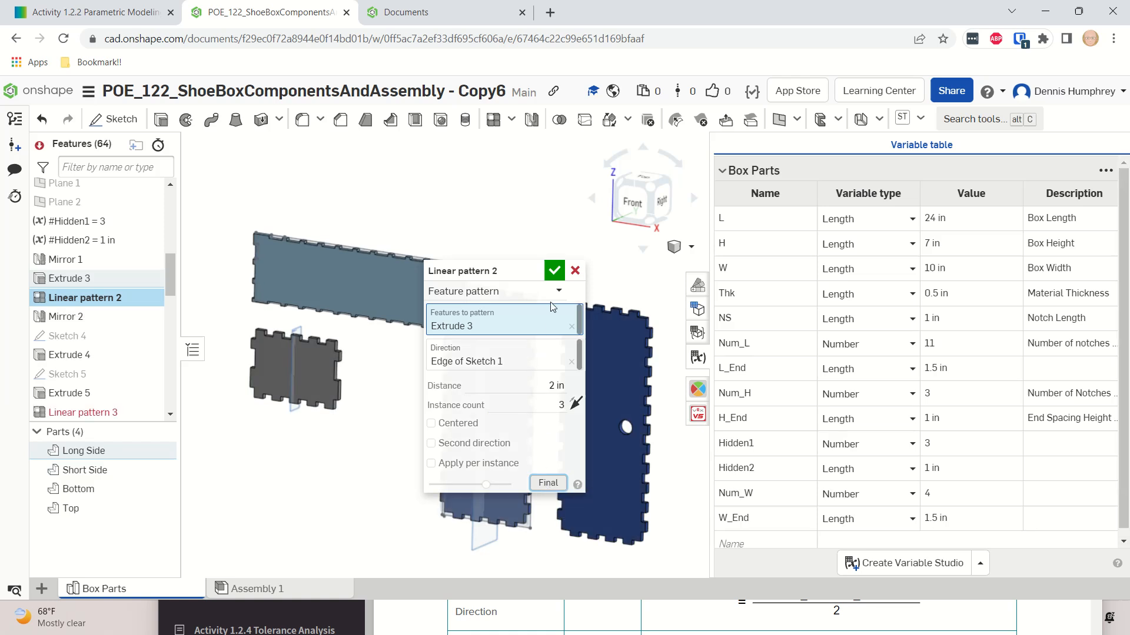
pyautogui.click(553, 272)
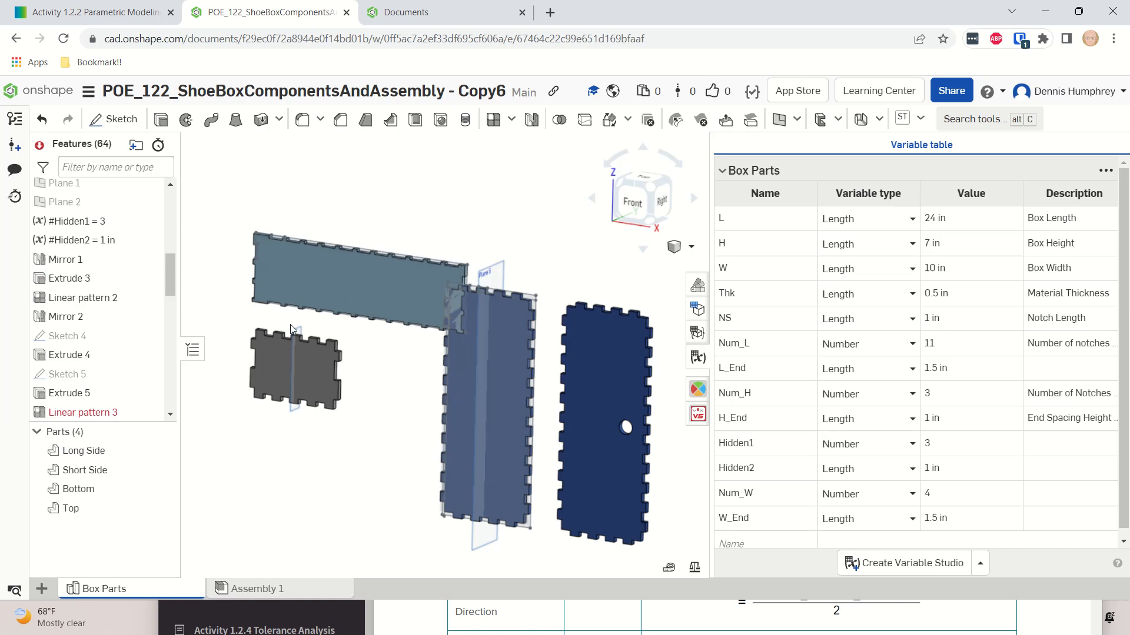
# Switch to the activity page and read the Linear Pattern 2 instructions and the shoe box dimensions for checking the work
pyautogui.click(73, 18)
pyautogui.scroll(-6, 461, 414)
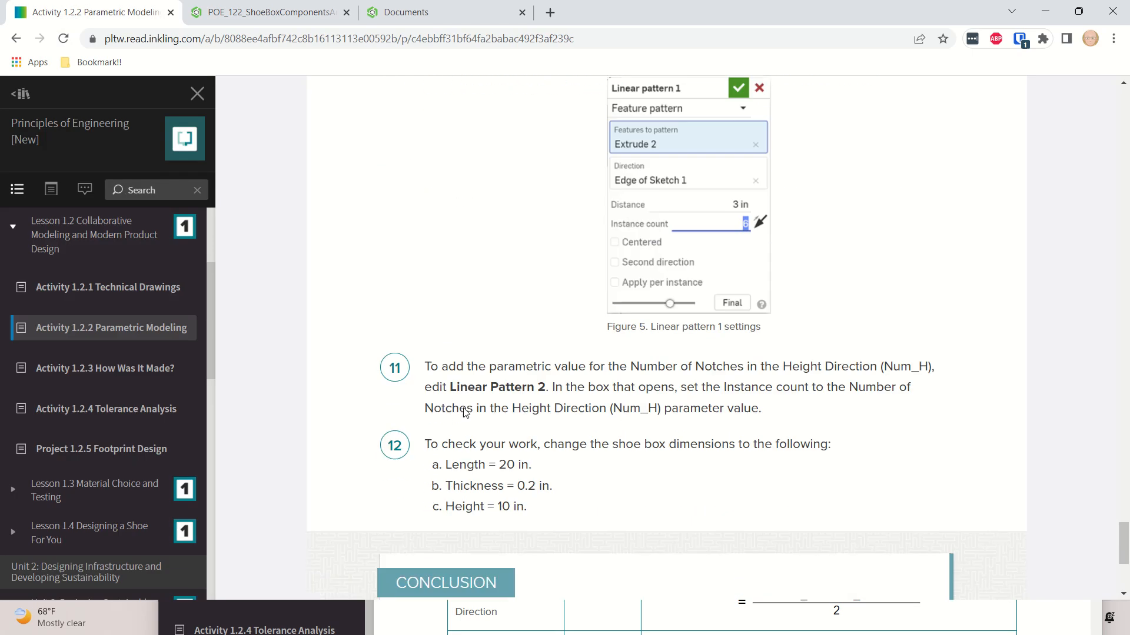
pyautogui.scroll(2, 406, 397)
pyautogui.scroll(1, 404, 398)
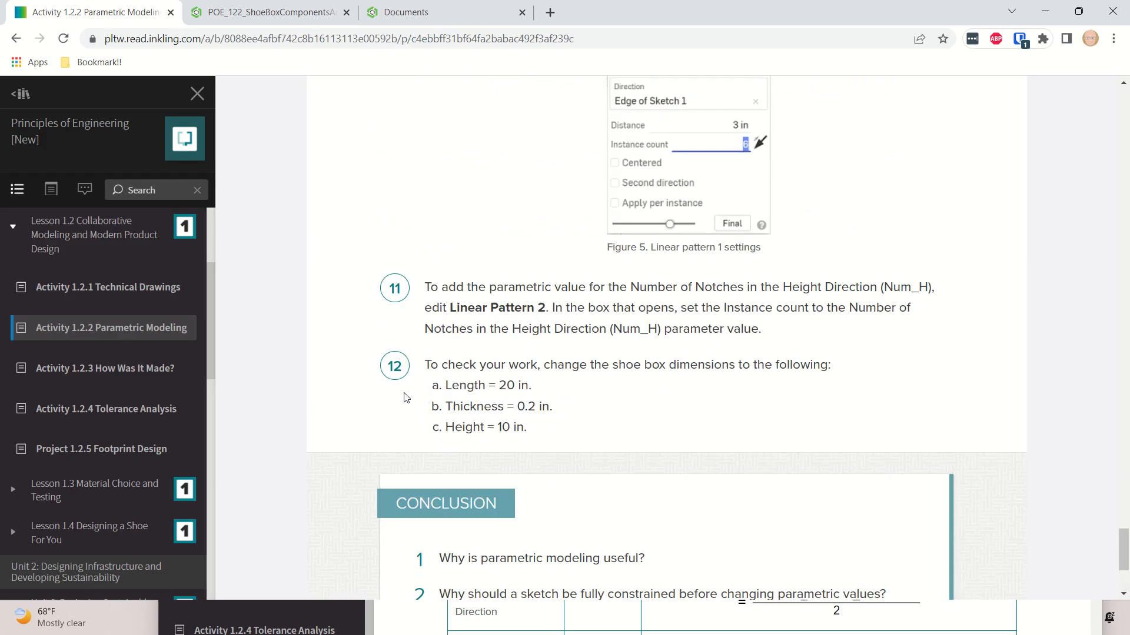
pyautogui.scroll(4, 404, 397)
pyautogui.scroll(-2, 404, 396)
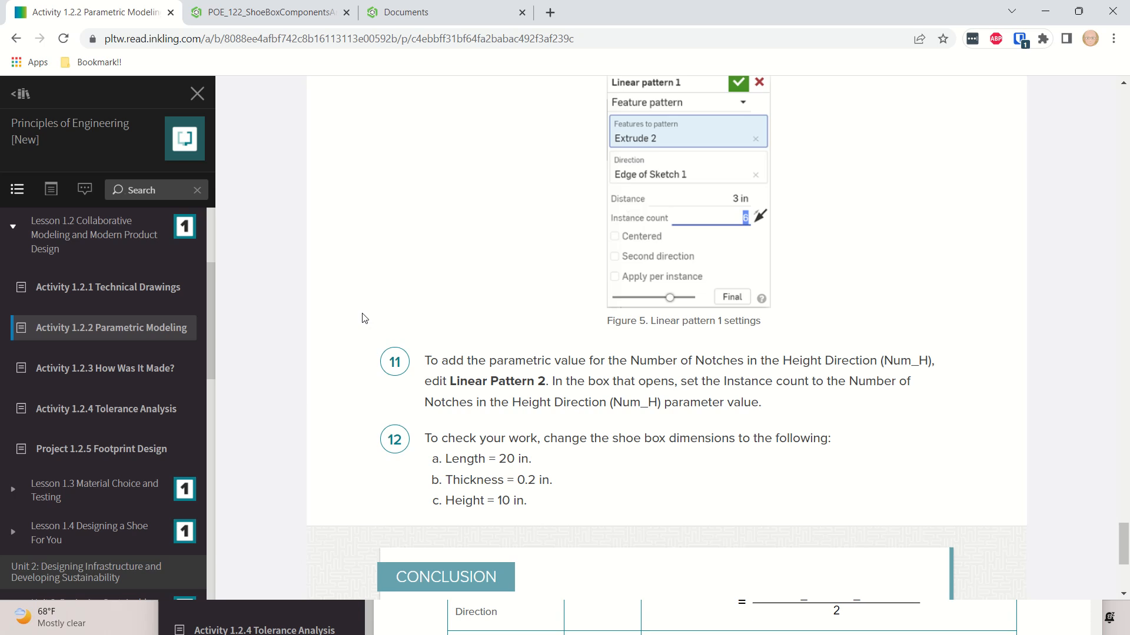
# Switch back to Onshape, inspect the shoe box in Assembly 1 from another angle and return to Box Parts
pyautogui.click(274, 13)
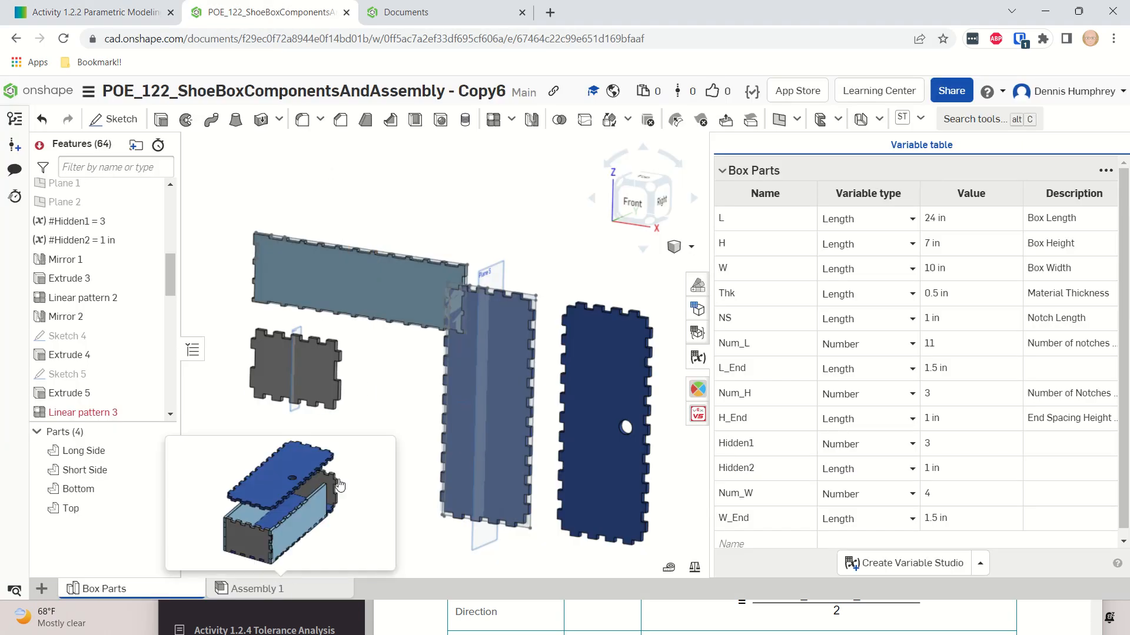
pyautogui.click(276, 589)
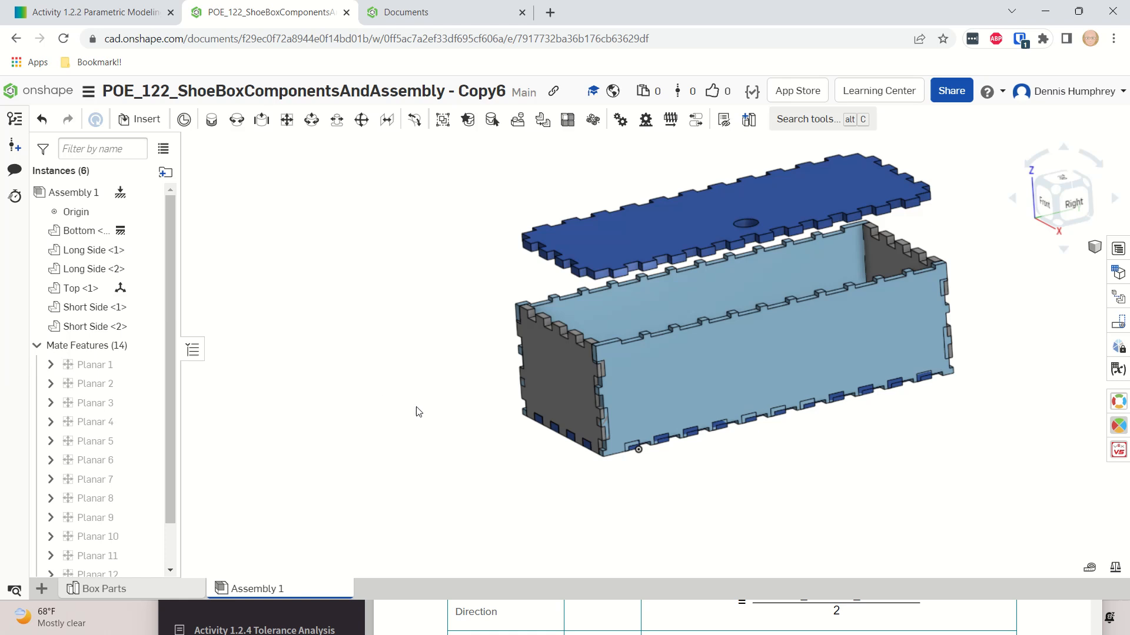
pyautogui.moveTo(438, 434); pyautogui.dragTo(476, 435, button='right')
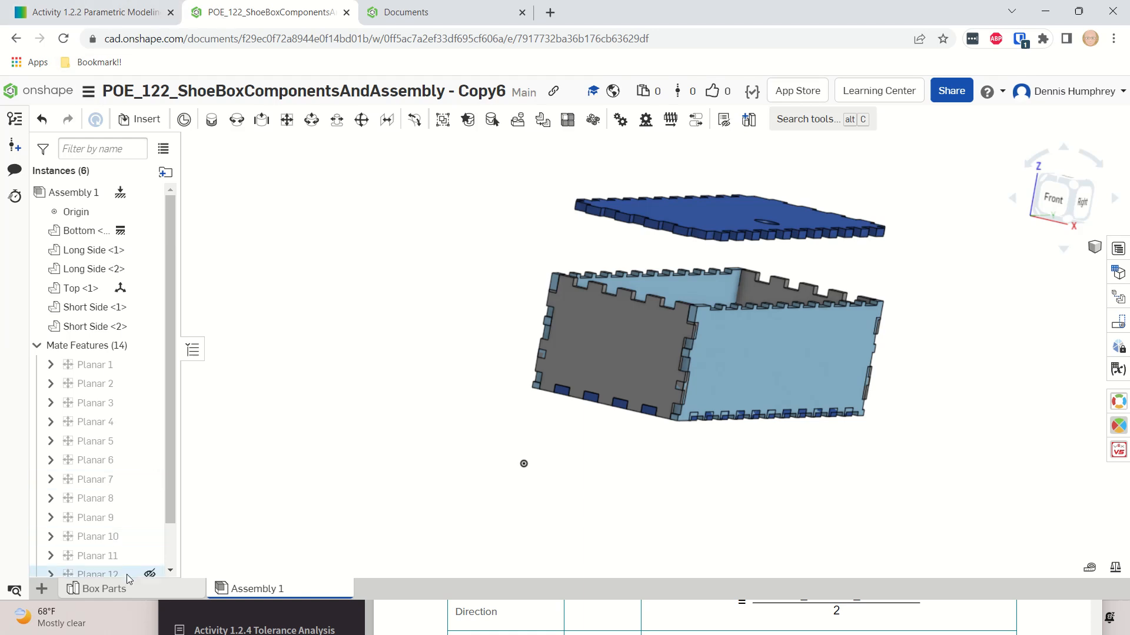
pyautogui.click(105, 589)
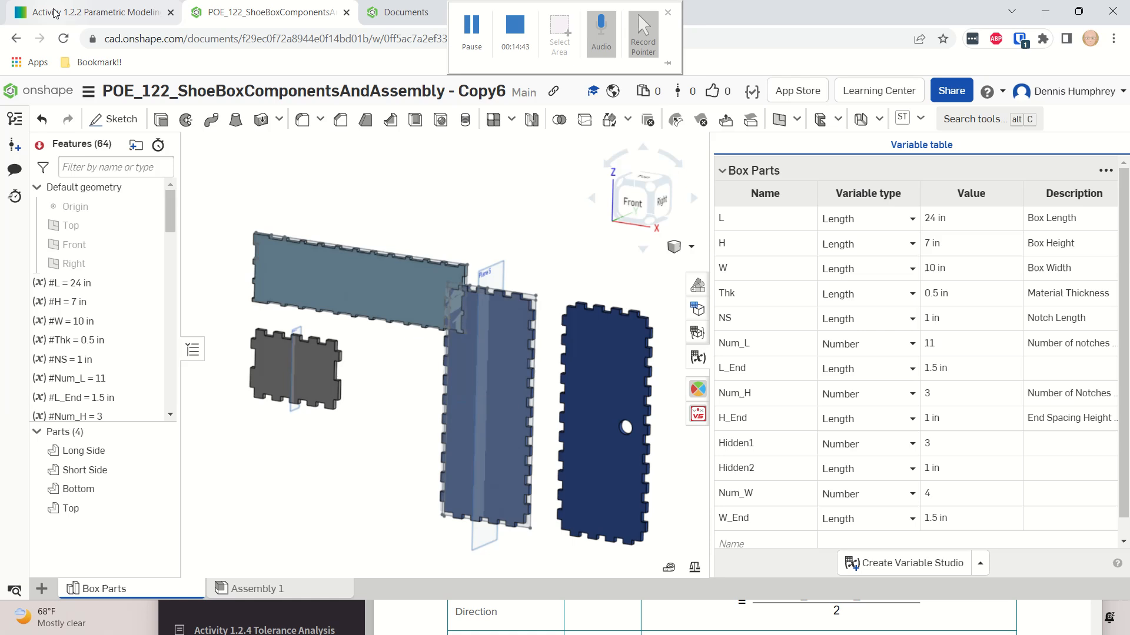
# Recheck the test dimensions on the activity page, then in Onshape set box length L to 20 in, height H to 10 in and thickness Thk to 0.2 in
pyautogui.click(89, 11)
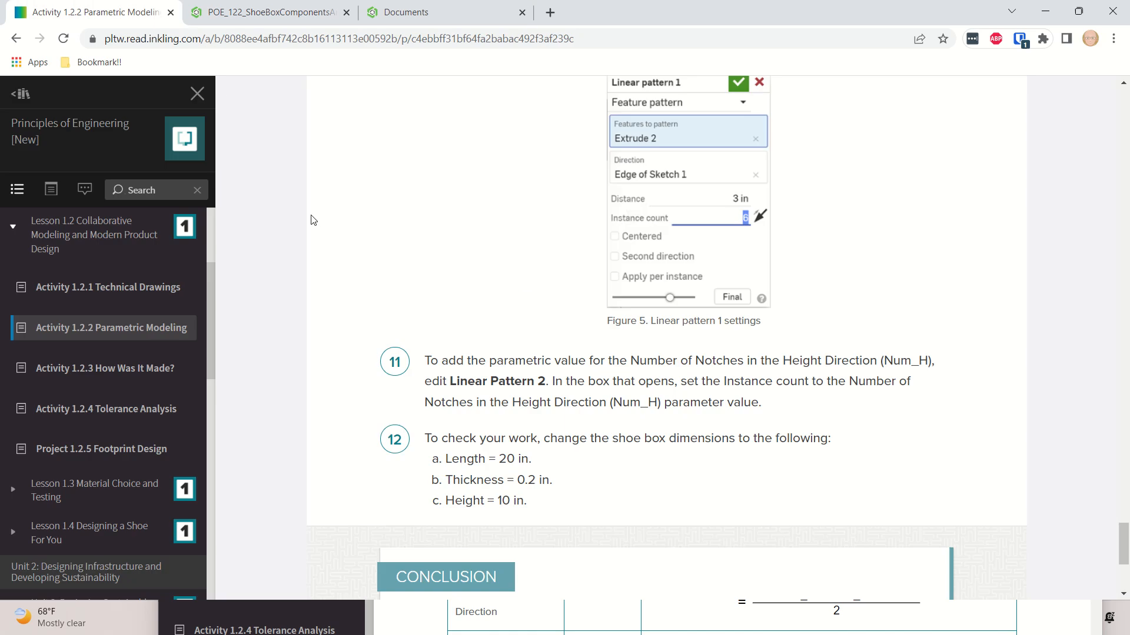
pyautogui.click(232, 15)
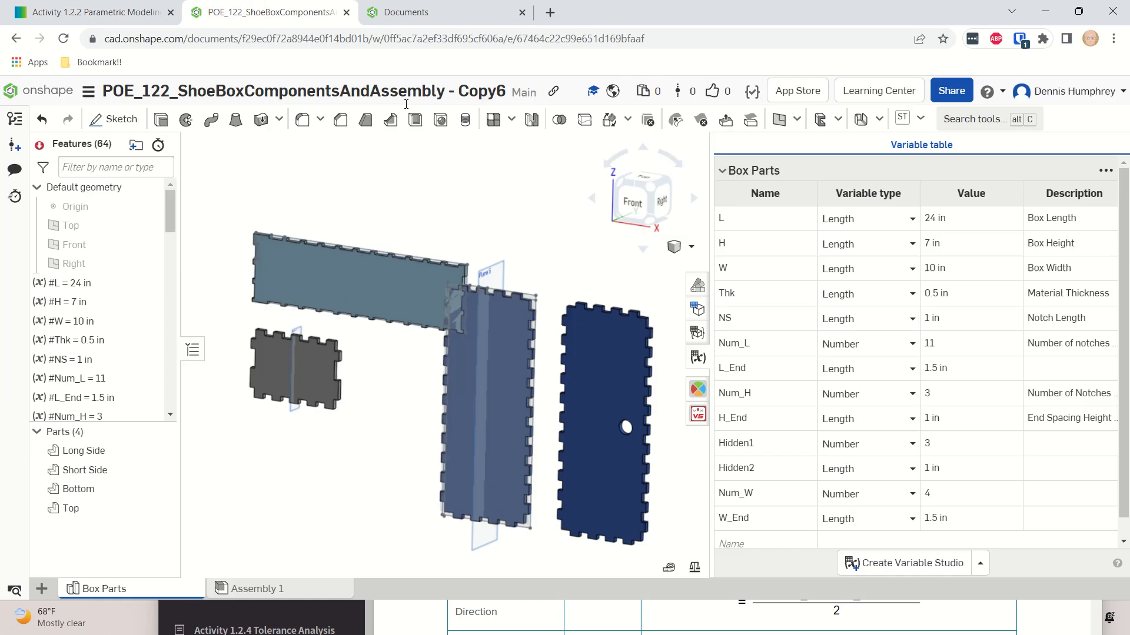
pyautogui.click(956, 222)
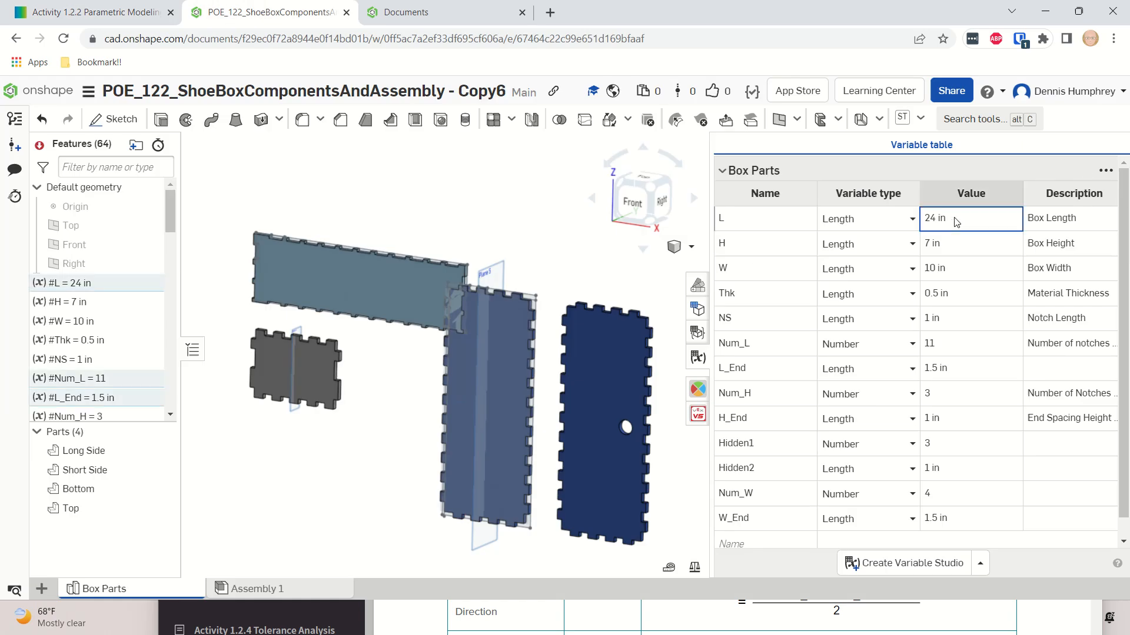
pyautogui.write('20')
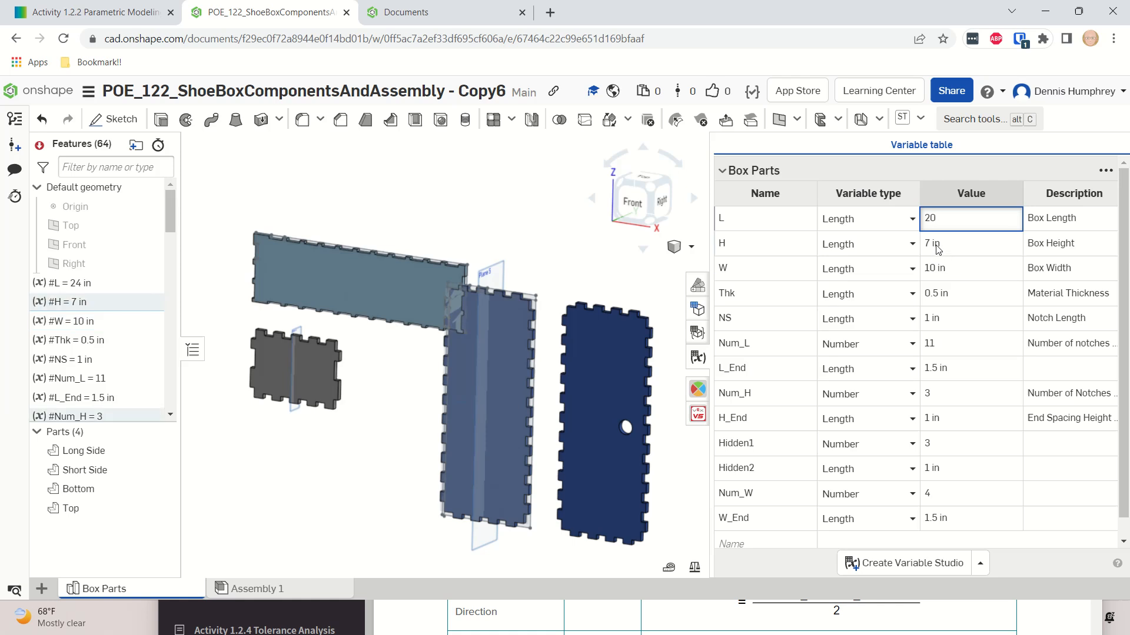
pyautogui.click(938, 250)
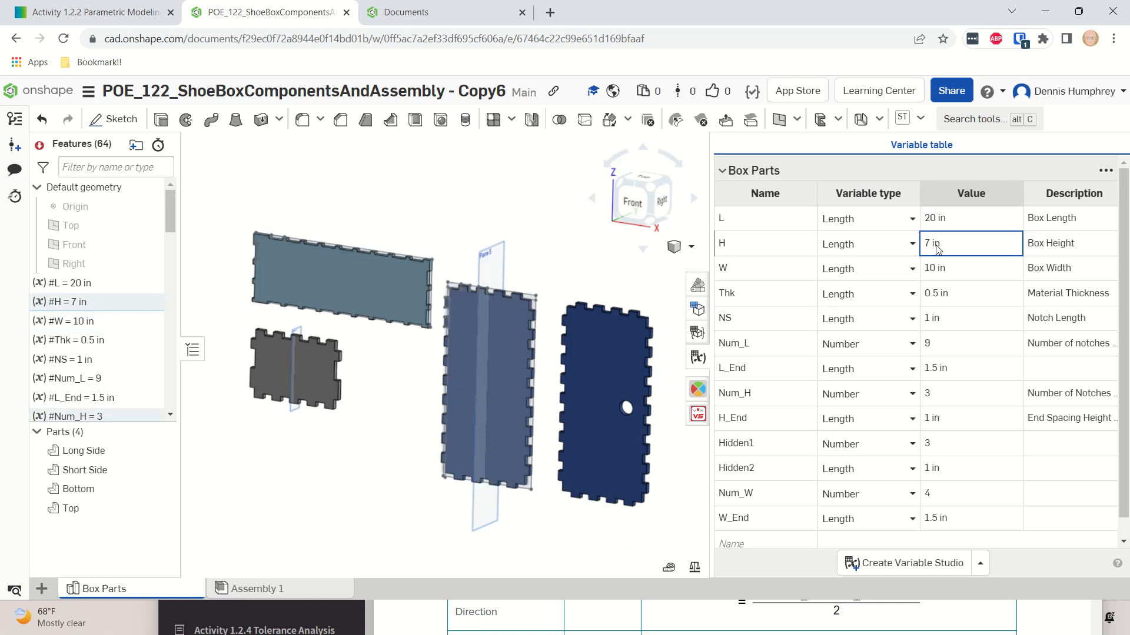
pyautogui.write('10')
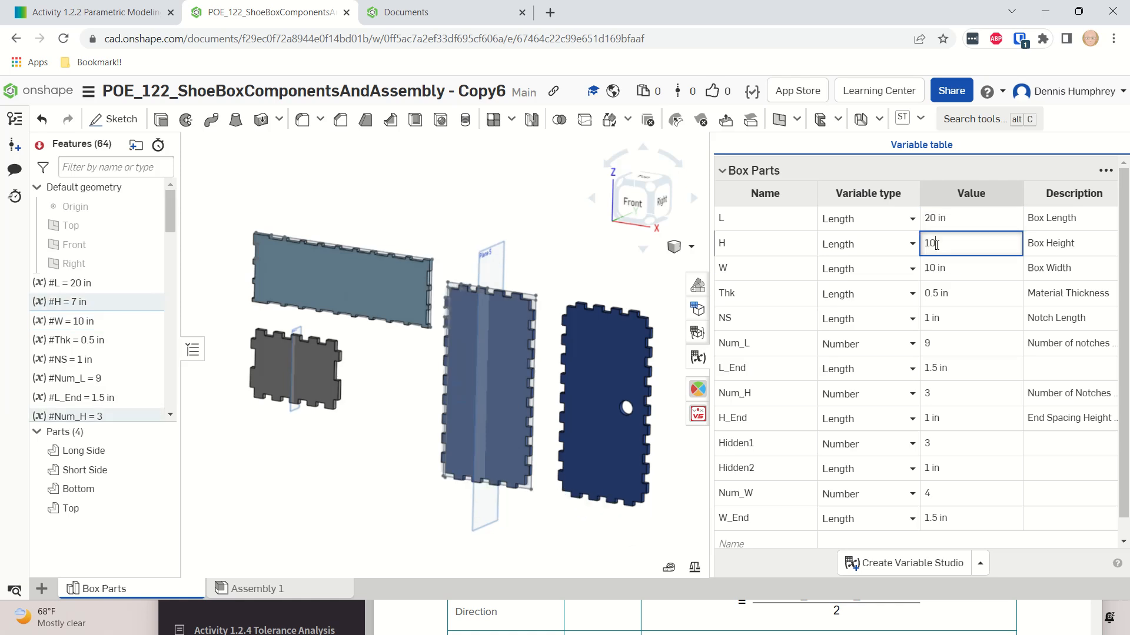
pyautogui.click(937, 298)
pyautogui.hotkey('ctrl', 'a')
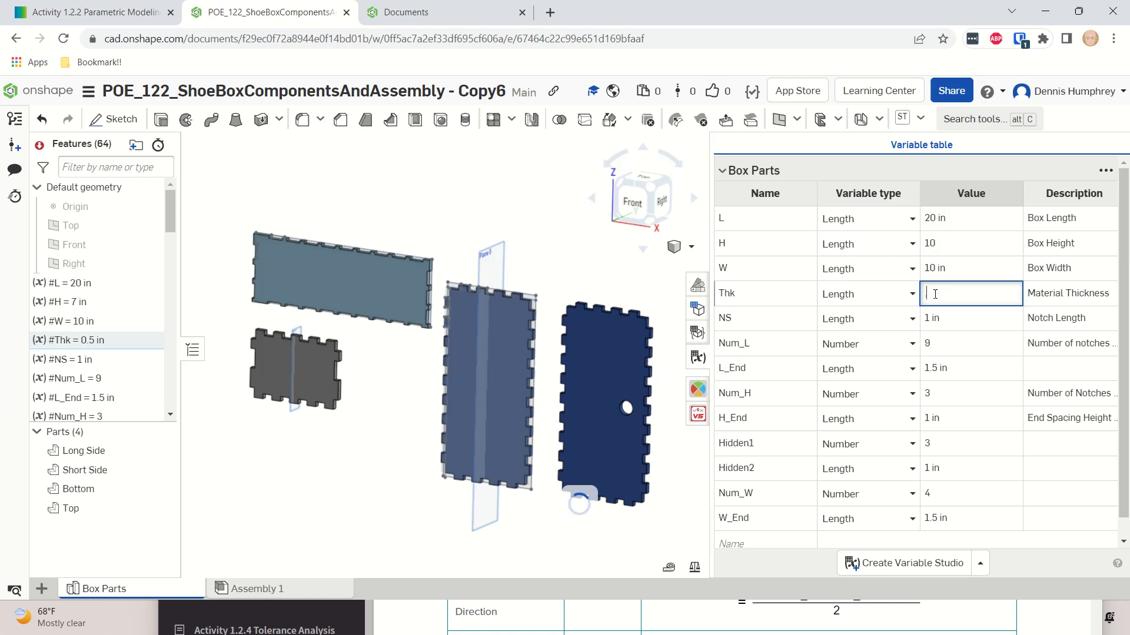
pyautogui.write('.2')
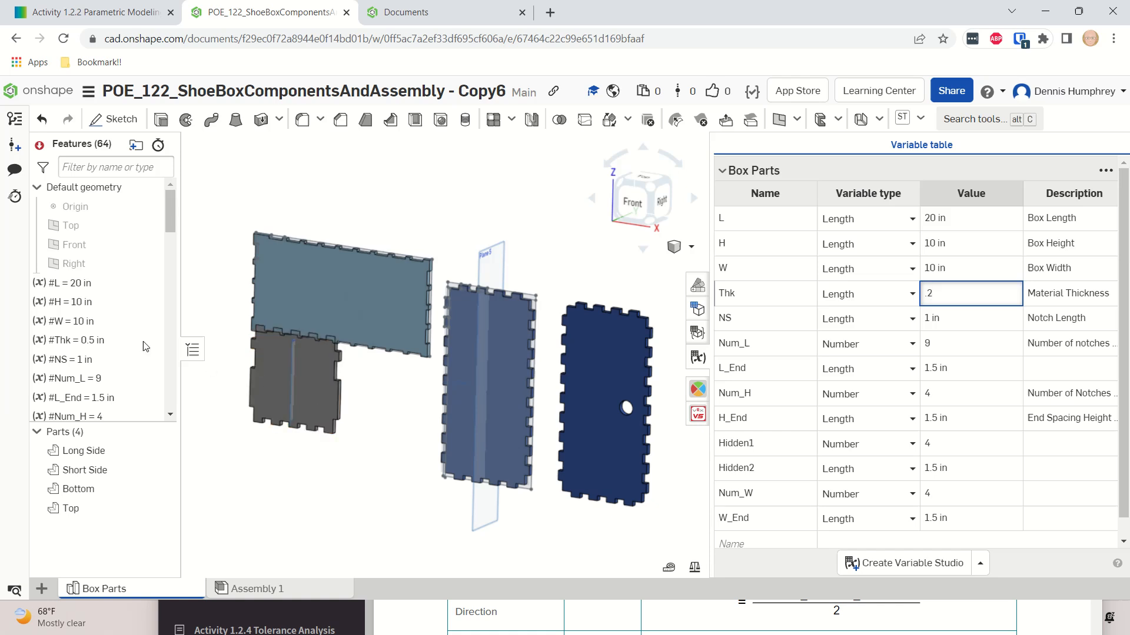
pyautogui.scroll(-10, 88, 324)
pyautogui.scroll(-5, 88, 326)
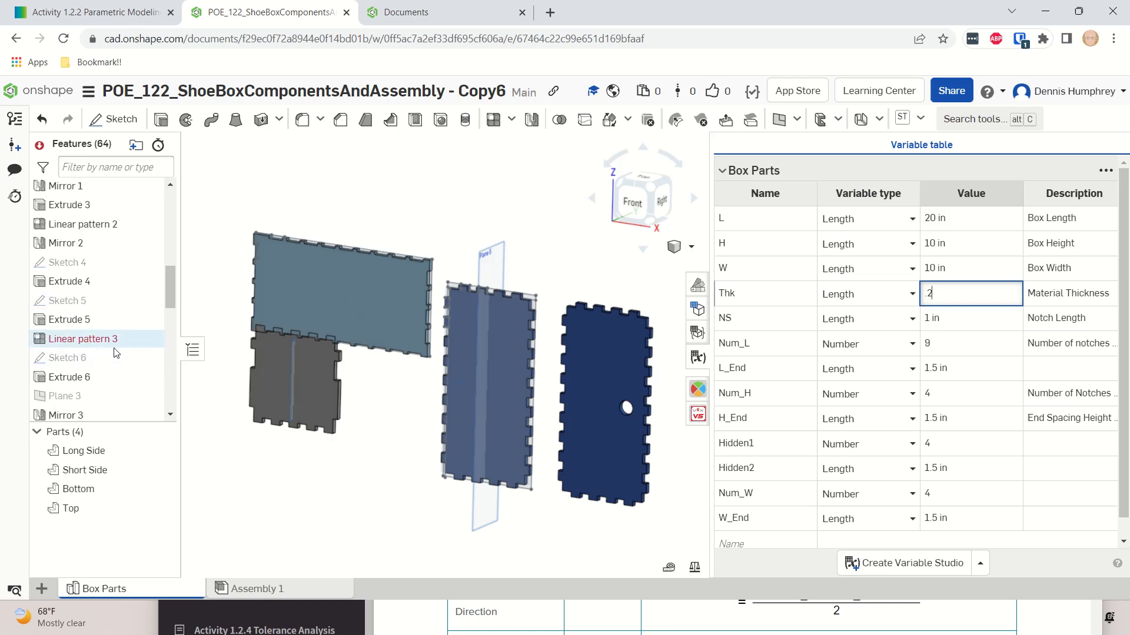
pyautogui.click(274, 383)
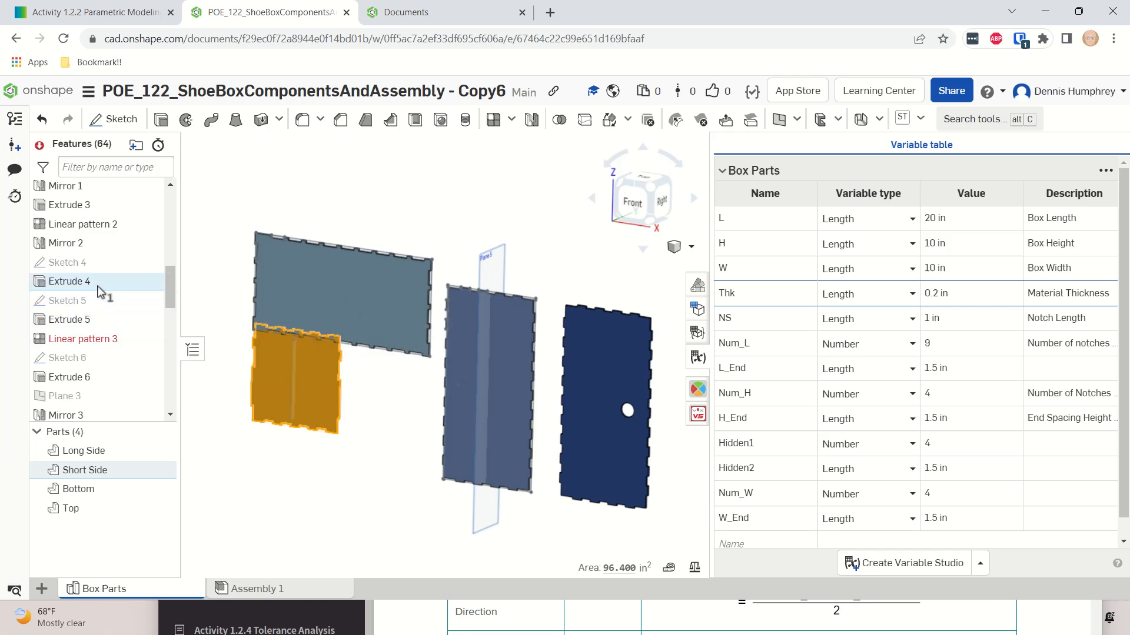
# Inspect the short side's Extrude 4 and Sketch 4, checking which variables drive the sketch's overall height and width
pyautogui.moveTo(172, 291)
pyautogui.mouseDown()
pyautogui.moveTo(169, 245)
pyautogui.moveTo(174, 305)
pyautogui.mouseUp()
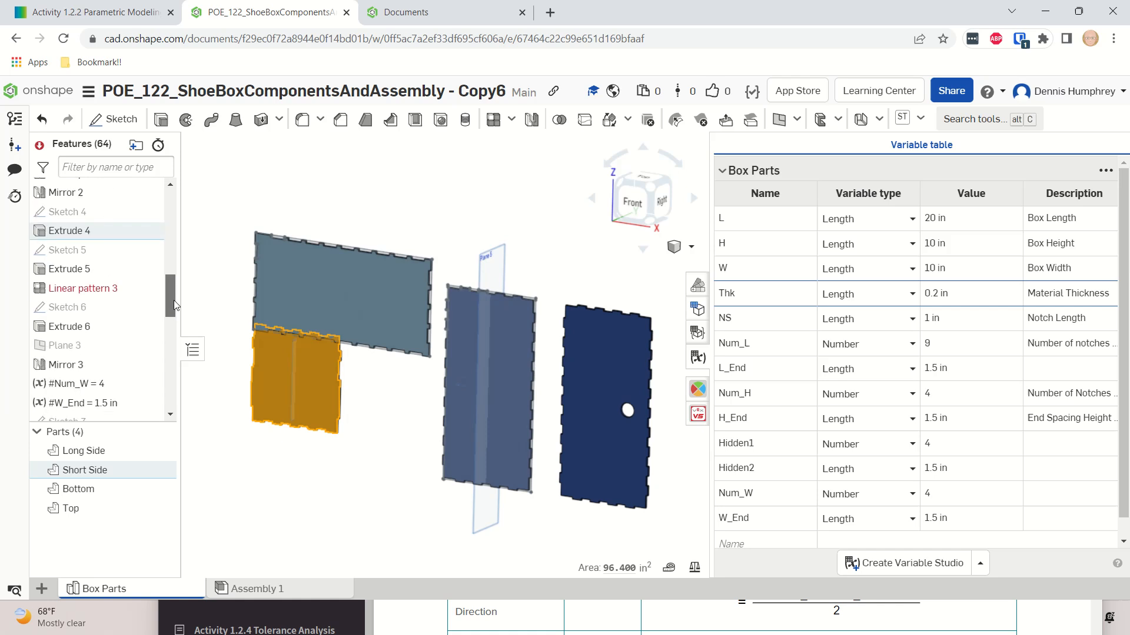
pyautogui.click(80, 232)
pyautogui.doubleClick(81, 232)
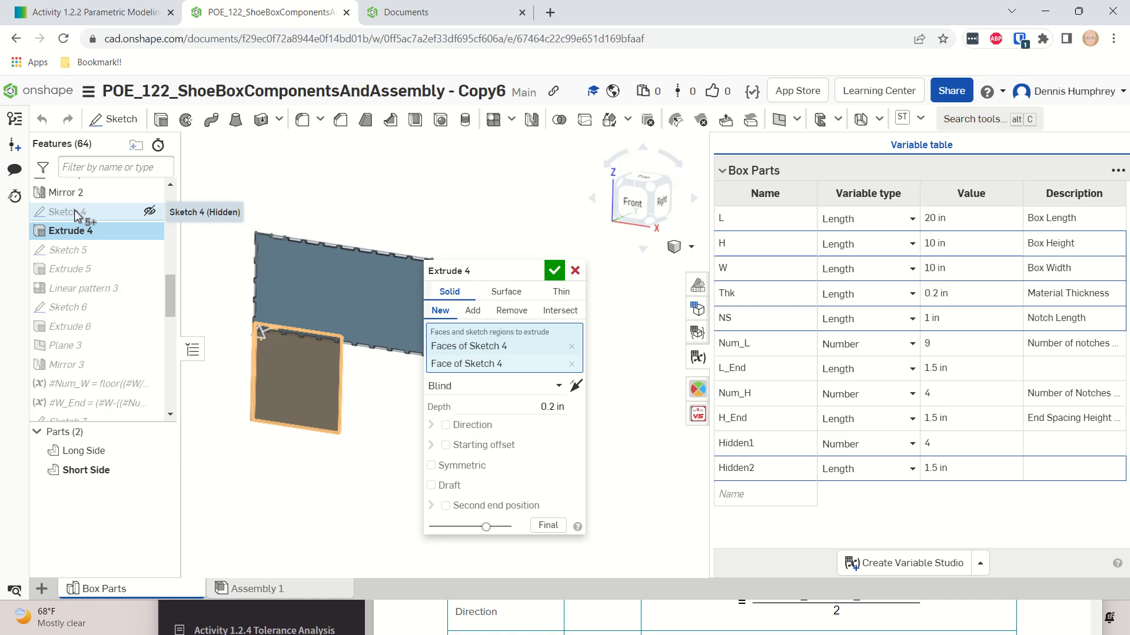
pyautogui.press('Escape')
pyautogui.doubleClick(257, 406)
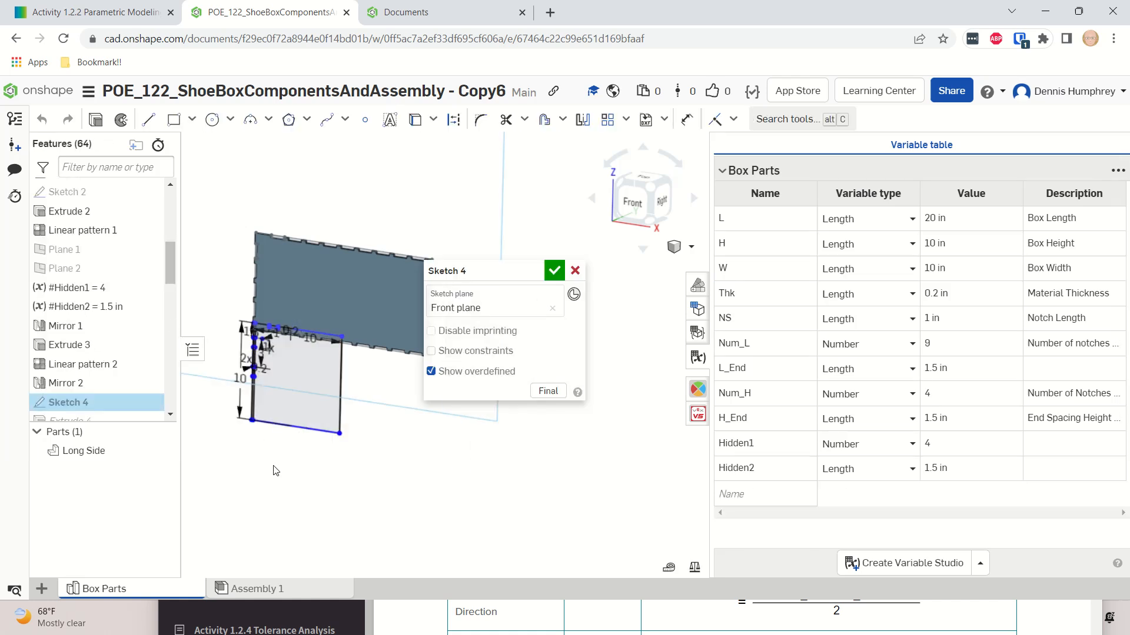
pyautogui.doubleClick(239, 383)
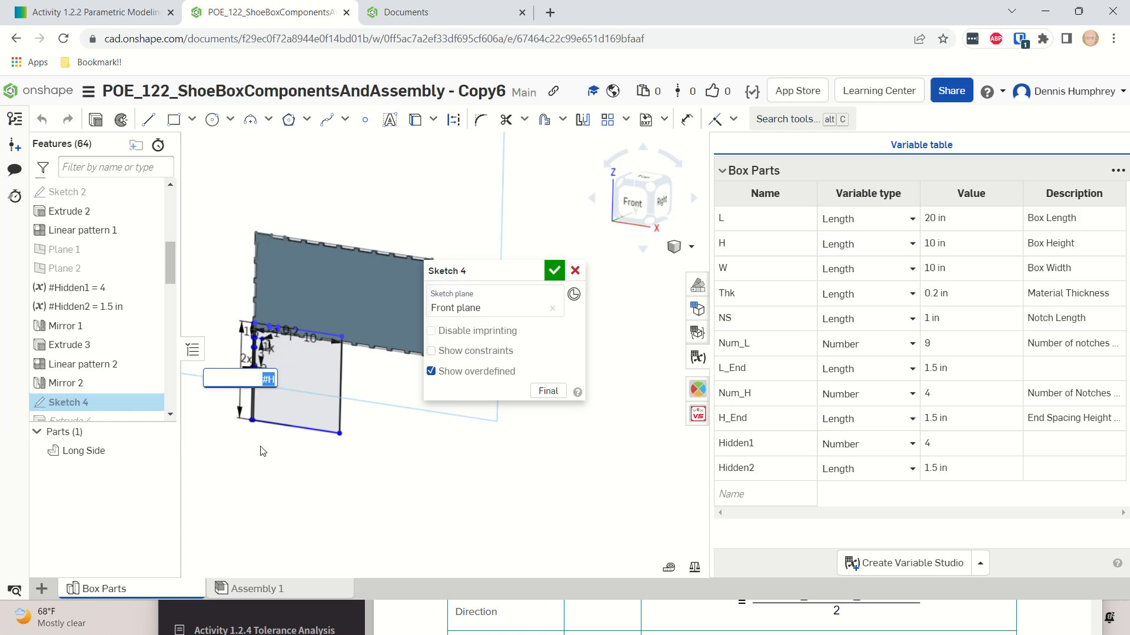
pyautogui.doubleClick(308, 340)
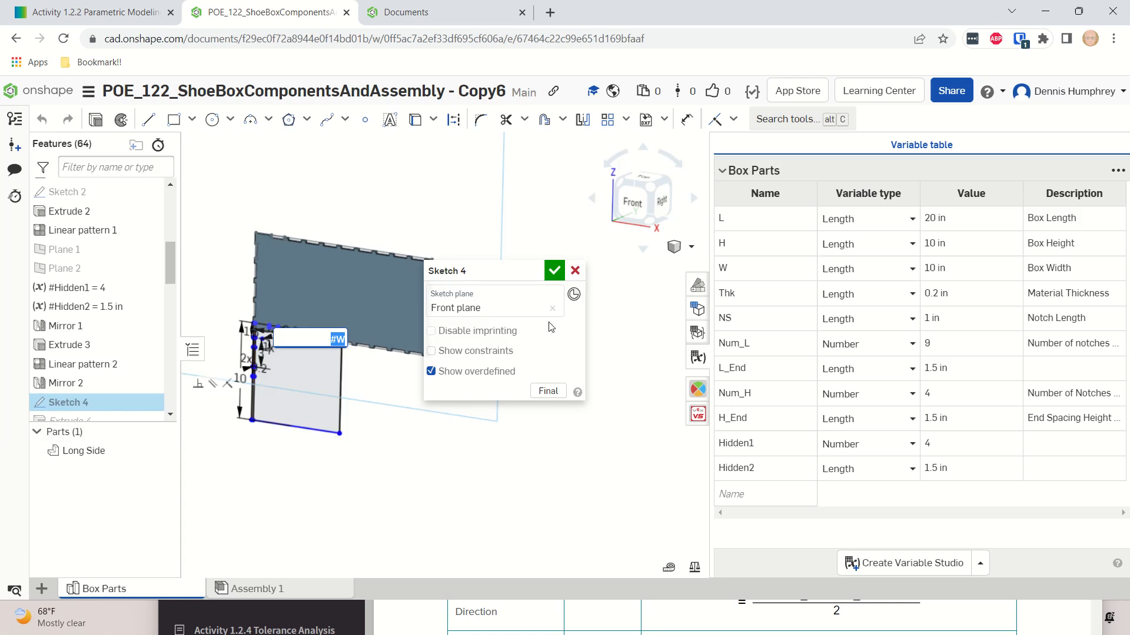
pyautogui.click(555, 271)
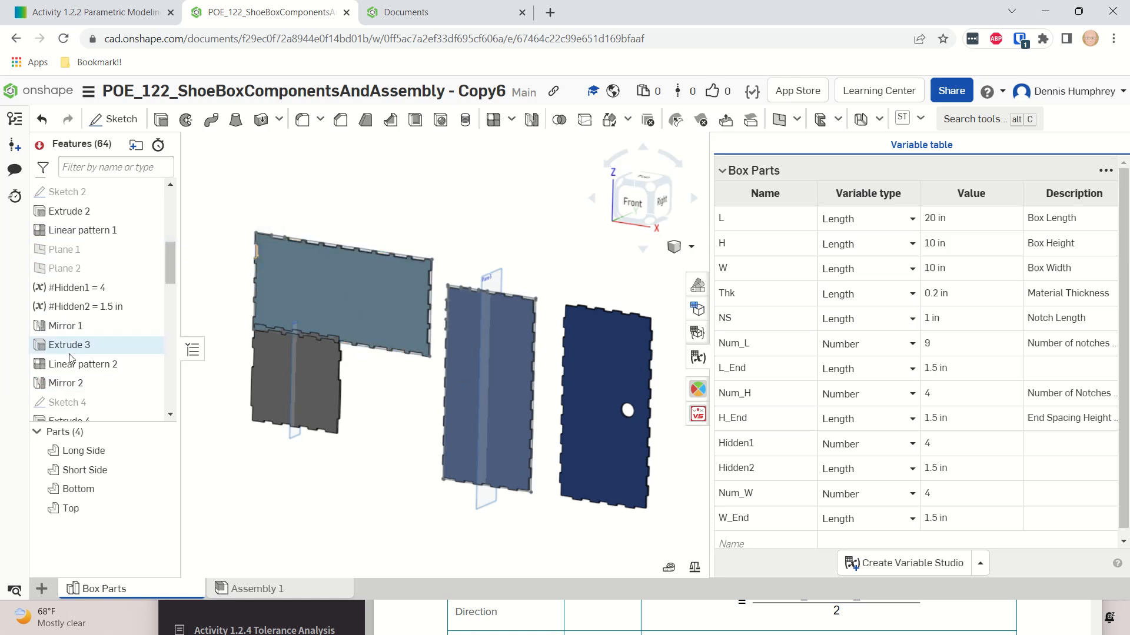
# Open the failing Linear pattern 3 and examine the expression behind its instance count
pyautogui.scroll(-2, 73, 370)
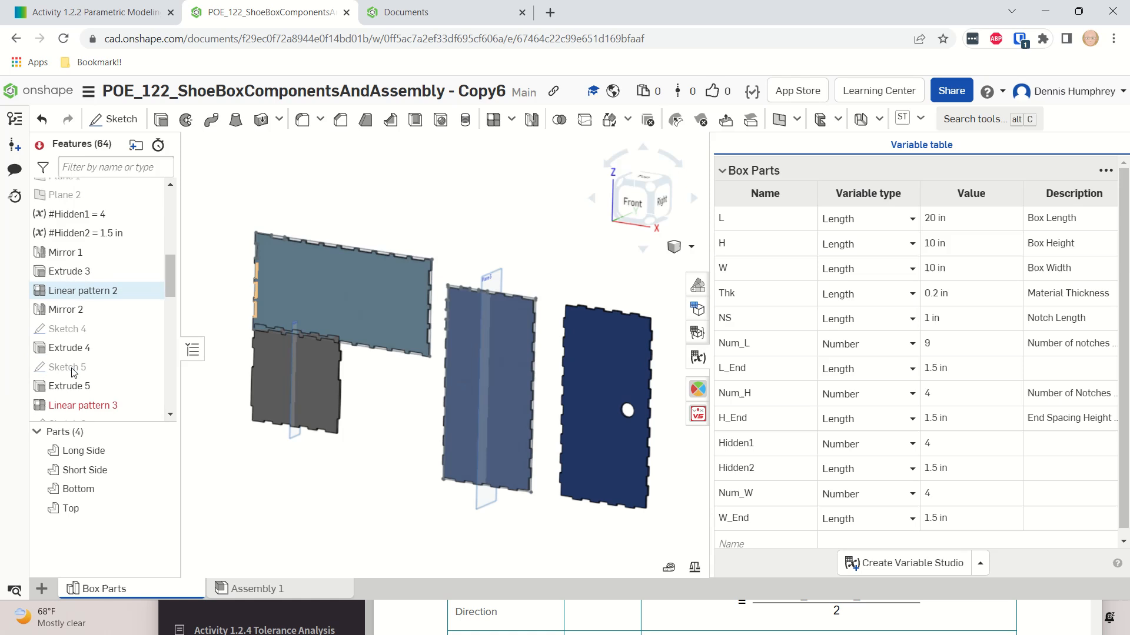
pyautogui.doubleClick(81, 406)
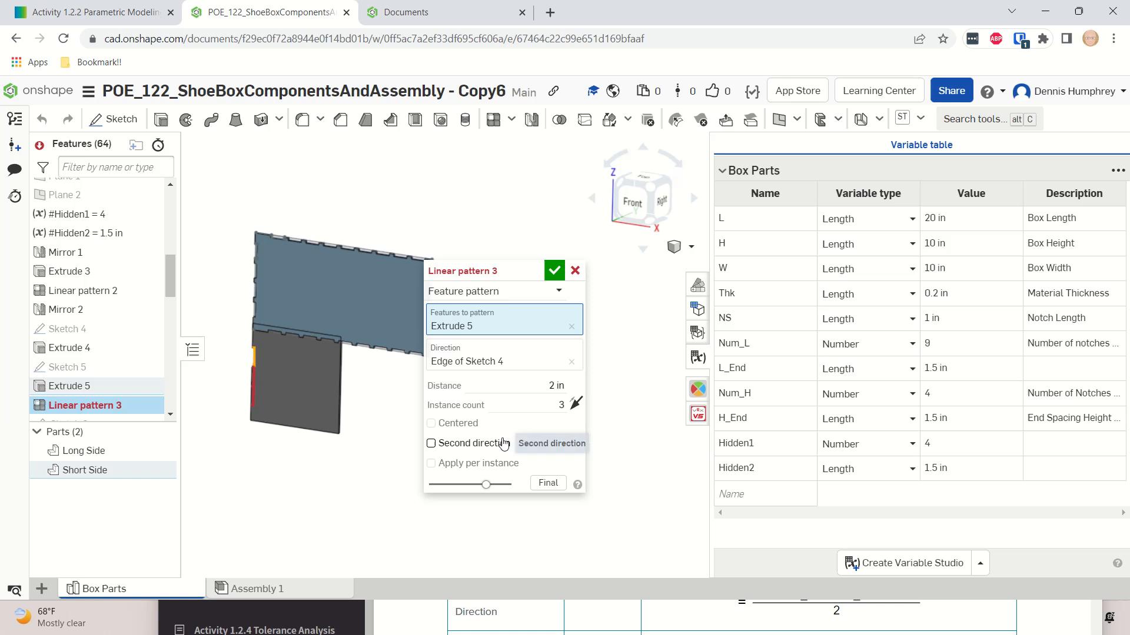
pyautogui.click(565, 405)
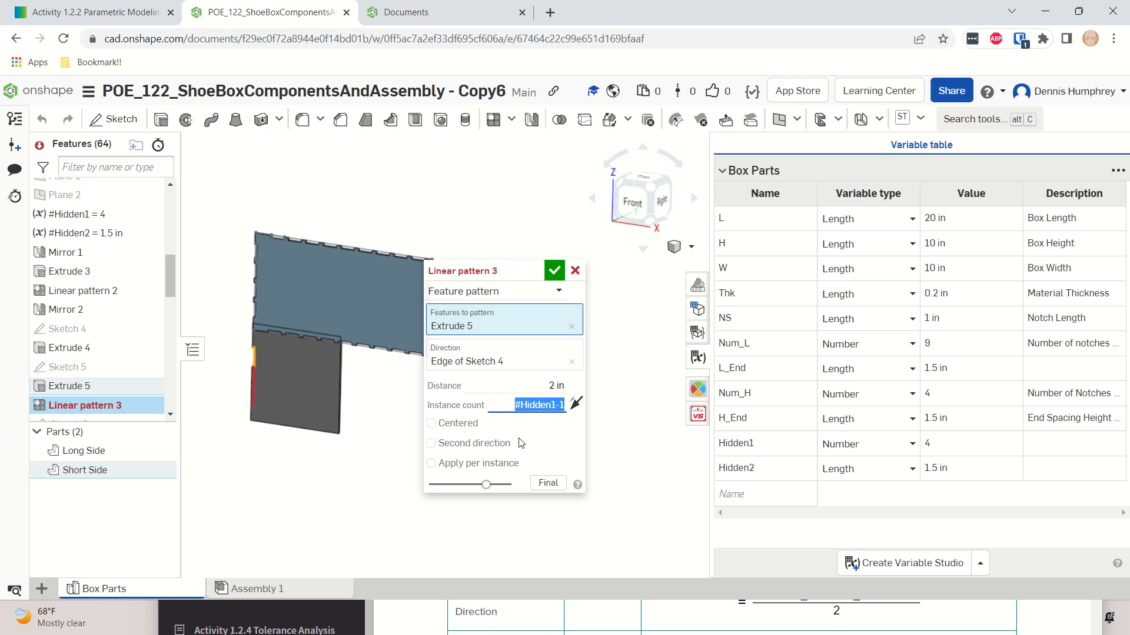
pyautogui.click(388, 456)
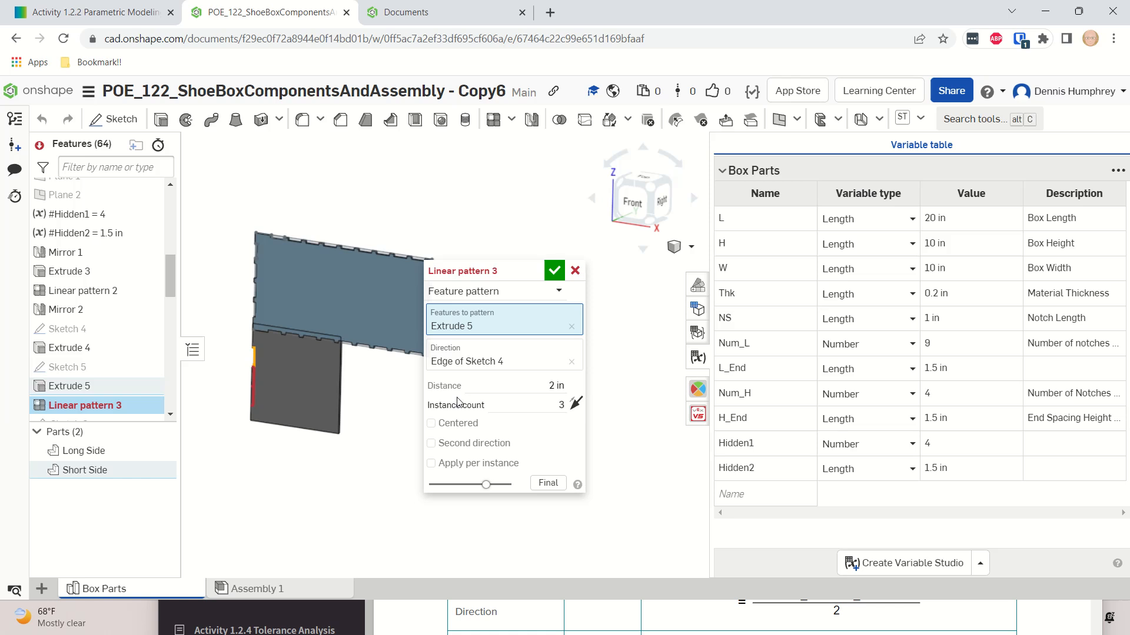
pyautogui.click(533, 404)
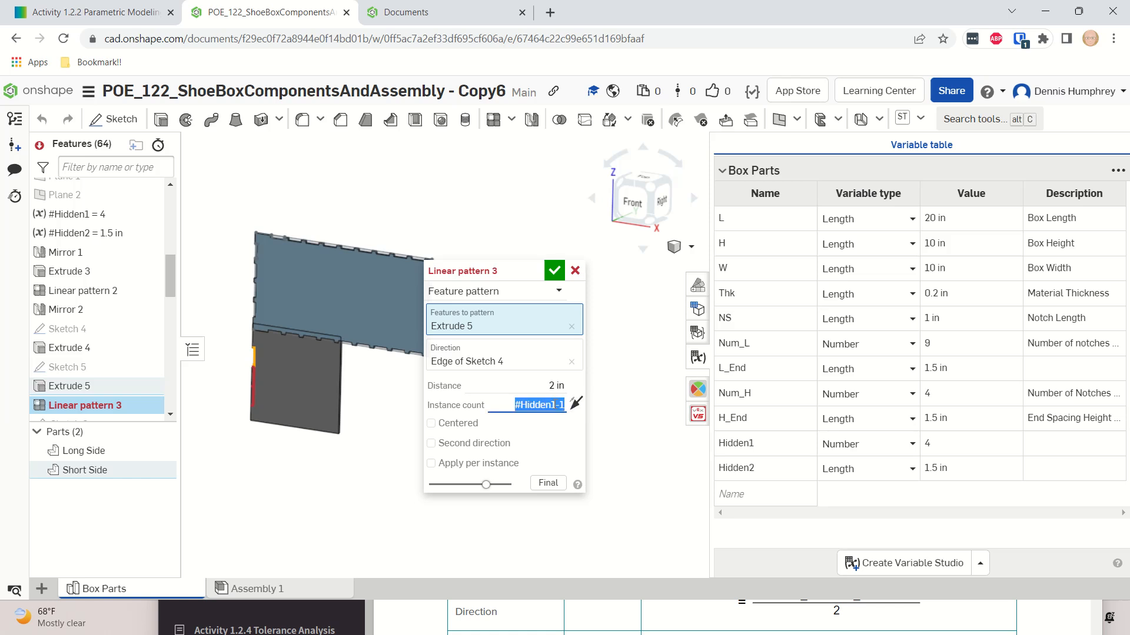
pyautogui.click(549, 271)
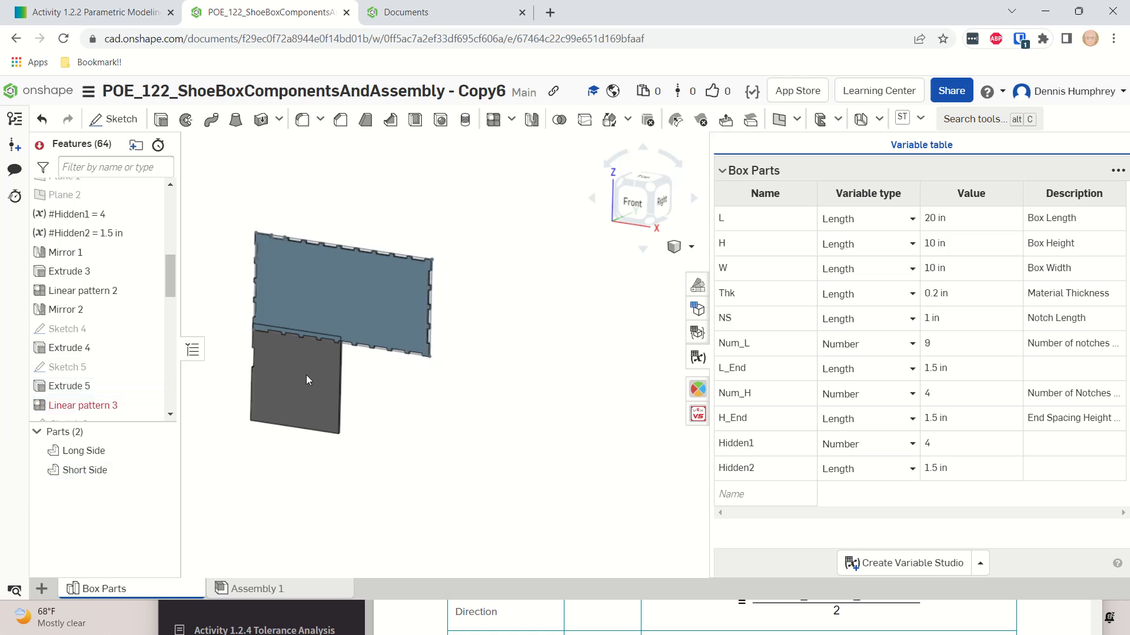
# Inspect the short side's notch cut in Extrude 5 and its profile in Sketch 5, leaving both unedited
pyautogui.doubleClick(59, 387)
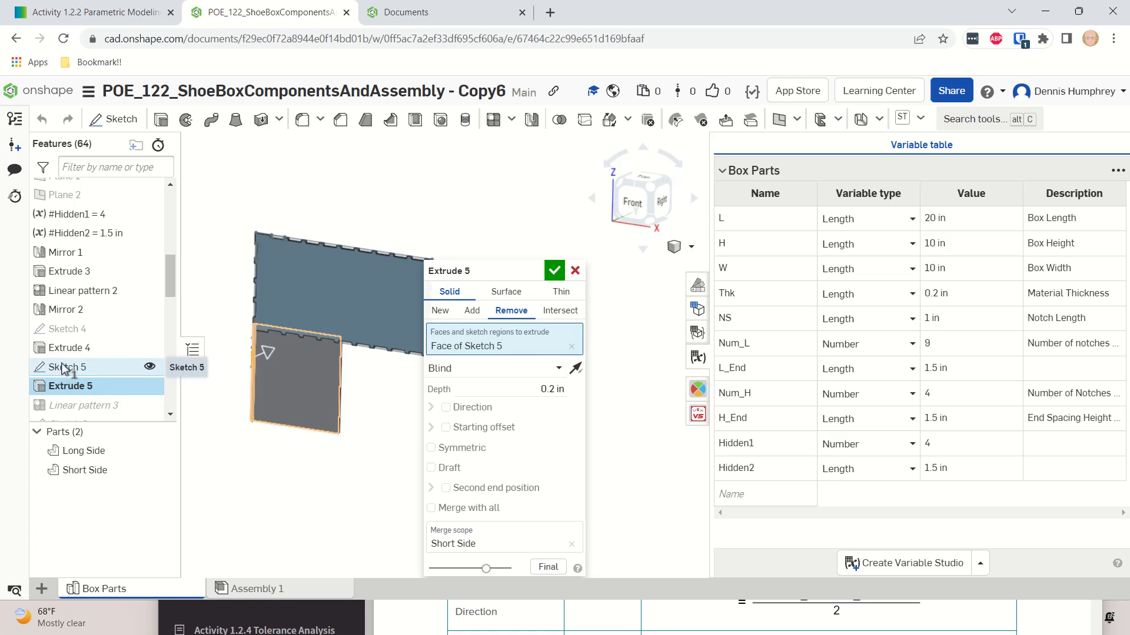
pyautogui.doubleClick(63, 367)
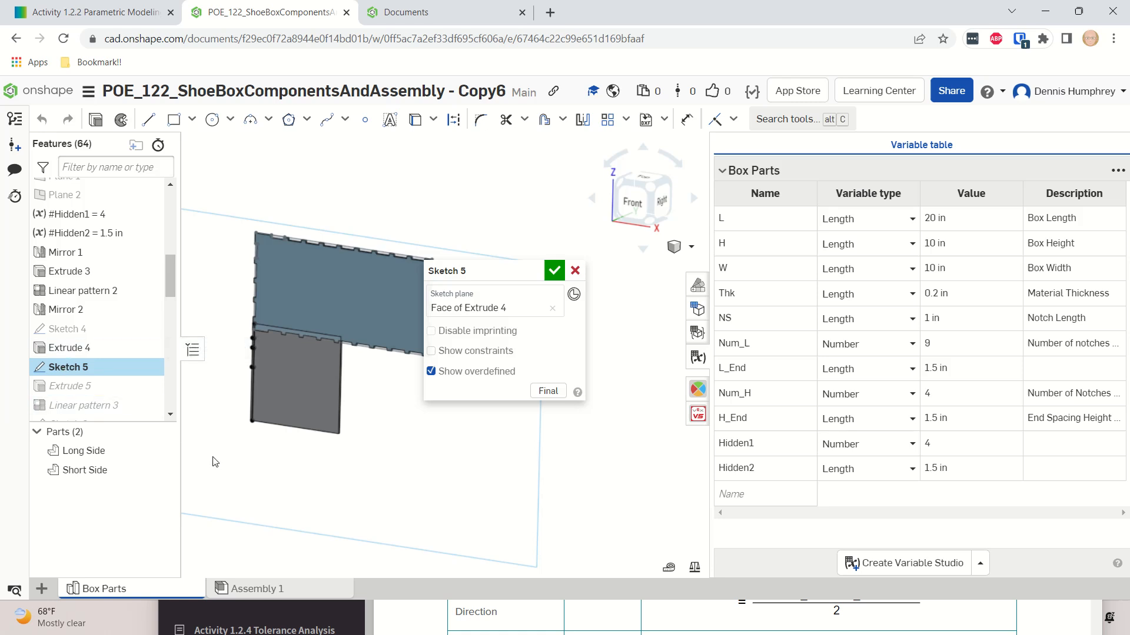
pyautogui.click(575, 271)
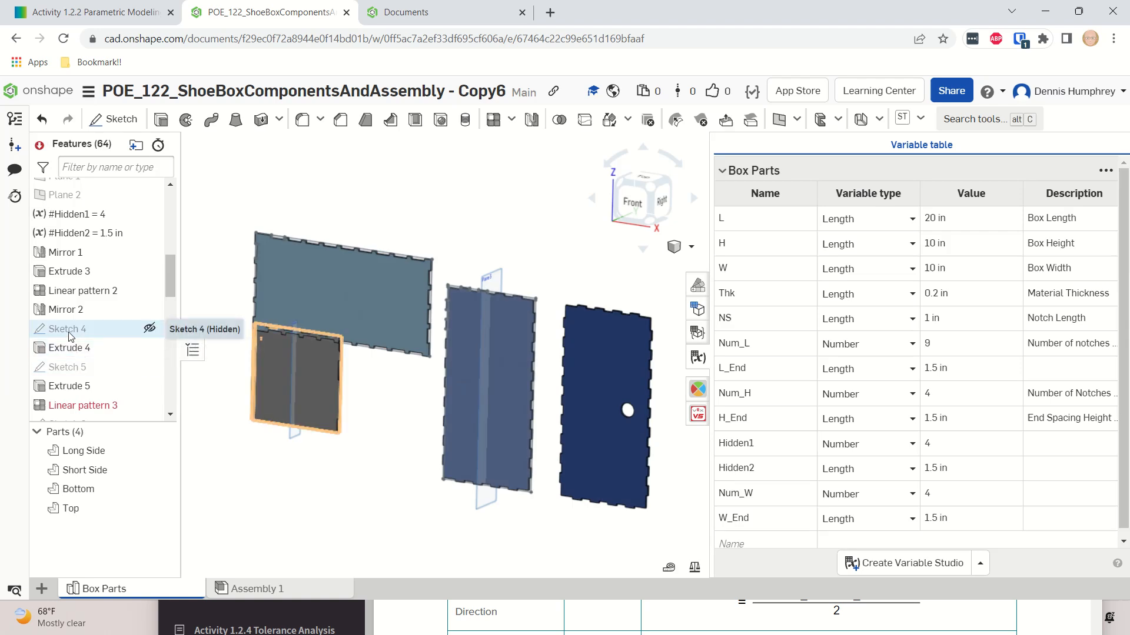
# Set the instance count of Linear pattern 3 to the variable #Num_H, preview the final result and accept the pattern
pyautogui.click(82, 408)
pyautogui.doubleClick(94, 405)
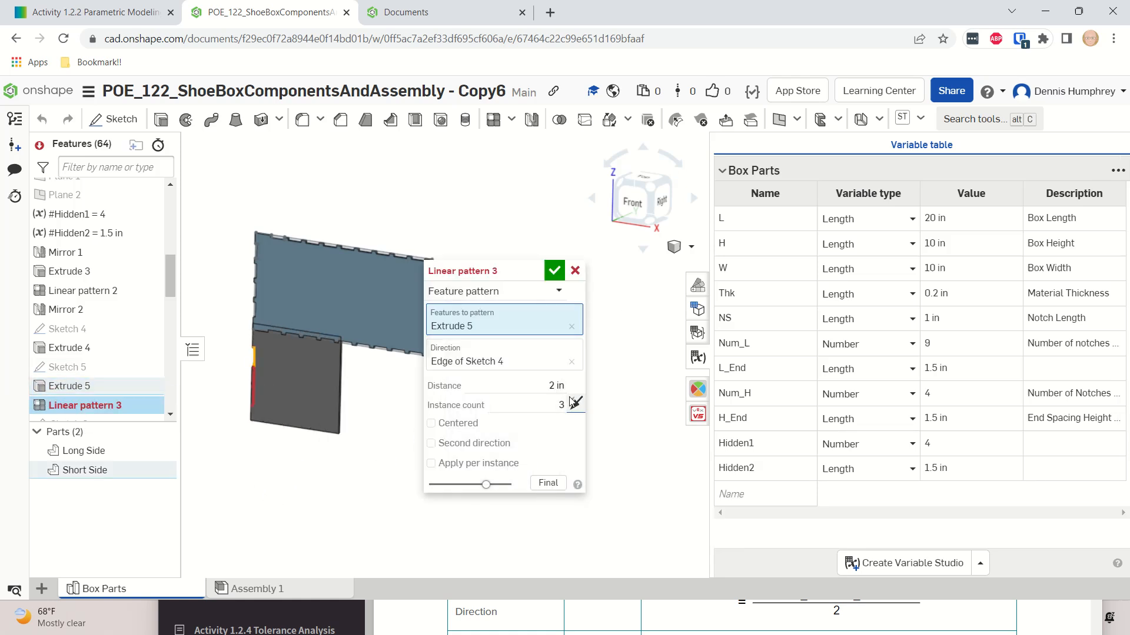
pyautogui.click(561, 405)
pyautogui.click(560, 405)
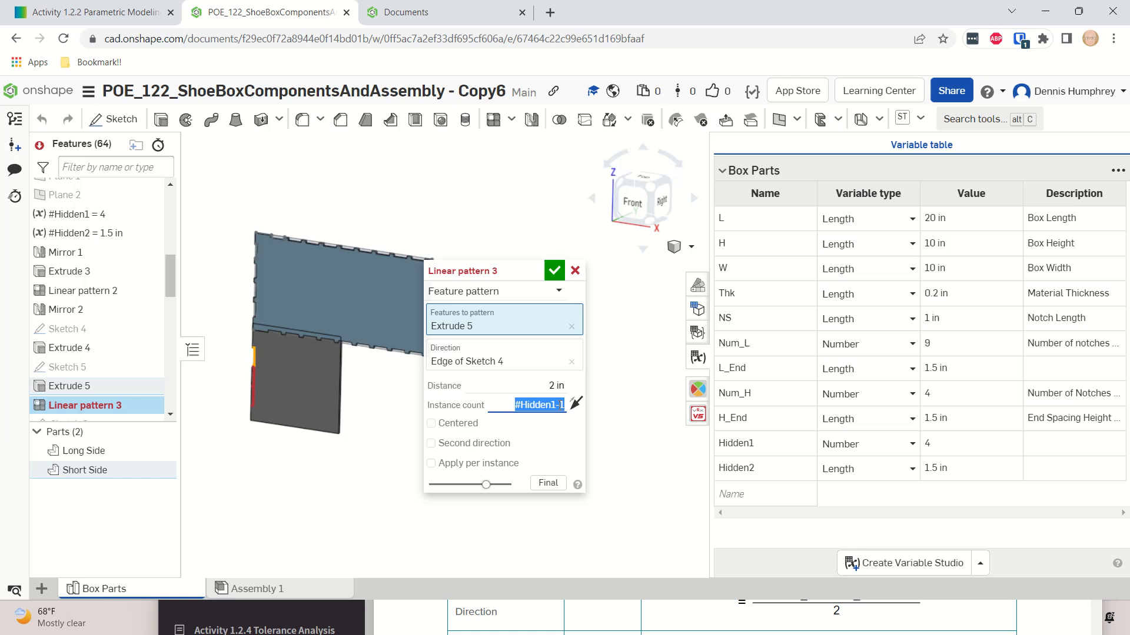
pyautogui.write('#')
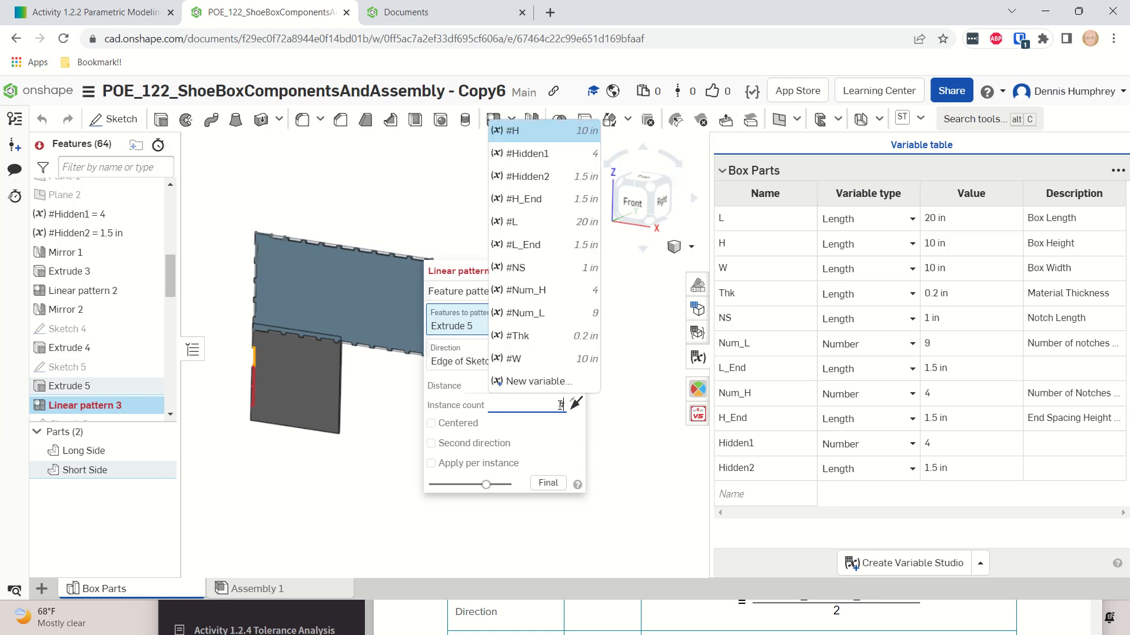
pyautogui.write('N')
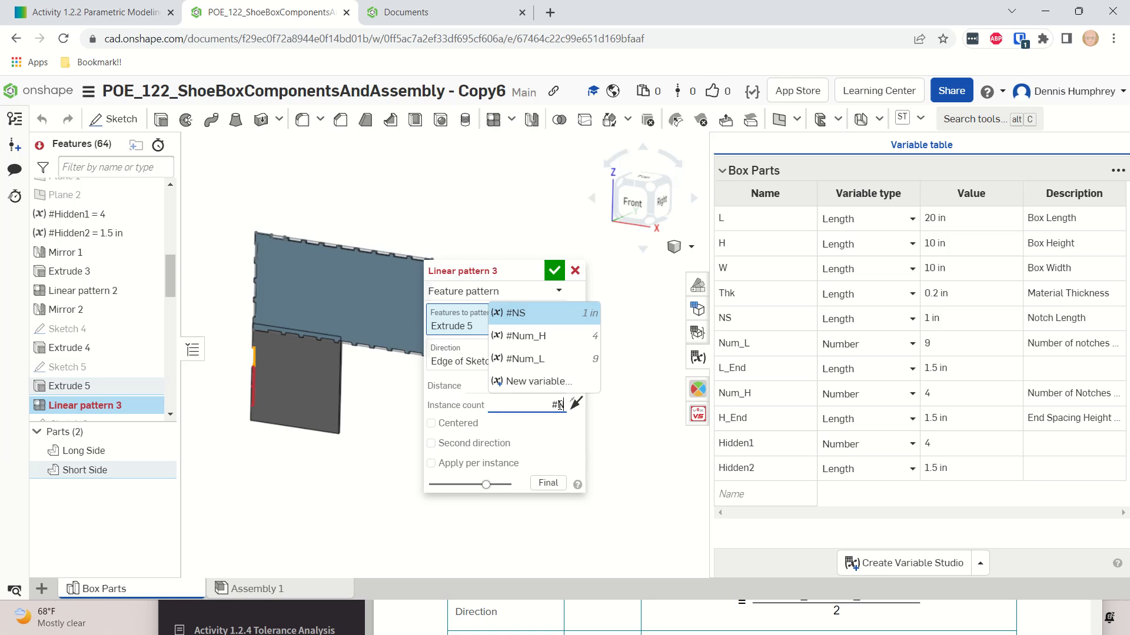
pyautogui.write('um_')
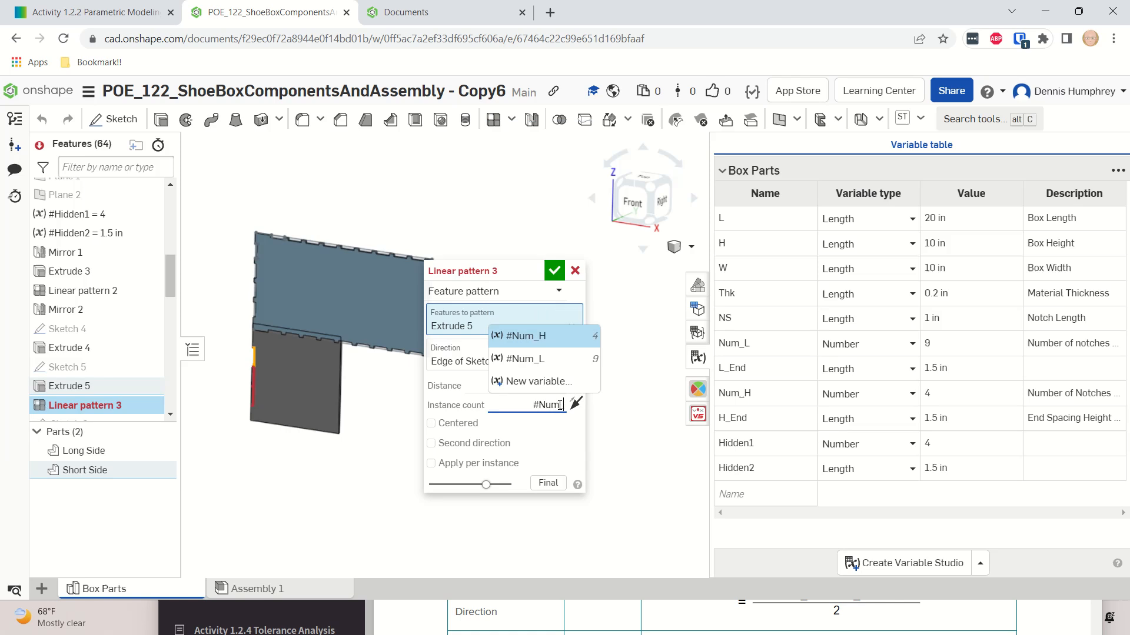
pyautogui.write('H')
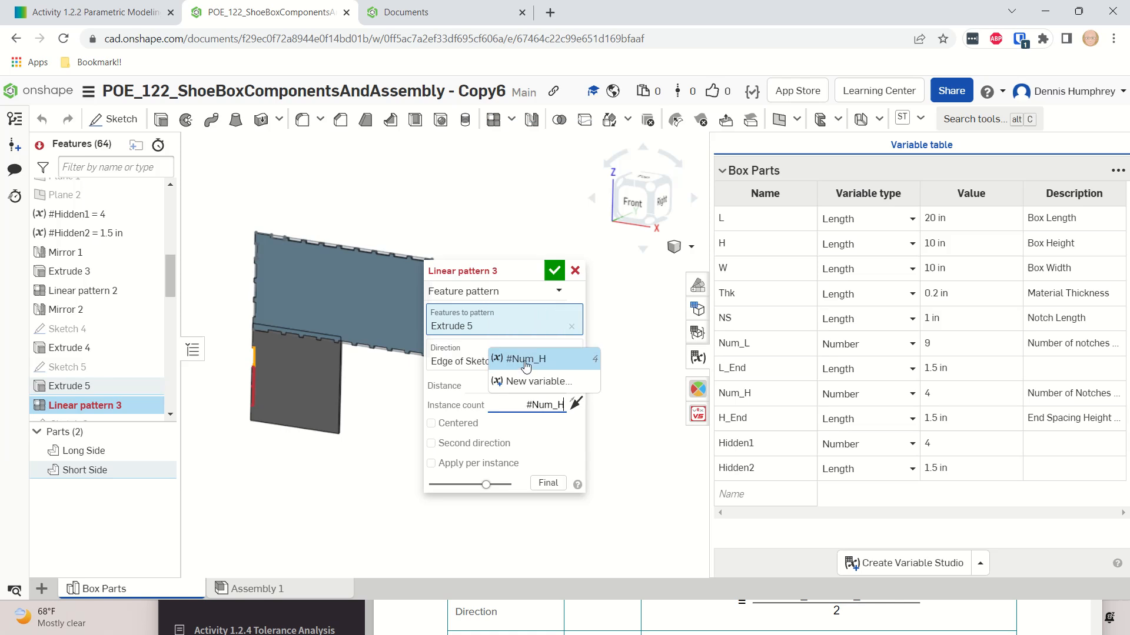
pyautogui.press('Return')
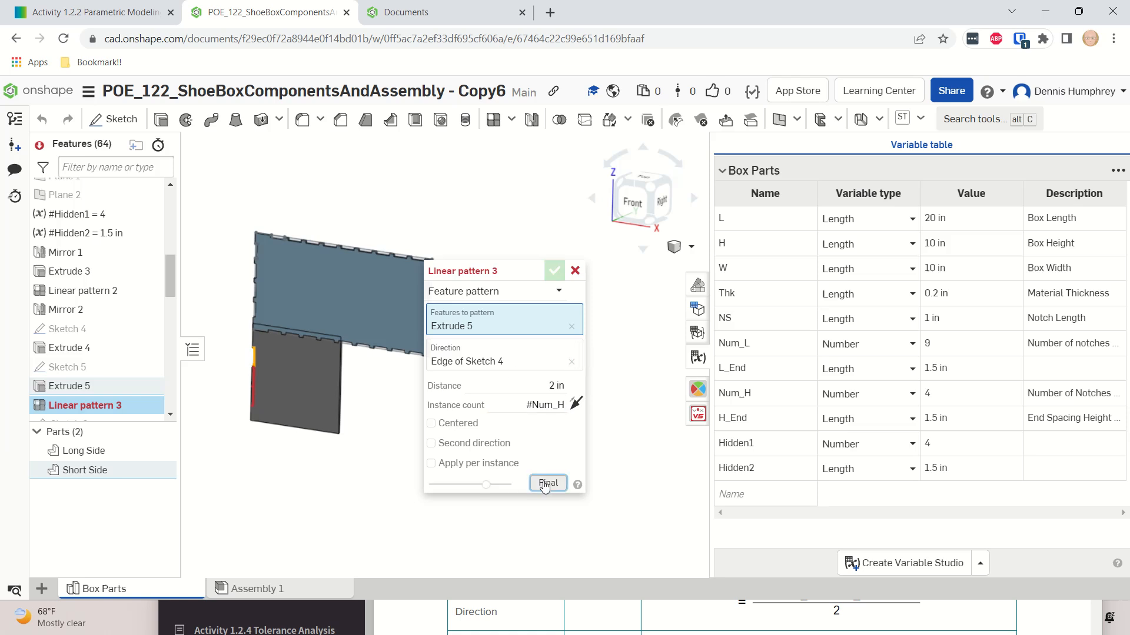
pyautogui.click(544, 483)
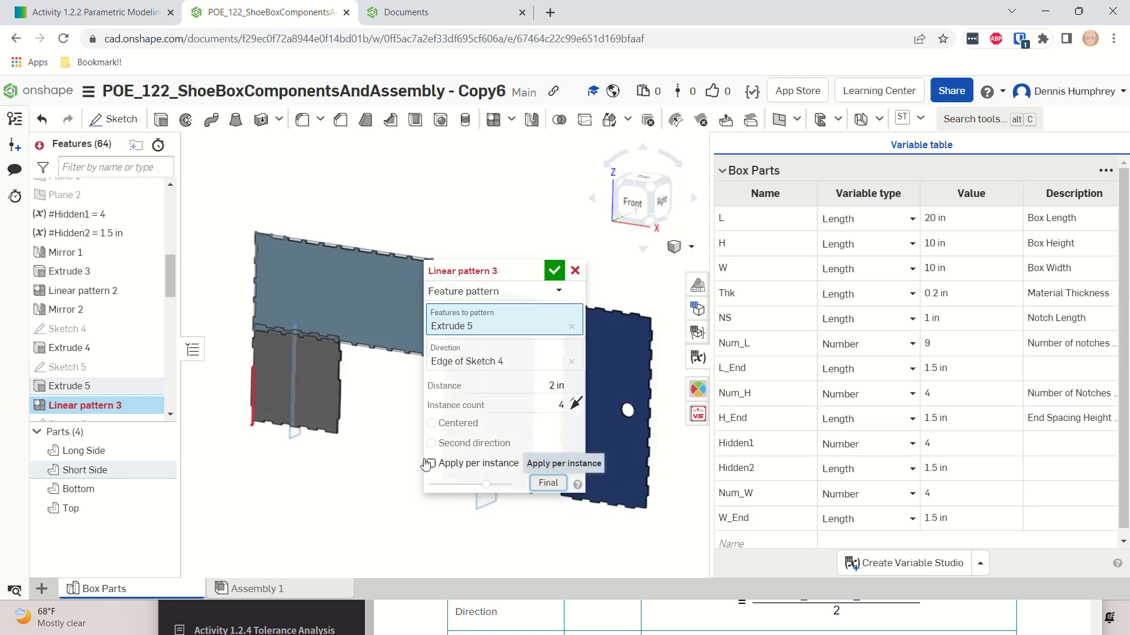
pyautogui.scroll(-1, 422, 462)
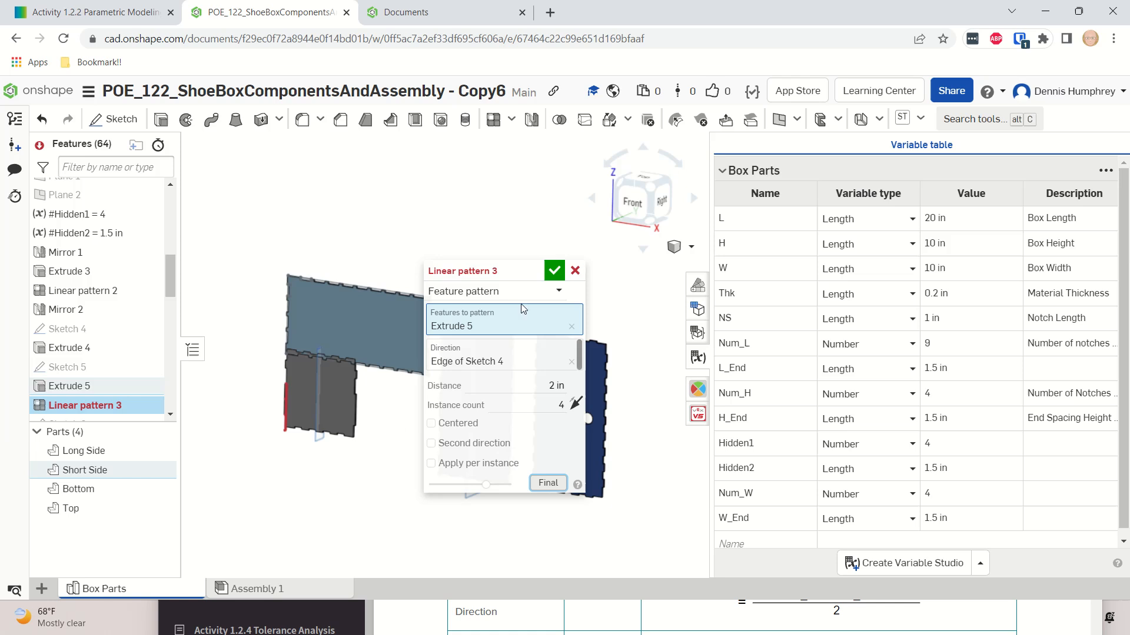
pyautogui.click(554, 271)
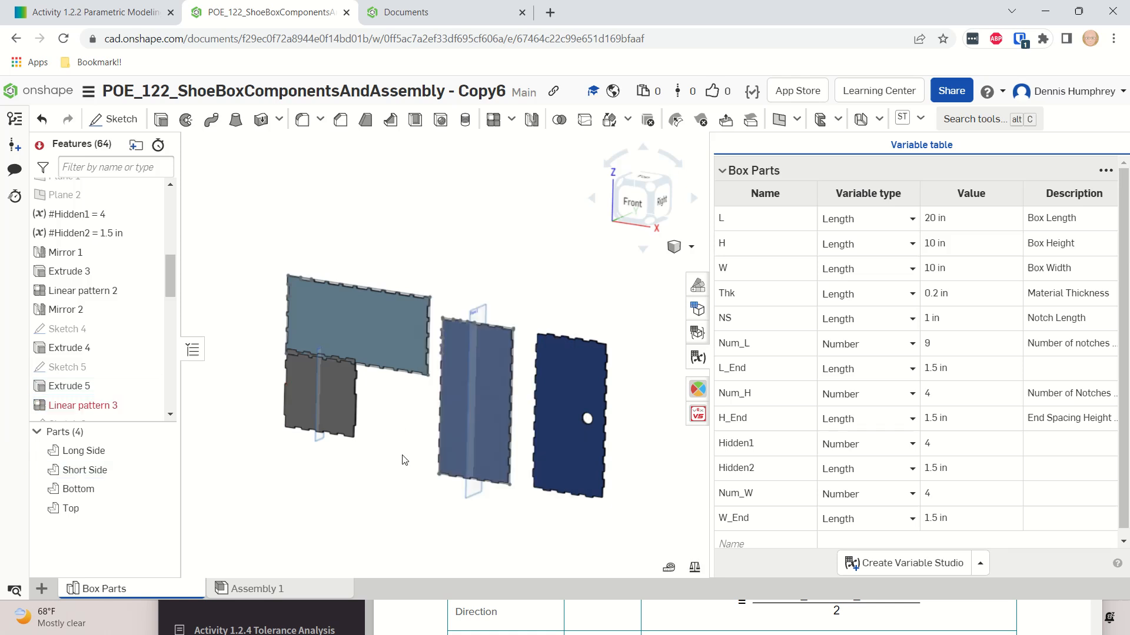
# Try the Apply per instance option on the short side's Linear pattern 3, undo the attempt and close the pattern
pyautogui.click(75, 409)
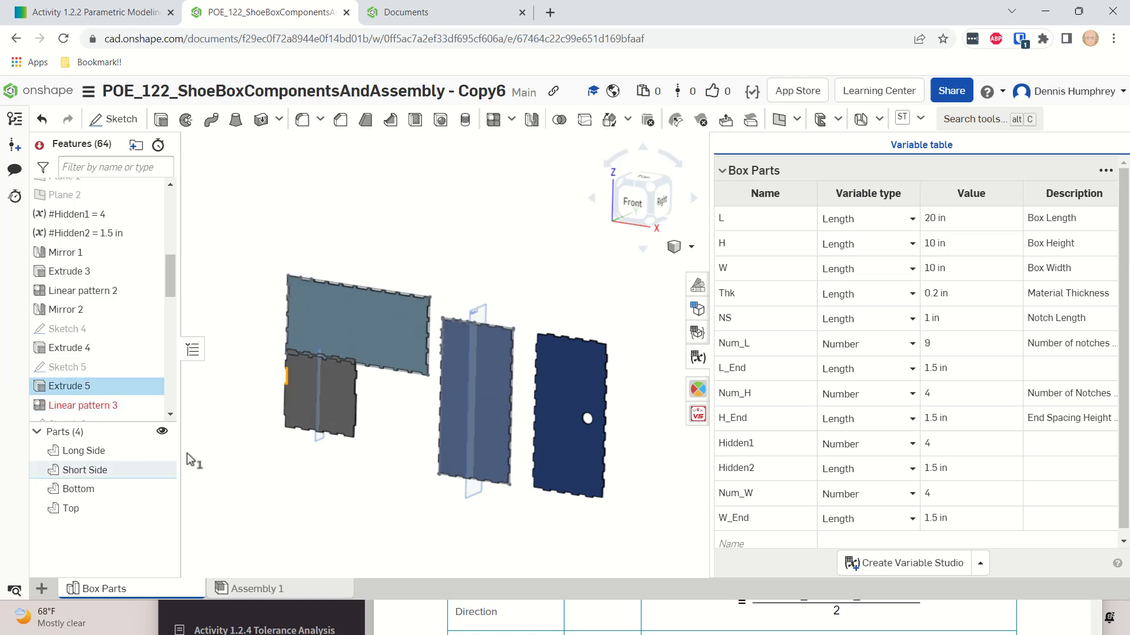
pyautogui.doubleClick(76, 407)
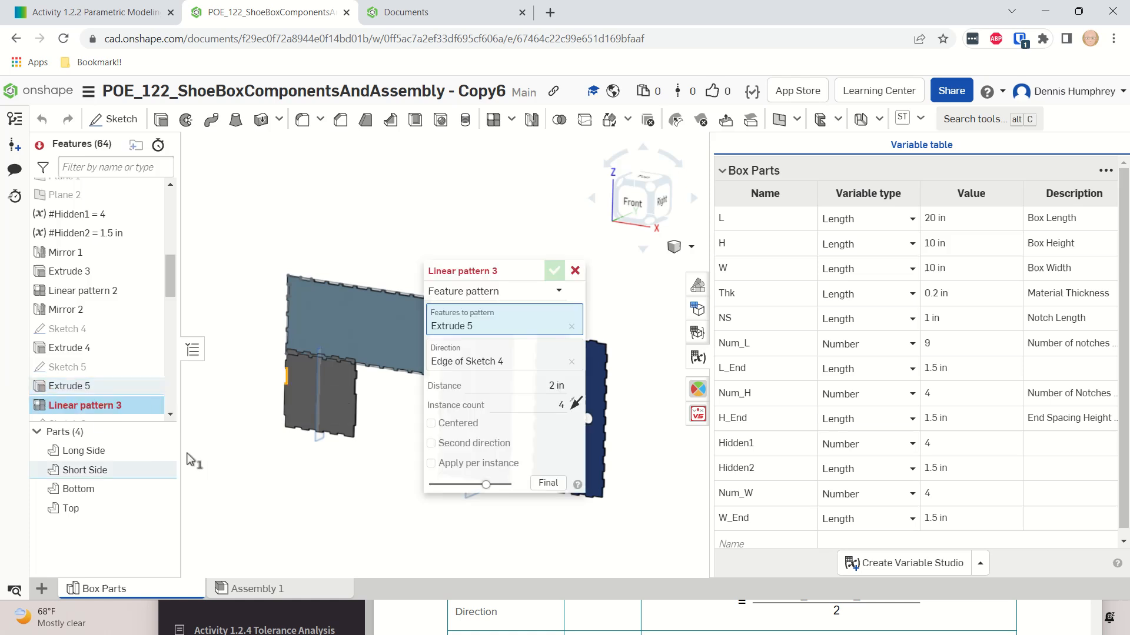
pyautogui.click(432, 464)
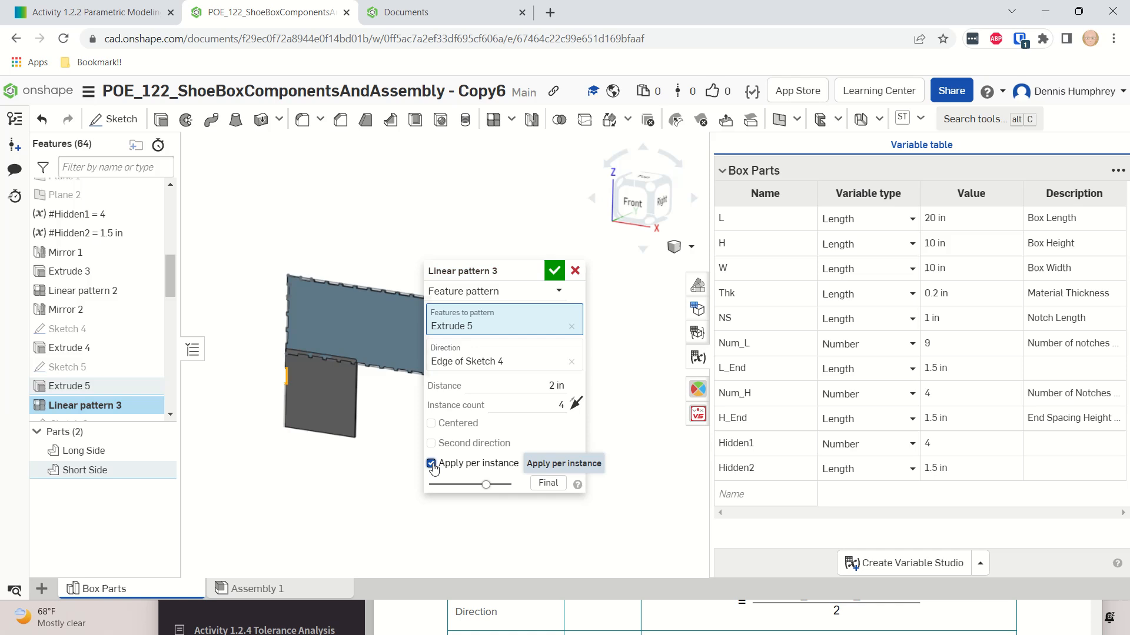
pyautogui.click(431, 464)
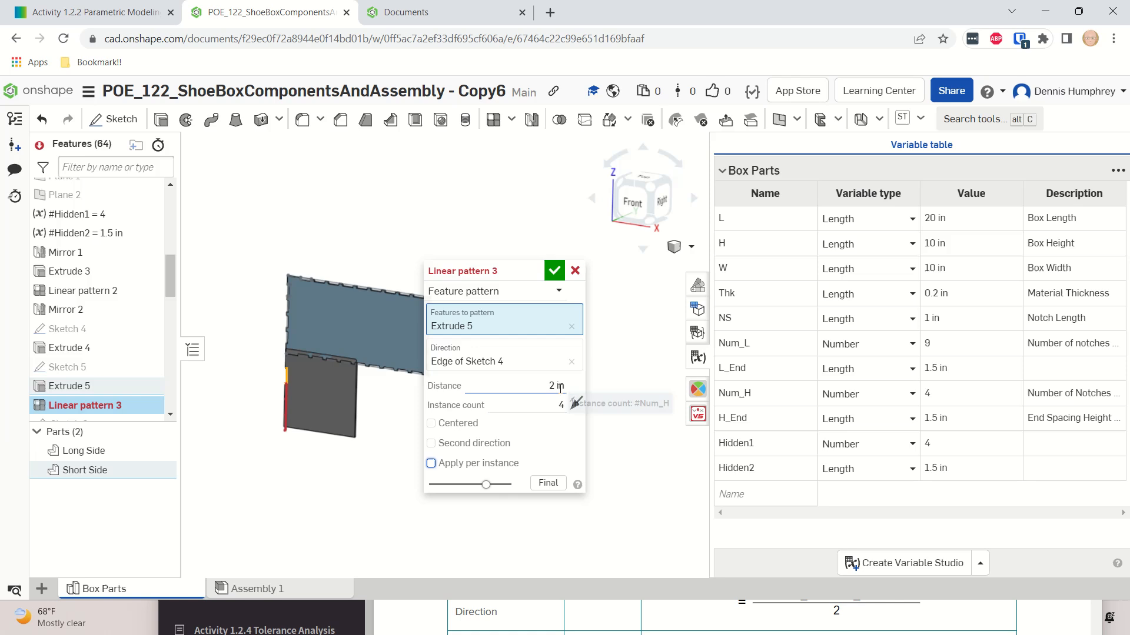
pyautogui.scroll(5, 272, 410)
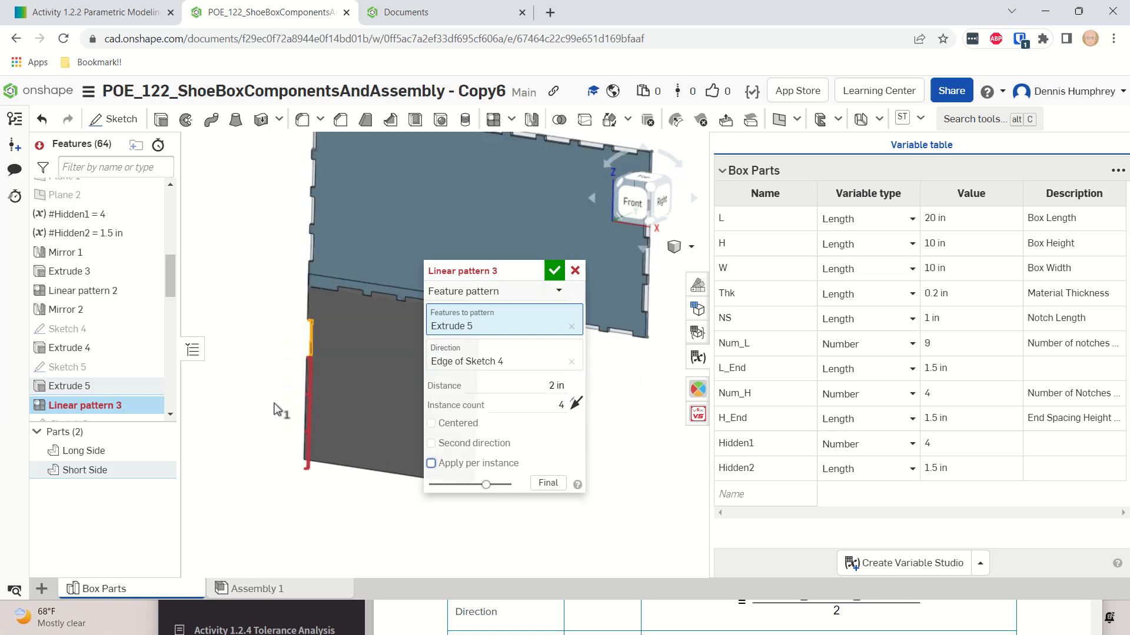
pyautogui.scroll(-6, 274, 410)
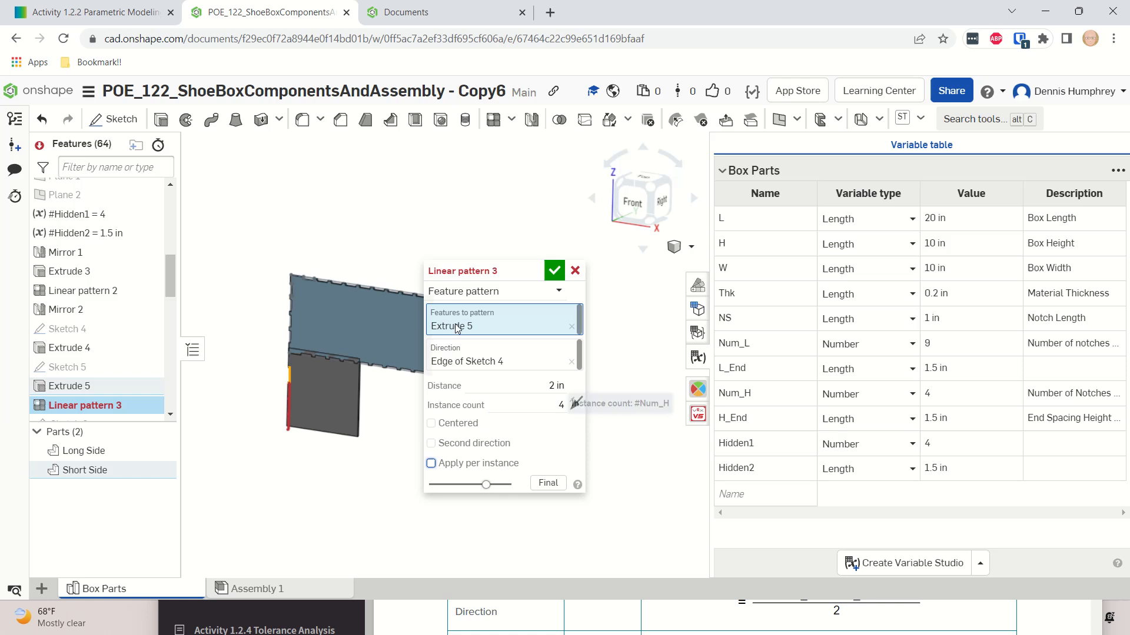
pyautogui.click(42, 120)
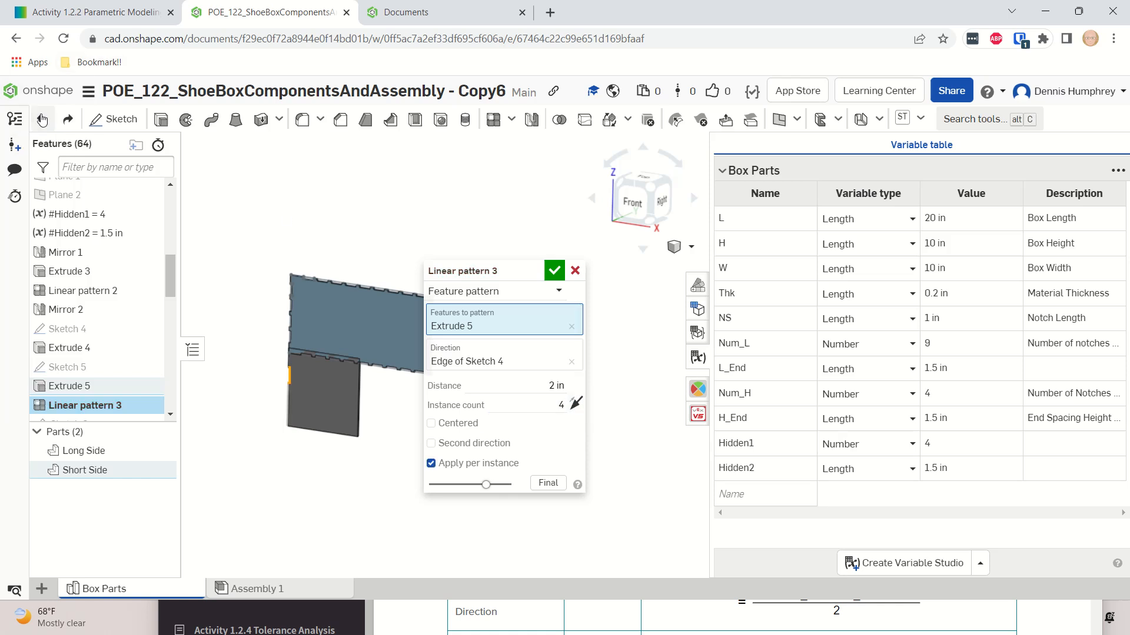
pyautogui.click(42, 119)
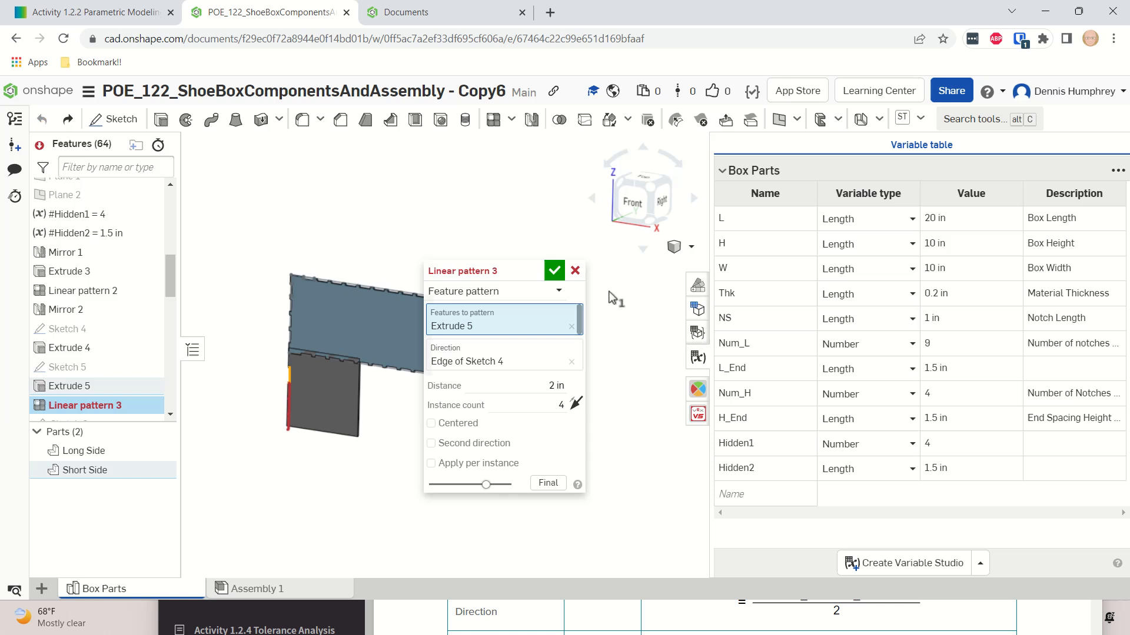
pyautogui.click(554, 270)
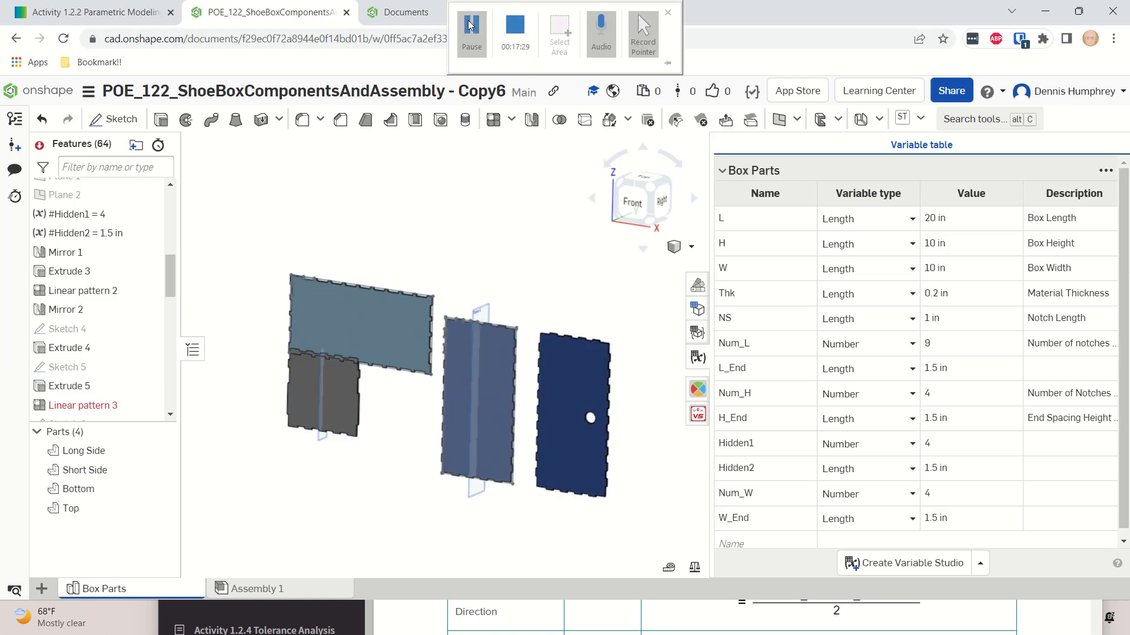
pyautogui.click(468, 46)
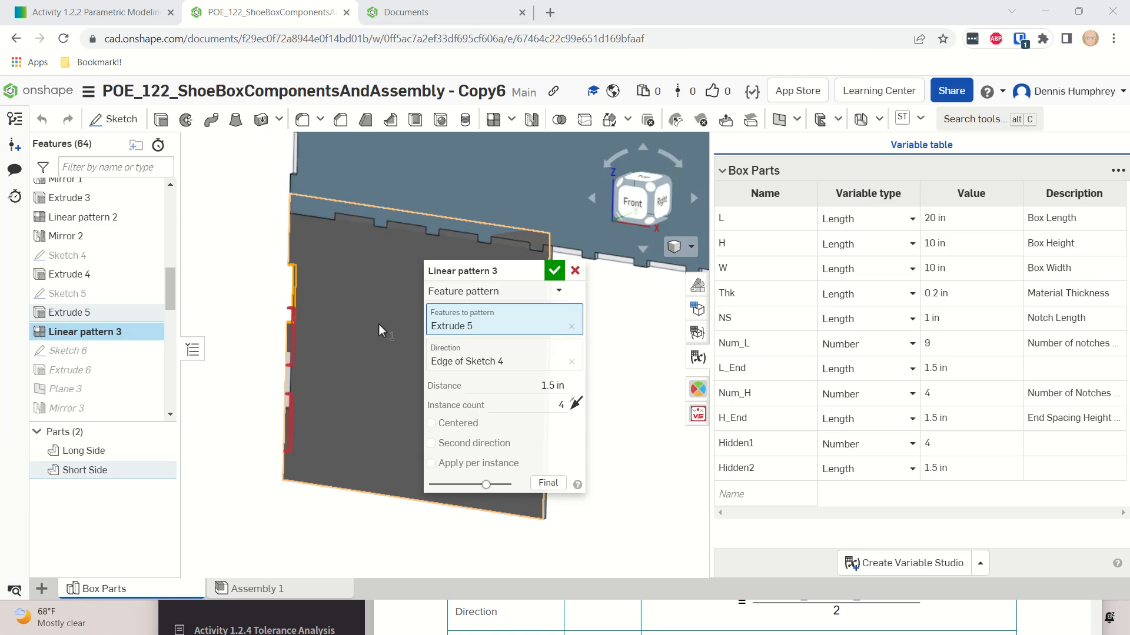
# Verify that Linear pattern 3 uses #H_End for its distance and #Num_H for its instance count, and accept the pattern
pyautogui.click(548, 386)
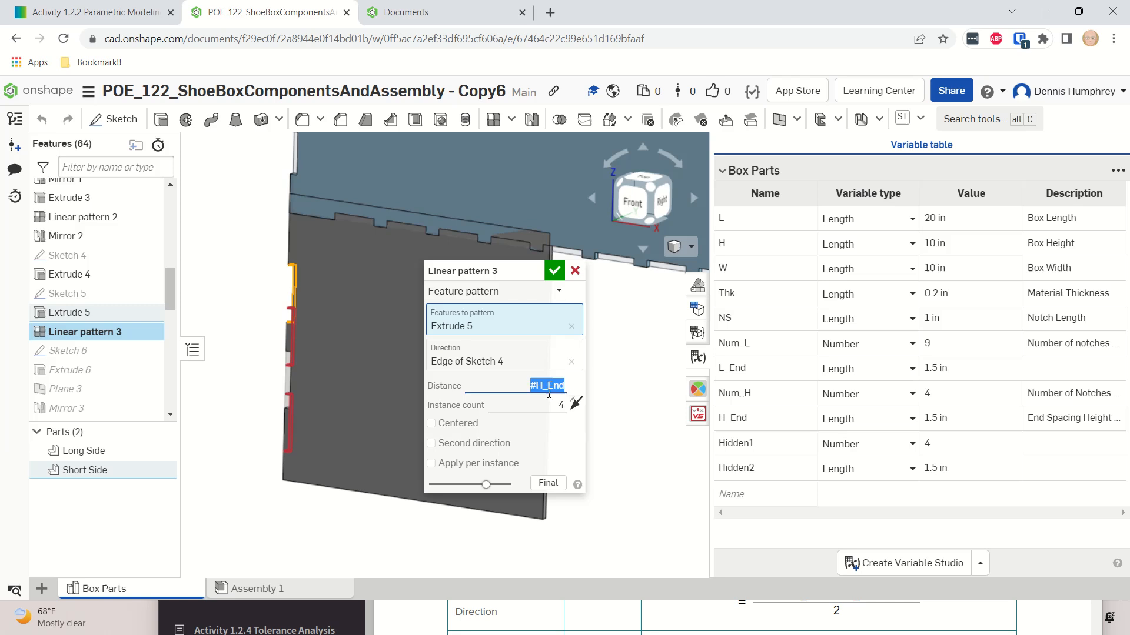
pyautogui.click(551, 406)
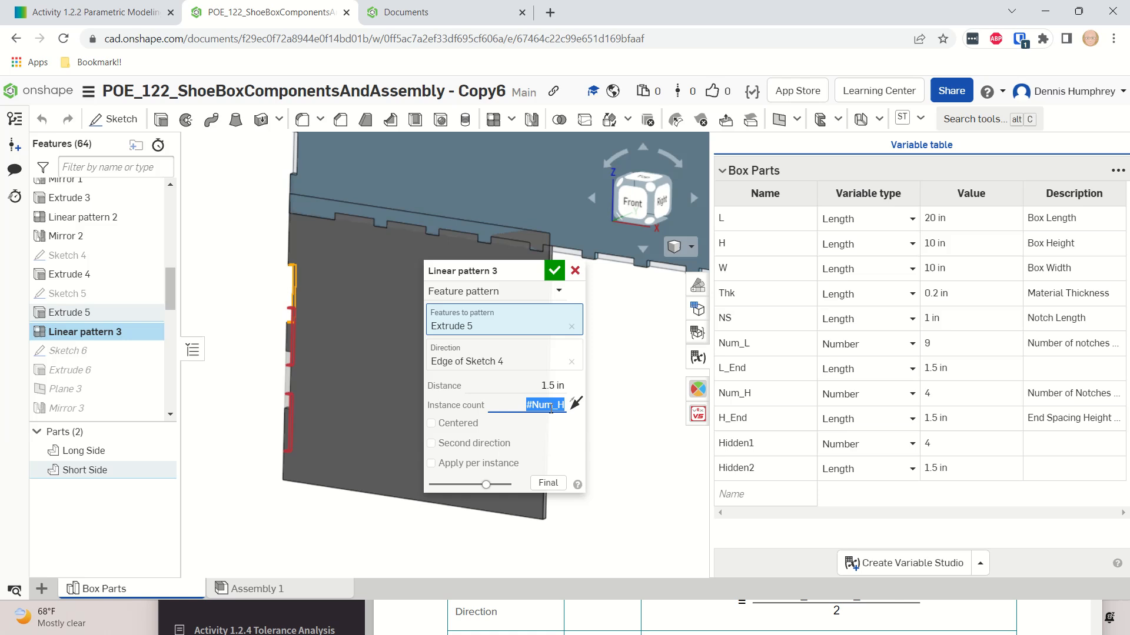
pyautogui.click(554, 271)
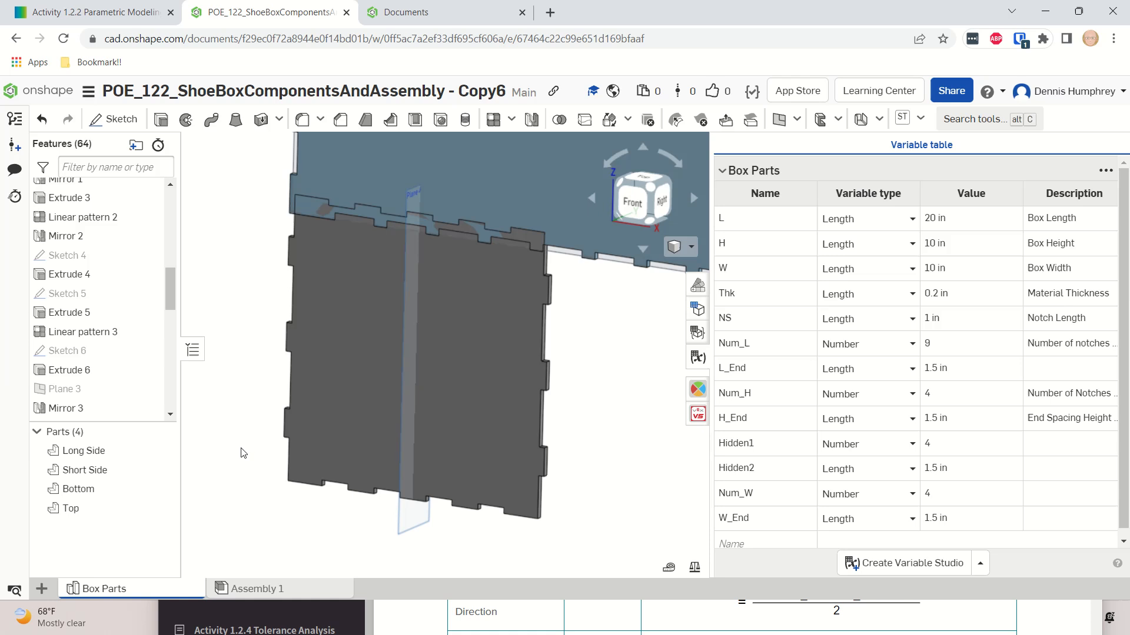
# Inspect the assembled shoe box in Assembly 1 from its long side, and return to the Box Parts studio
pyautogui.press('f')
pyautogui.click(259, 591)
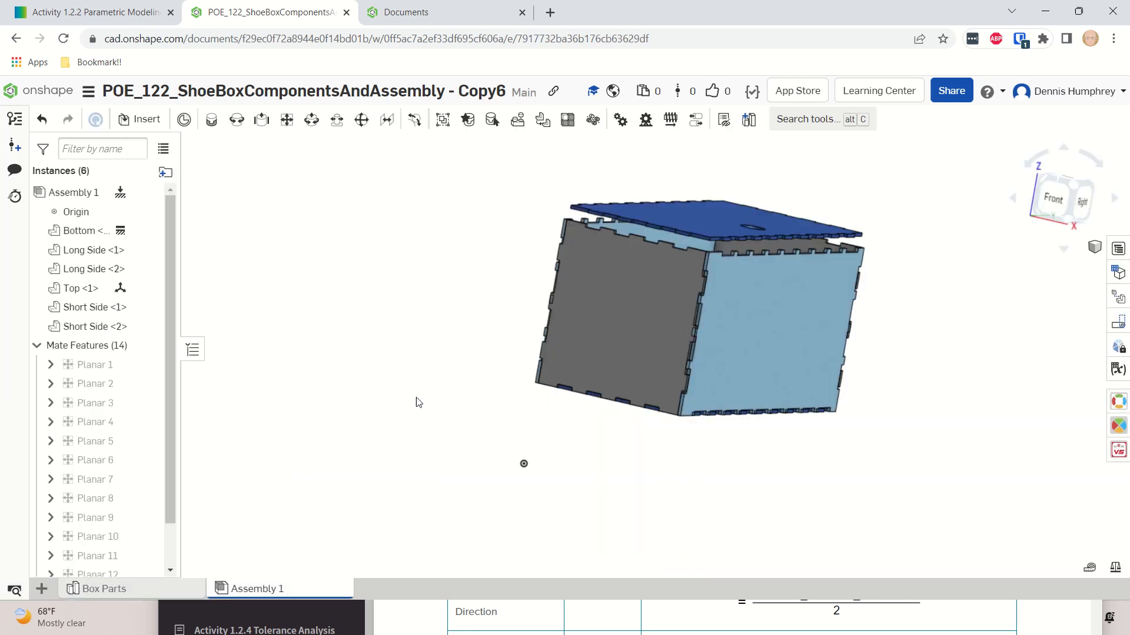
pyautogui.moveTo(416, 402); pyautogui.dragTo(391, 406, button='right')
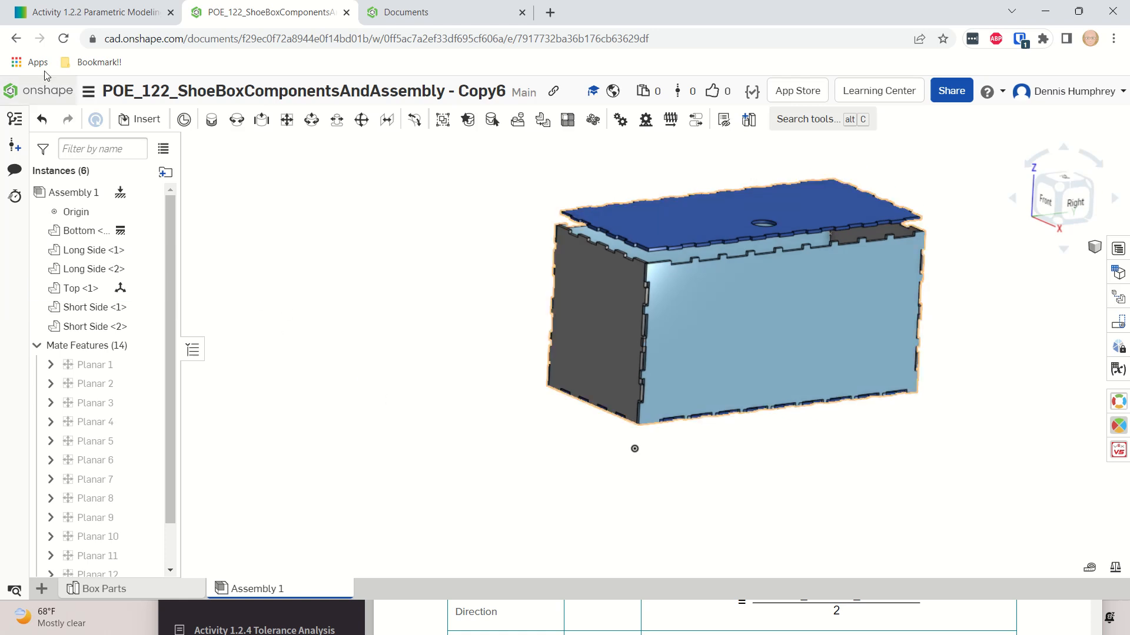
pyautogui.click(15, 38)
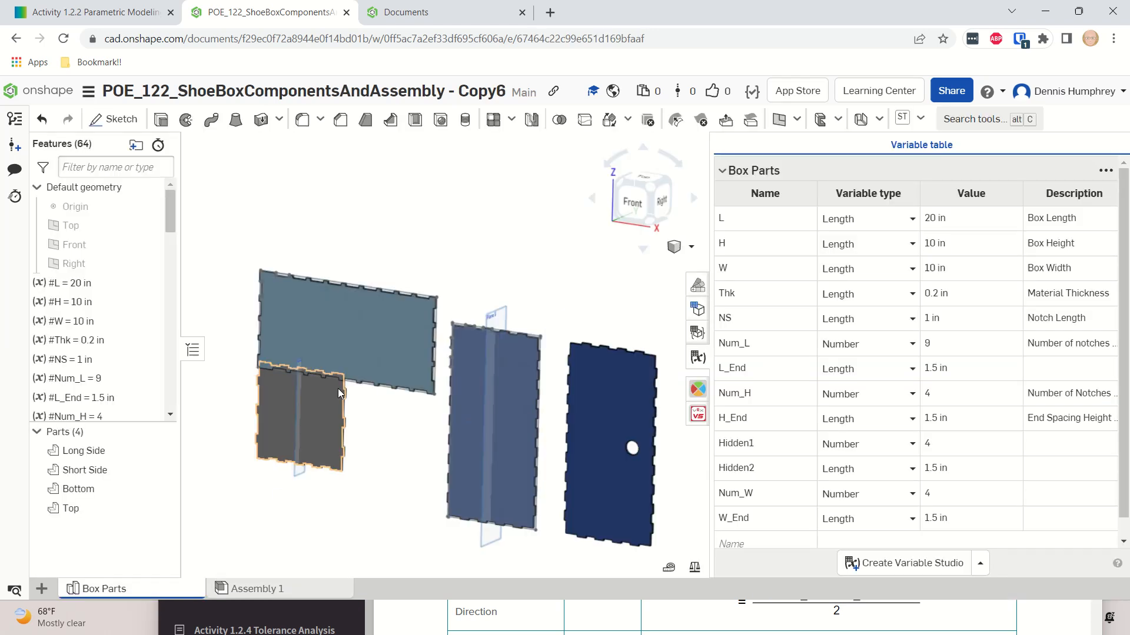
pyautogui.moveTo(418, 1)
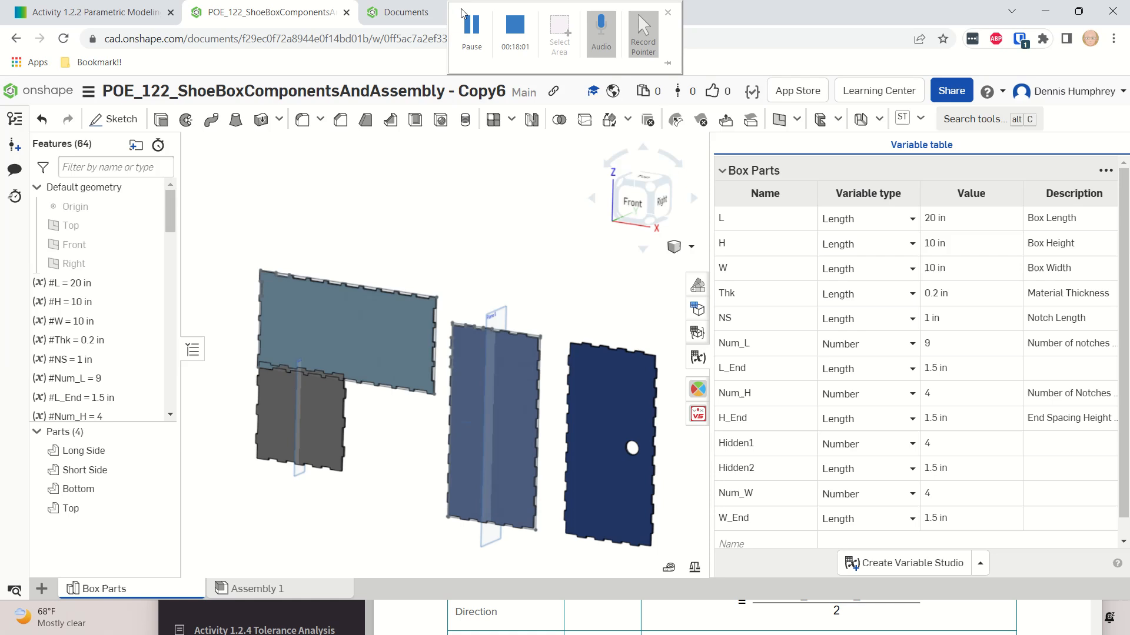